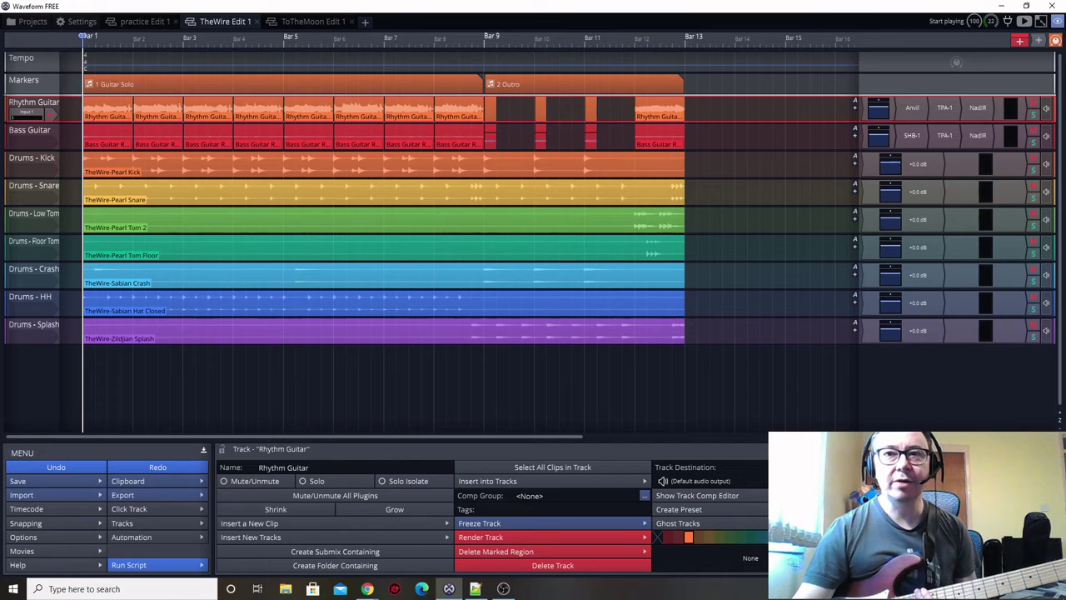
# Play the edit from the start through its end at bar 13 and stop playback
pyautogui.click(1023, 21)
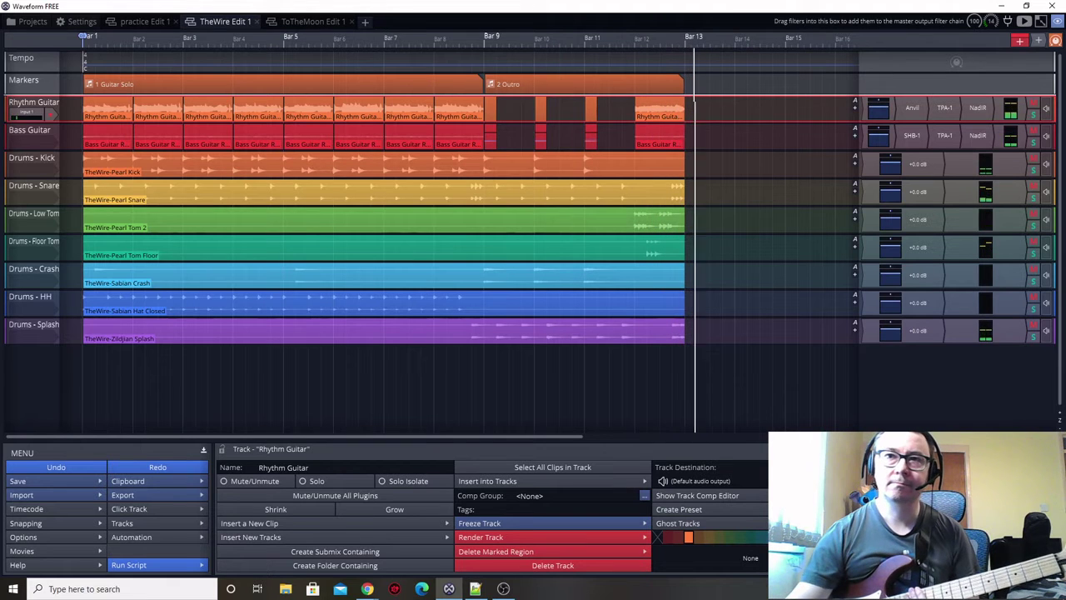
pyautogui.press('space')
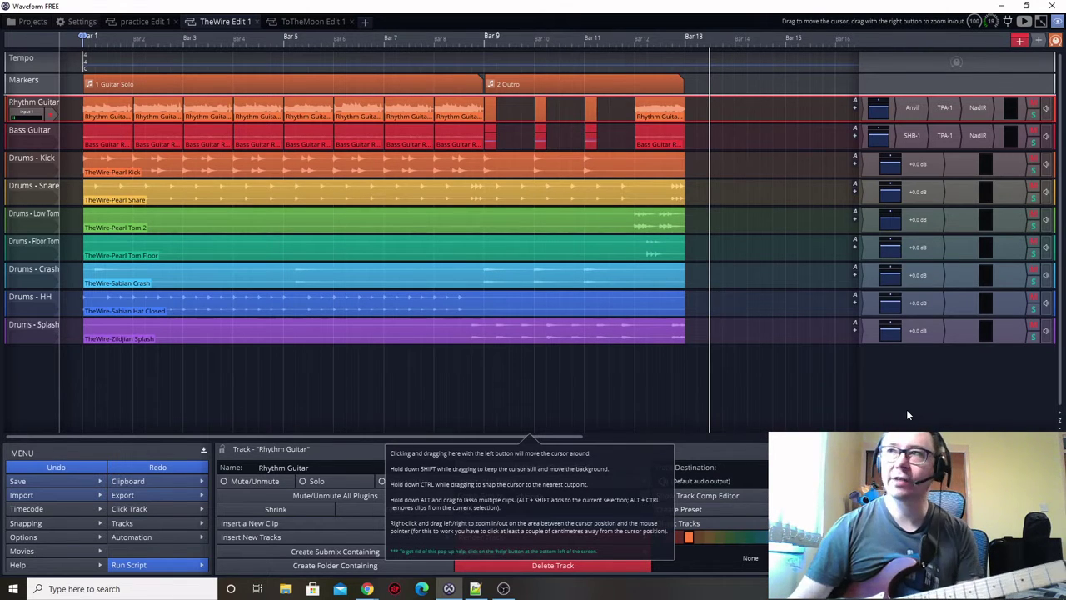
# Add a new audio track below Drums - Splash and name it Lead Guitar
pyautogui.rightClick(19, 364)
pyautogui.click(86, 284)
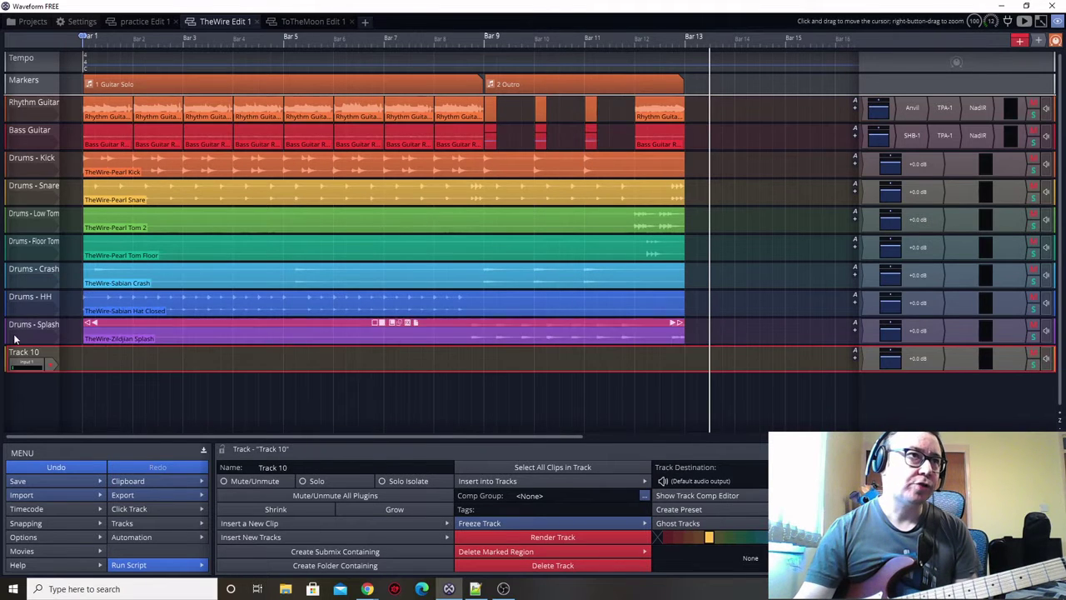
pyautogui.click(246, 467)
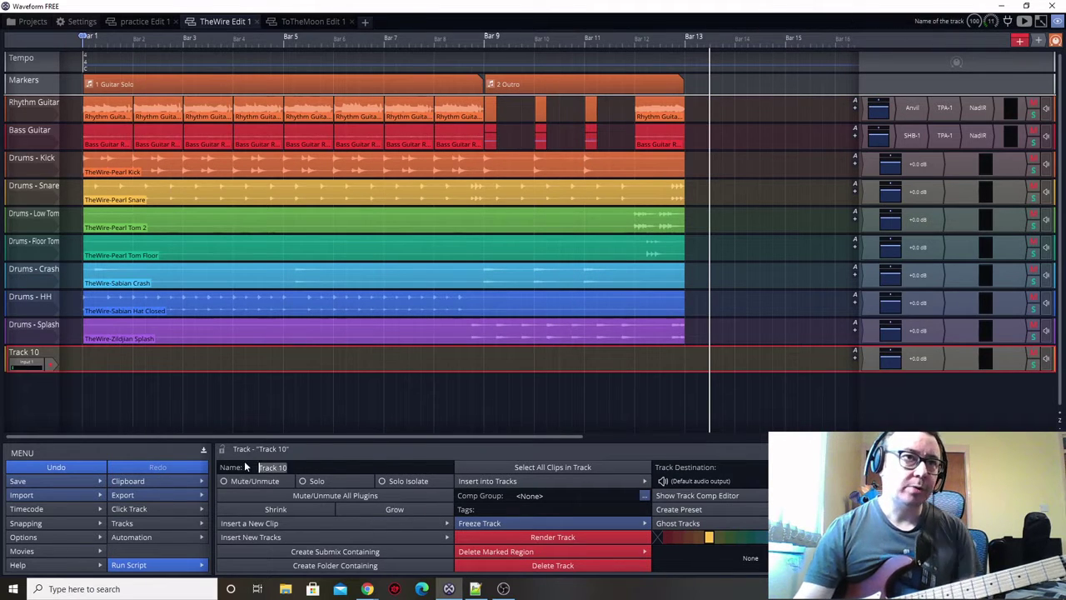
pyautogui.write('Lead Gut')
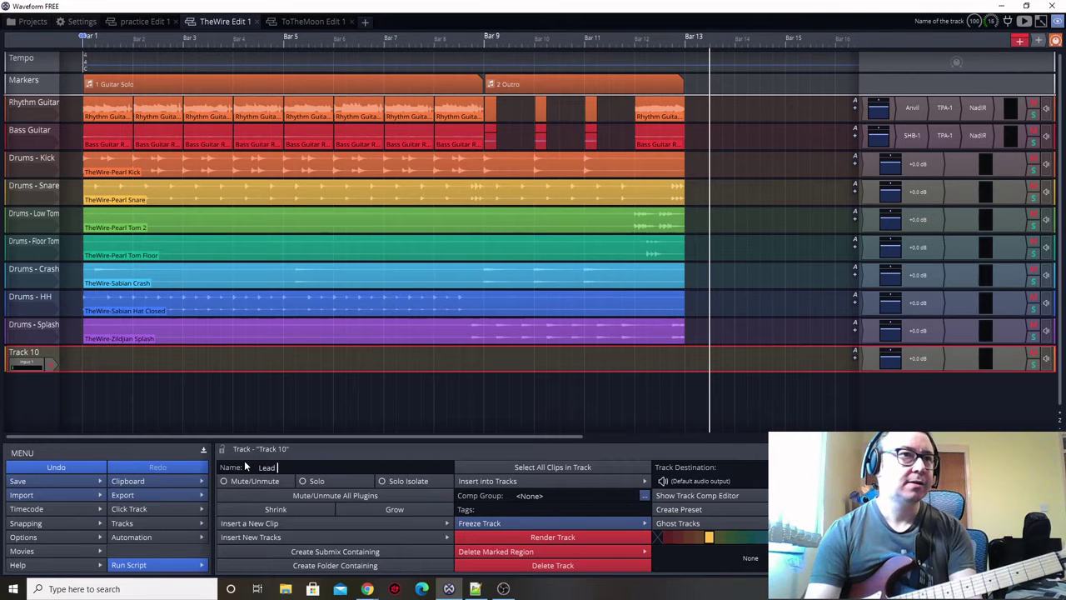
pyautogui.press('BackSpace')
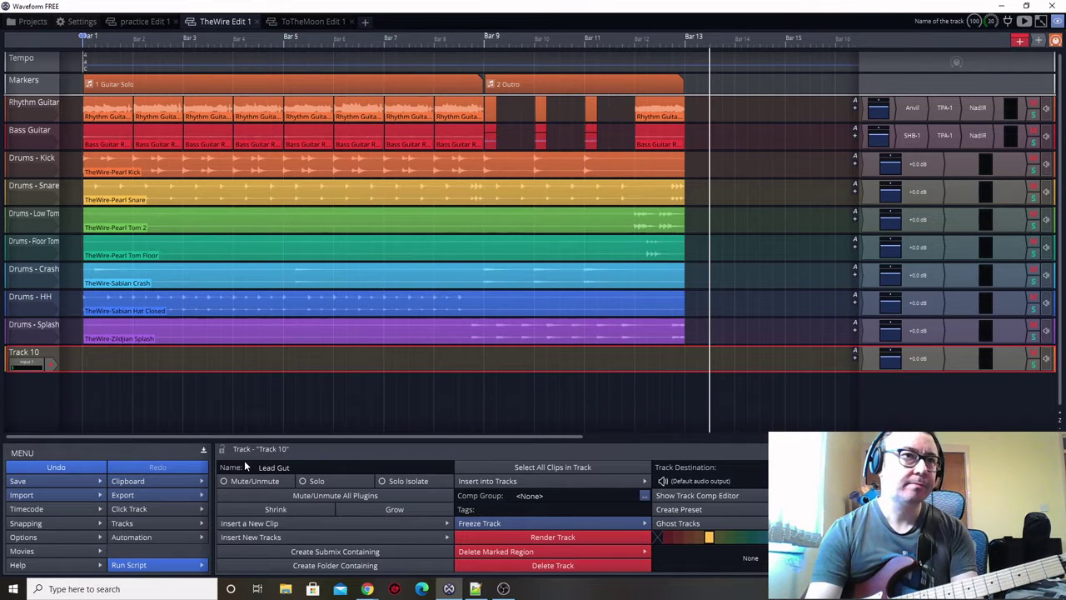
pyautogui.write('itar')
pyautogui.press('Return')
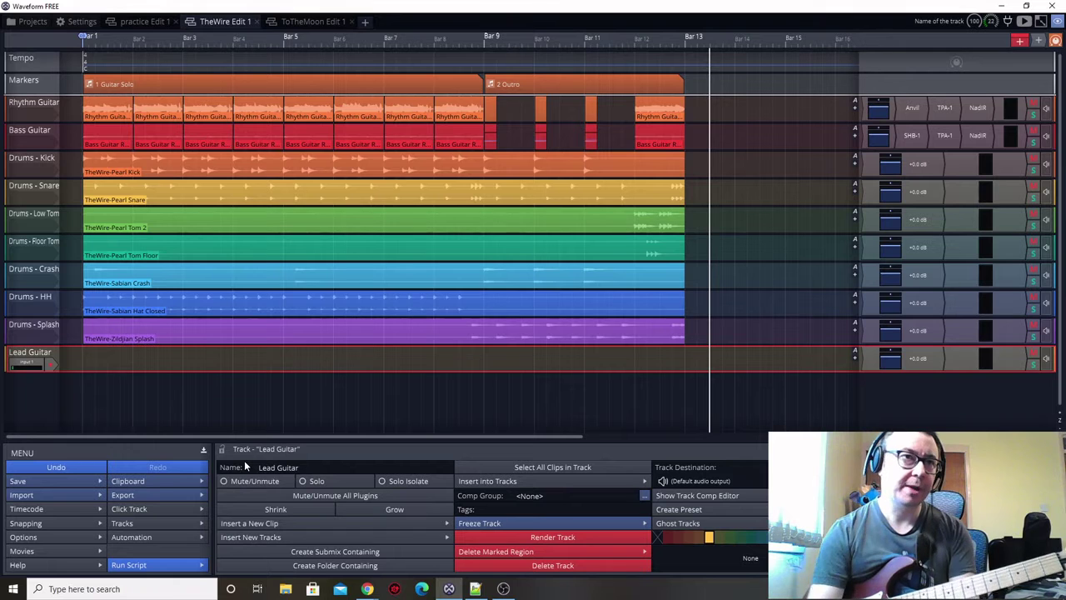
# Arm the Lead Guitar track for recording from Input 1 and expand its height
pyautogui.click(25, 361)
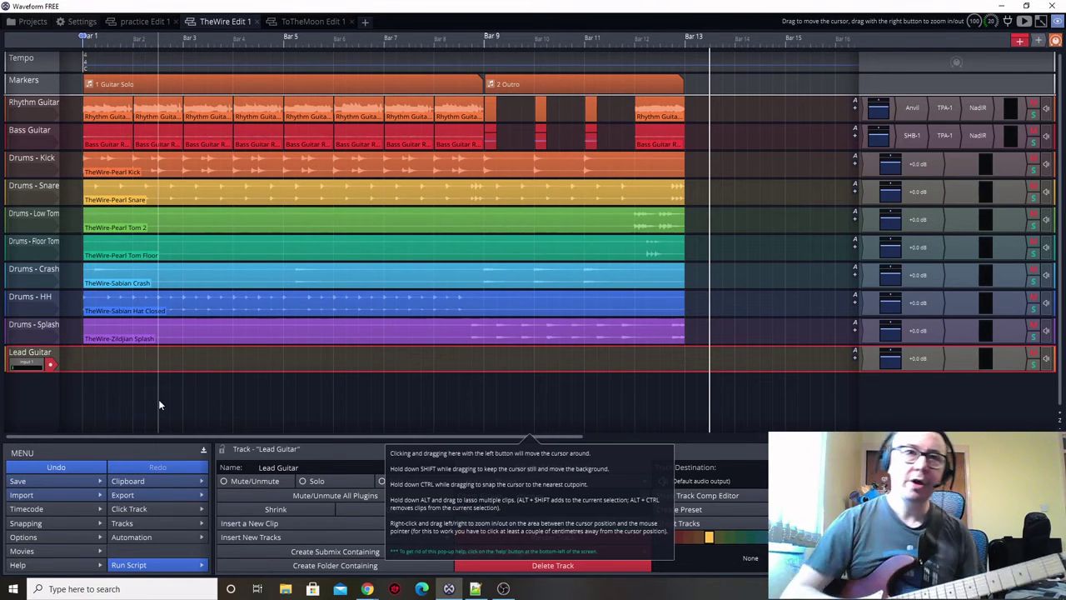
pyautogui.doubleClick(38, 355)
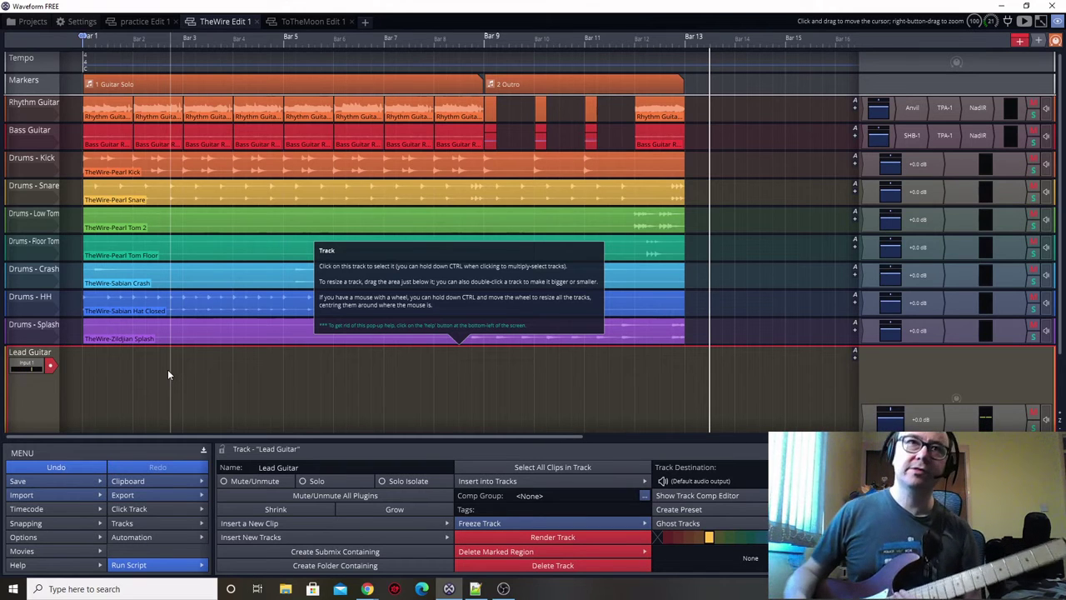
pyautogui.moveTo(168, 369); pyautogui.dragTo(487, 389)
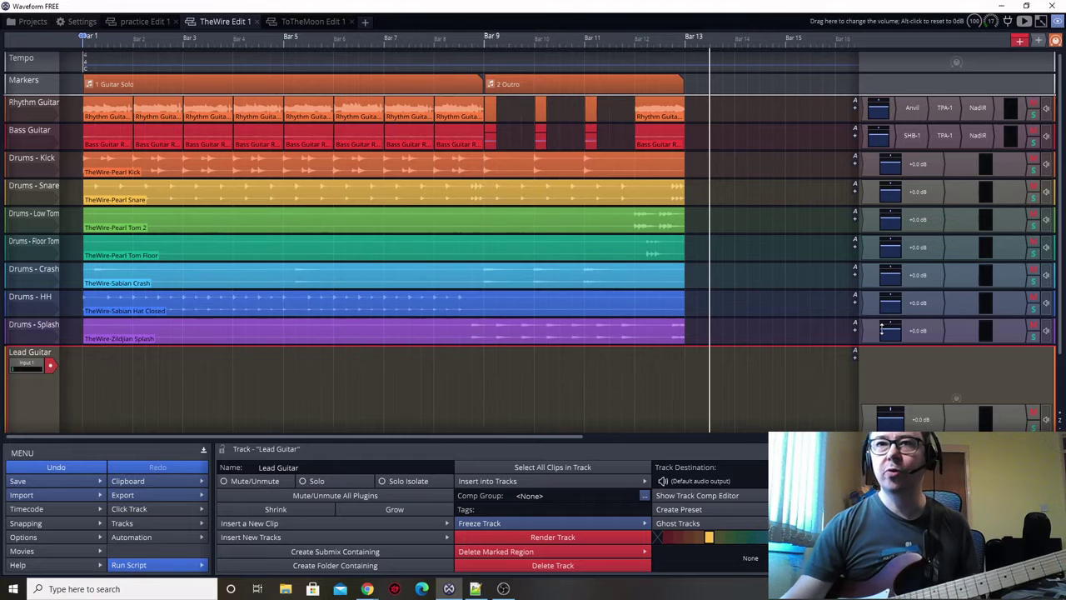
pyautogui.scroll(-2, 1061, 323)
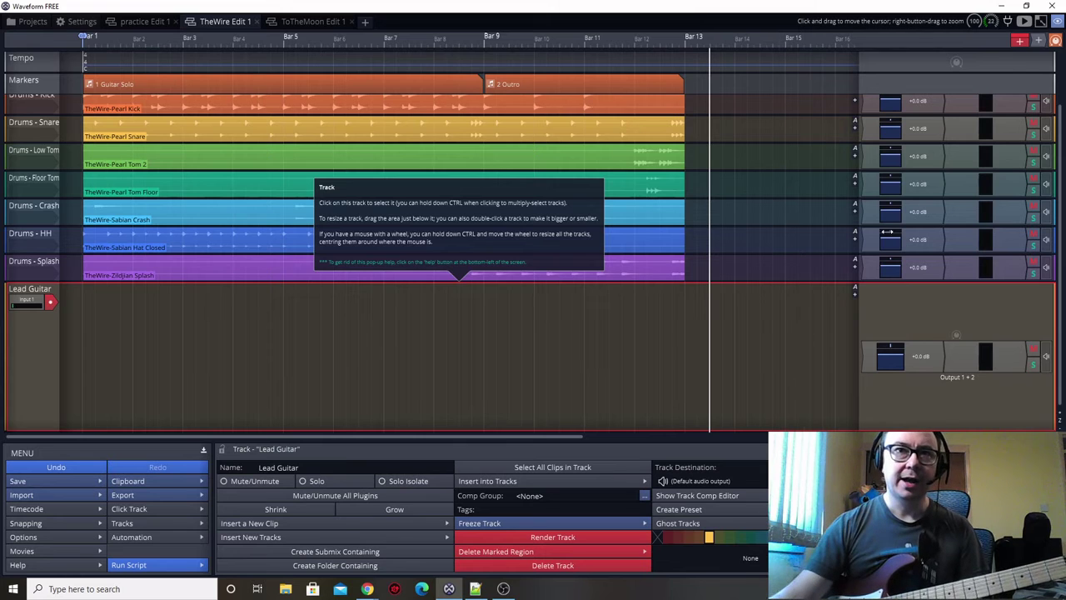
# Insert the Anvil guitar preamp VST plugin on the Lead Guitar track
pyautogui.moveTo(1040, 40); pyautogui.dragTo(917, 342)
pyautogui.moveTo(898, 327)
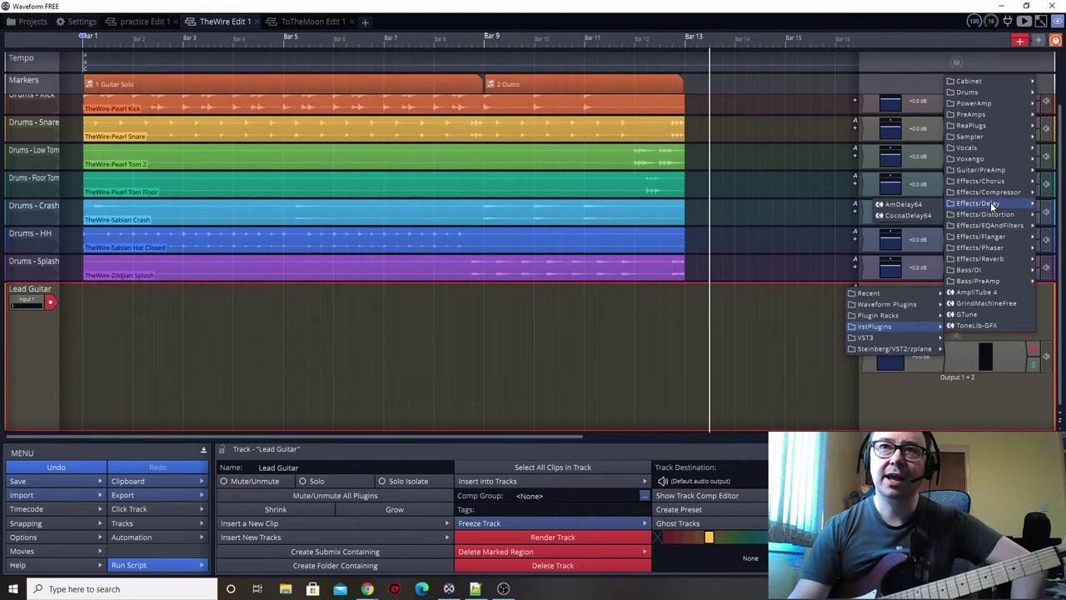
pyautogui.moveTo(984, 171)
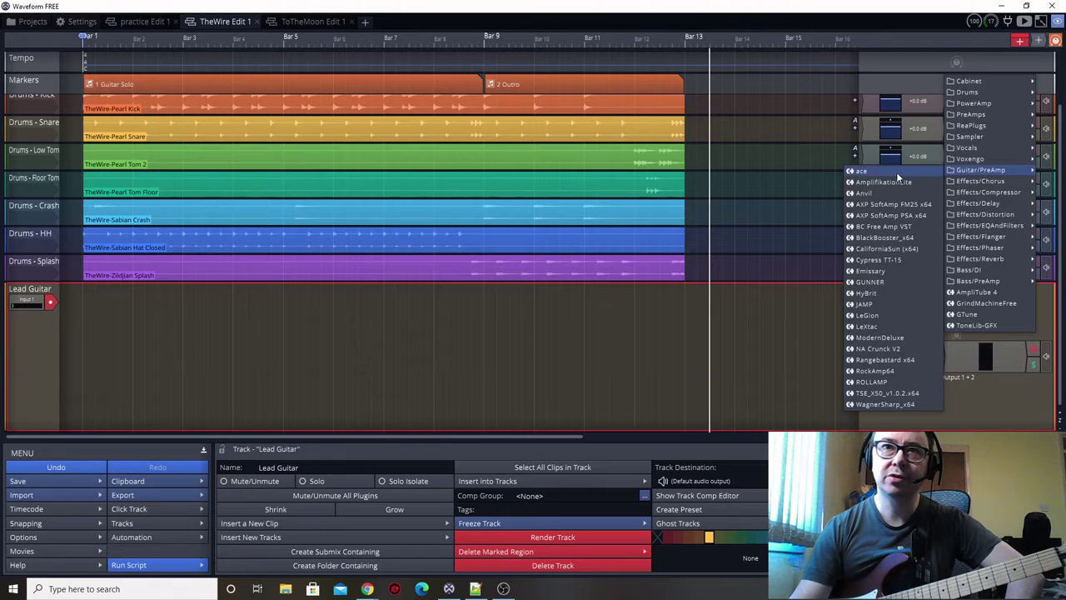
pyautogui.click(874, 192)
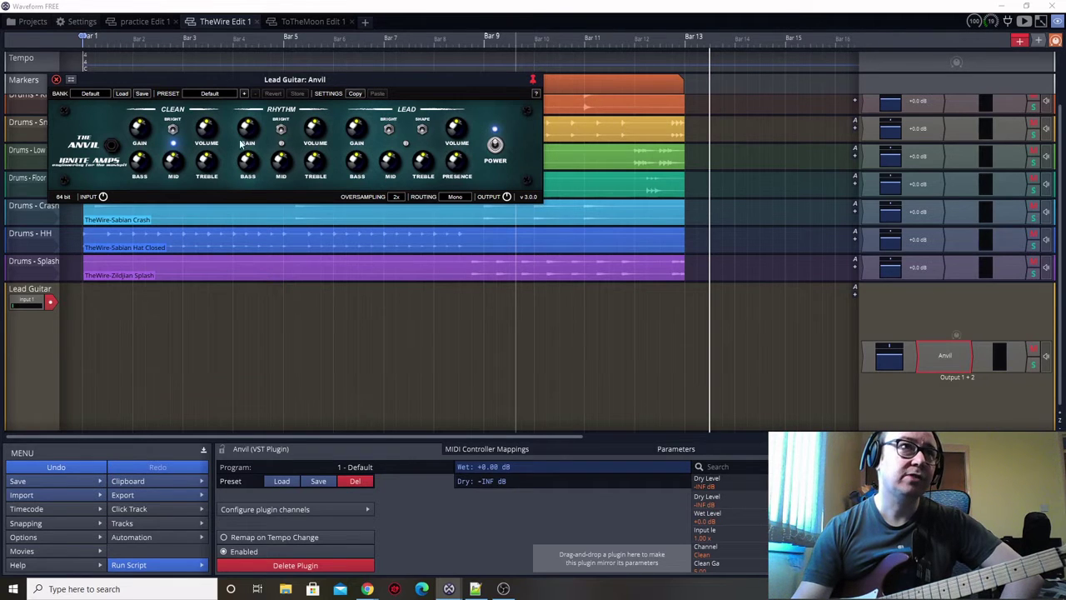
# Switch Anvil to its Lead channel, with presence at 10 and the lead Bright switch on
pyautogui.click(406, 145)
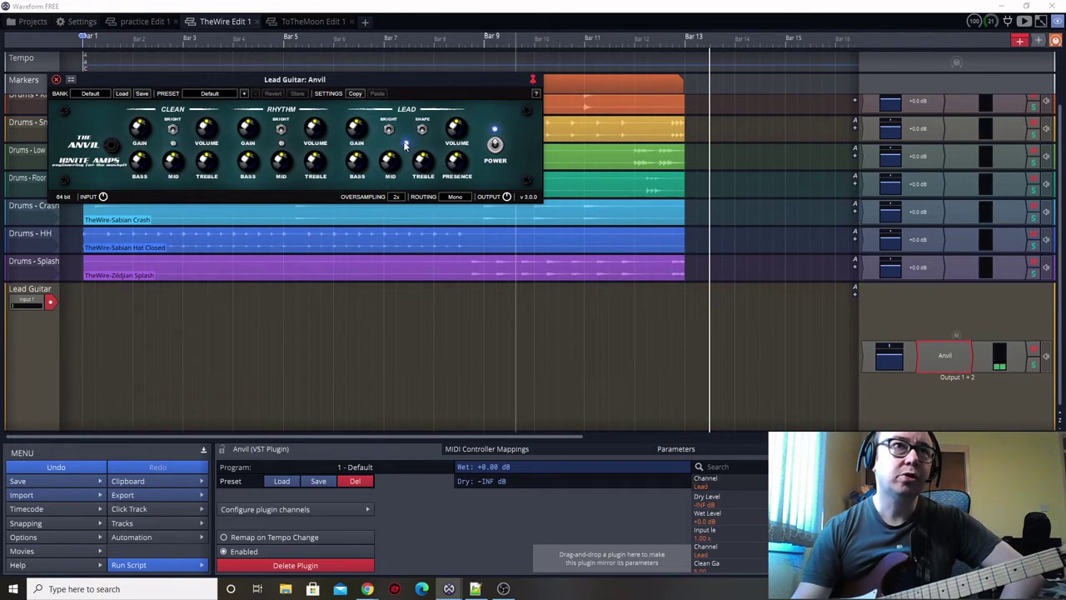
pyautogui.click(458, 163)
pyautogui.click(433, 70)
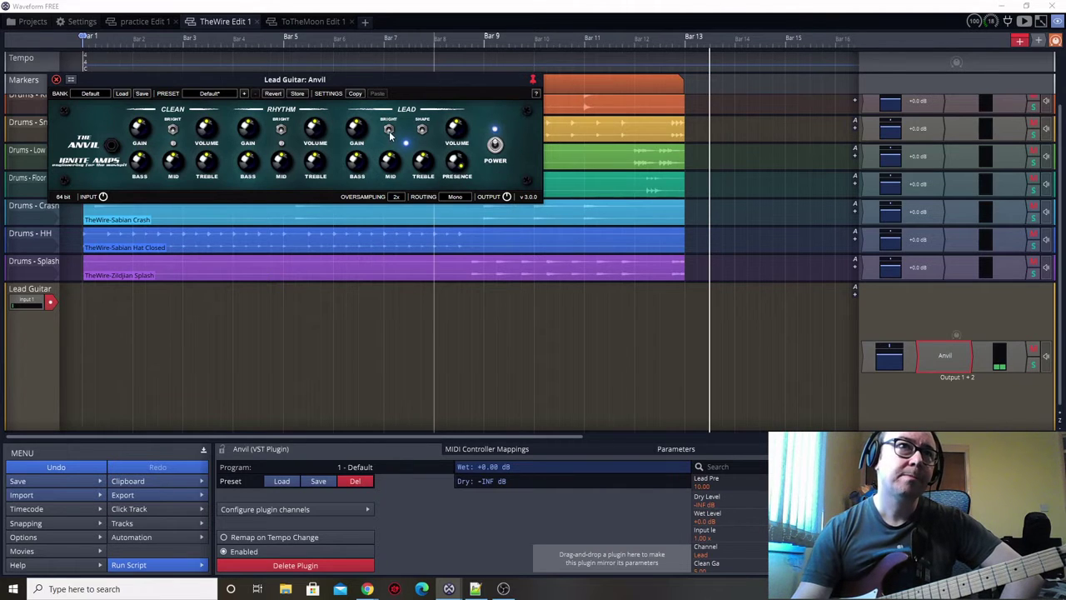
pyautogui.click(389, 131)
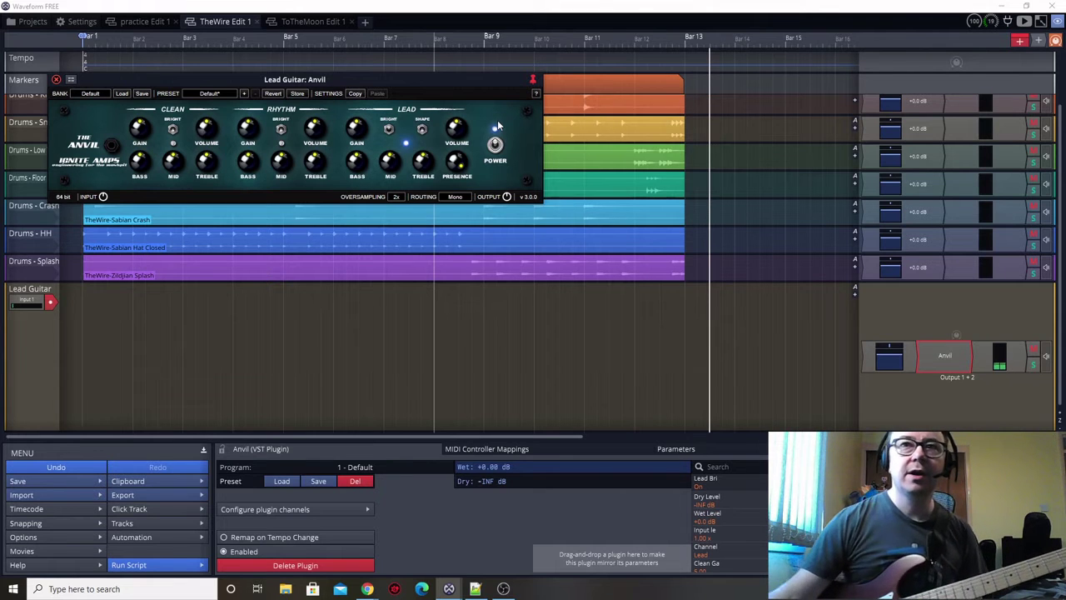
# Insert the TPA-1 power amp after Anvil, place its window below Anvil's, and set its presence to 10
pyautogui.moveTo(1037, 40); pyautogui.dragTo(967, 347)
pyautogui.moveTo(929, 322)
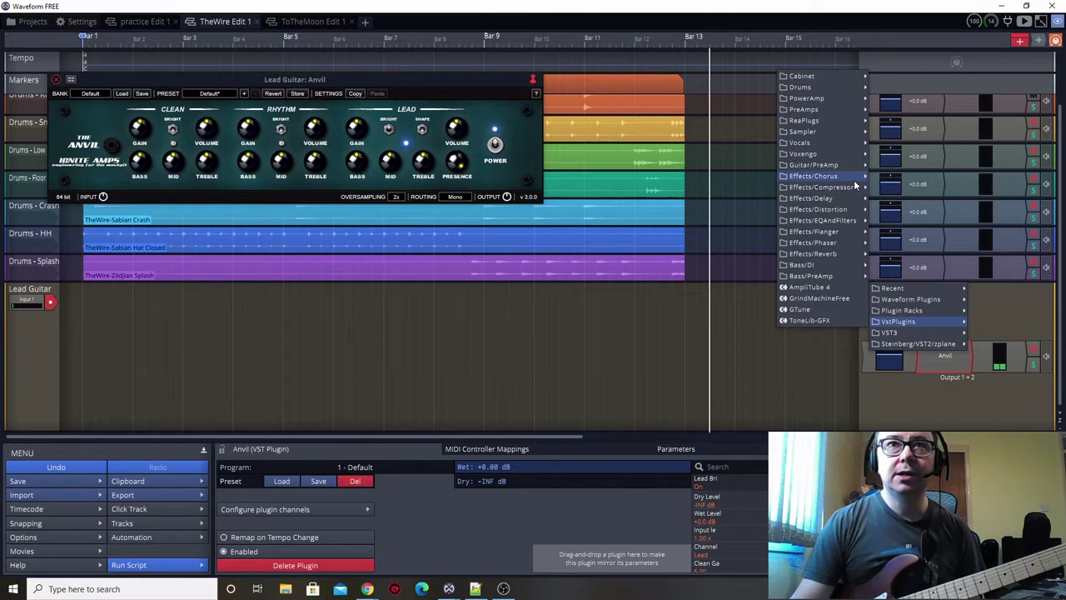
pyautogui.moveTo(846, 102)
pyautogui.click(759, 99)
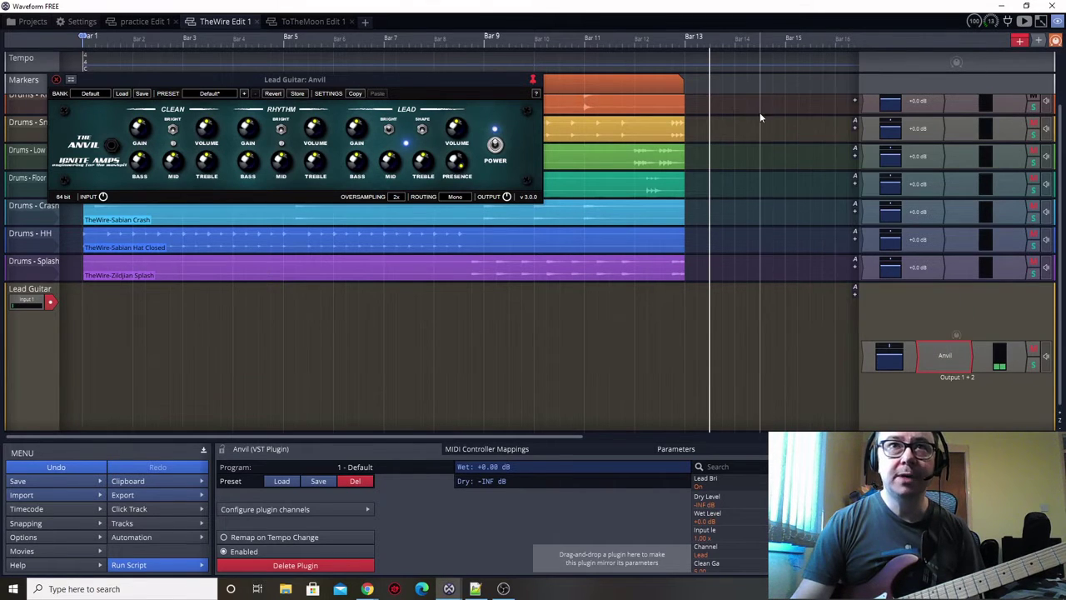
pyautogui.moveTo(283, 77); pyautogui.dragTo(287, 210)
pyautogui.click(298, 287)
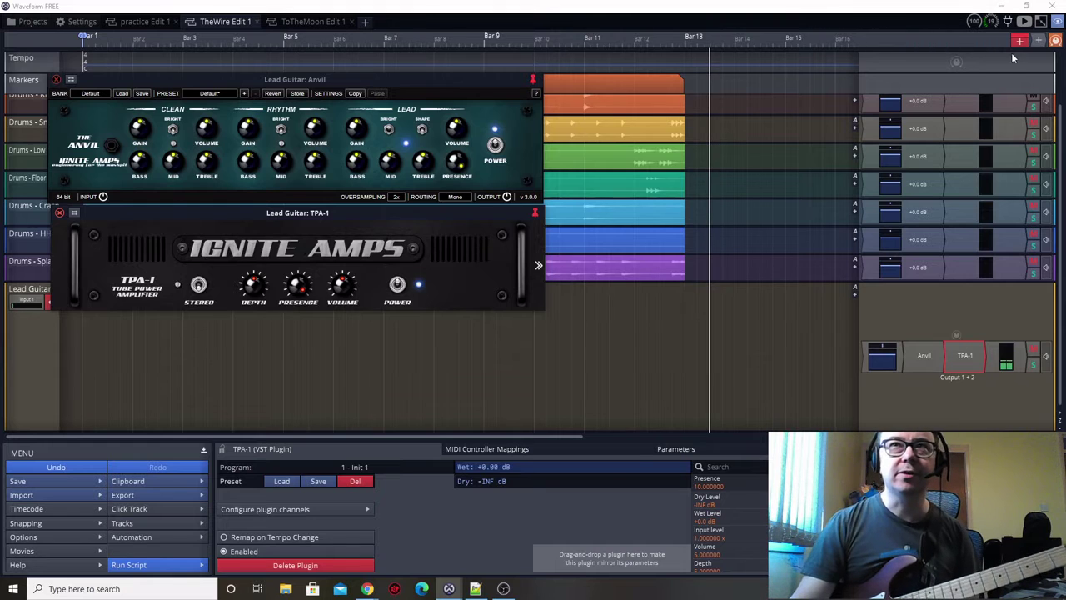
# Insert the NadIR cabinet plugin after TPA-1 and move its window beside the two amp windows
pyautogui.click(990, 348)
pyautogui.moveTo(959, 314)
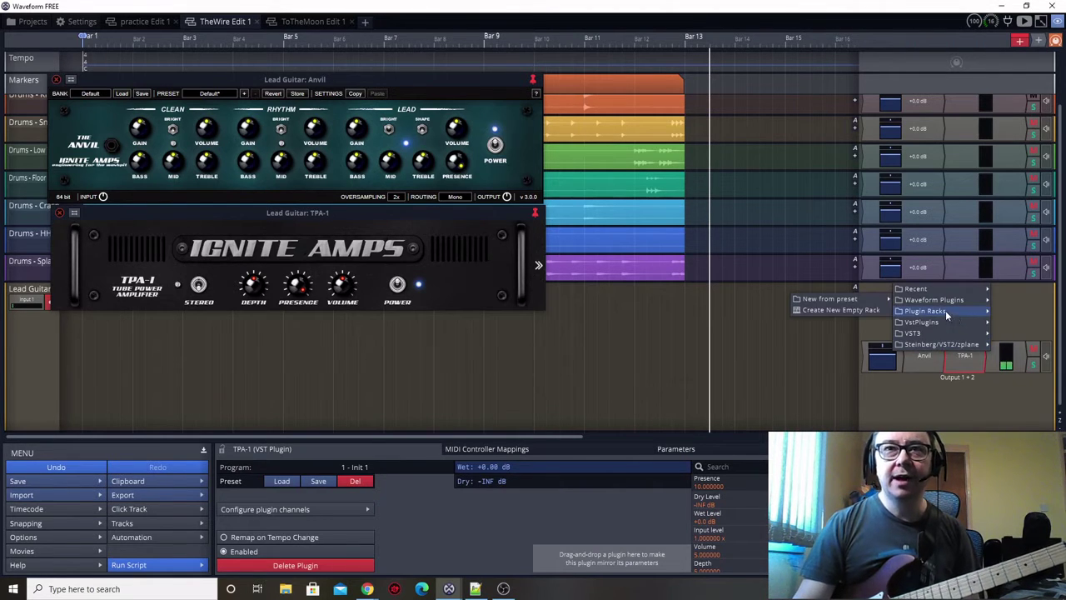
pyautogui.moveTo(936, 327)
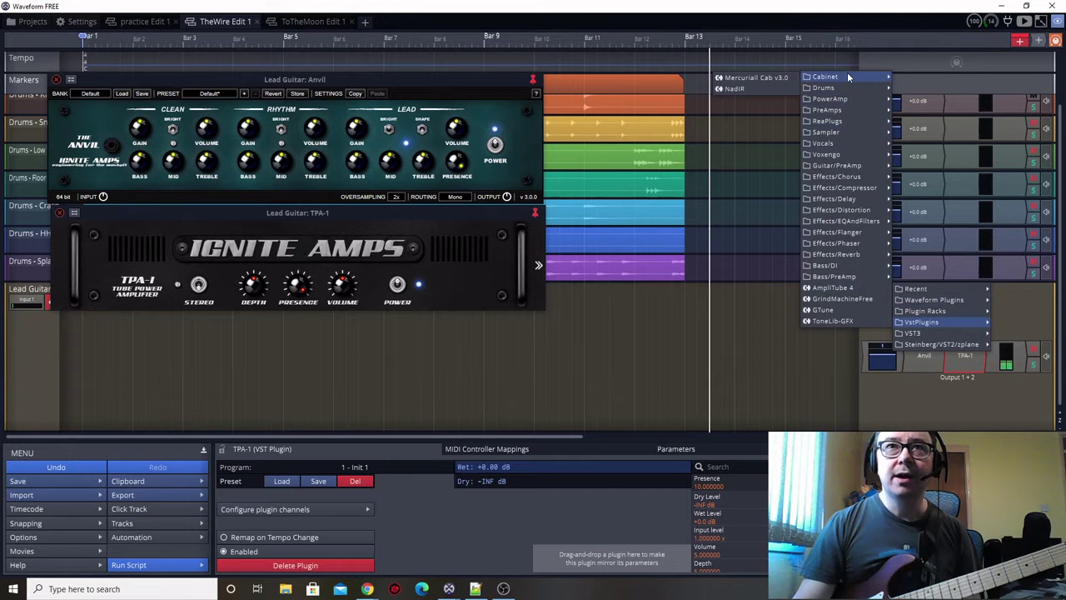
pyautogui.click(741, 88)
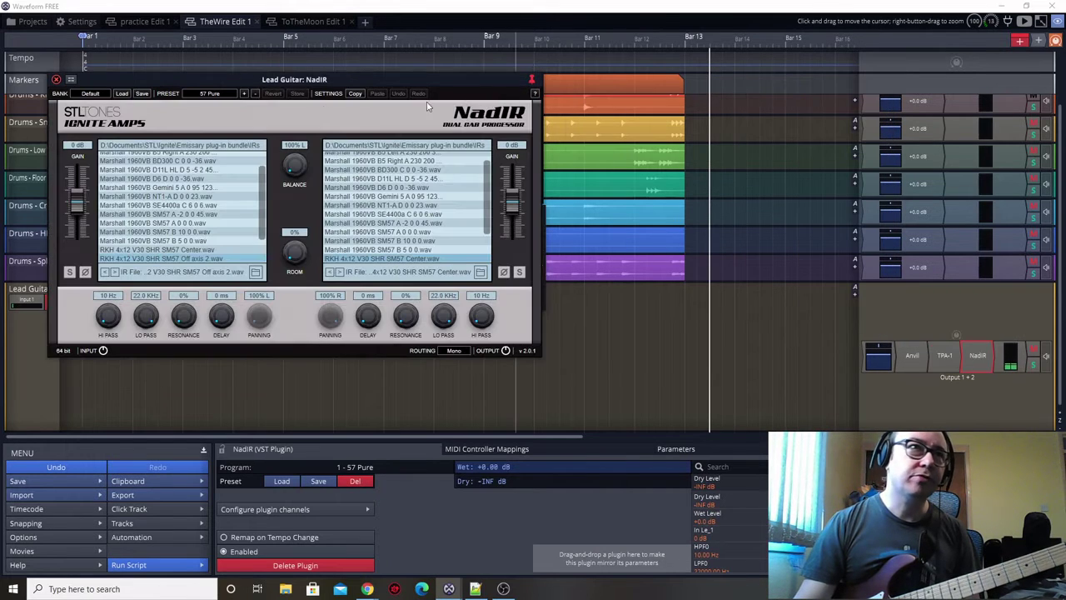
pyautogui.moveTo(208, 77); pyautogui.dragTo(731, 85)
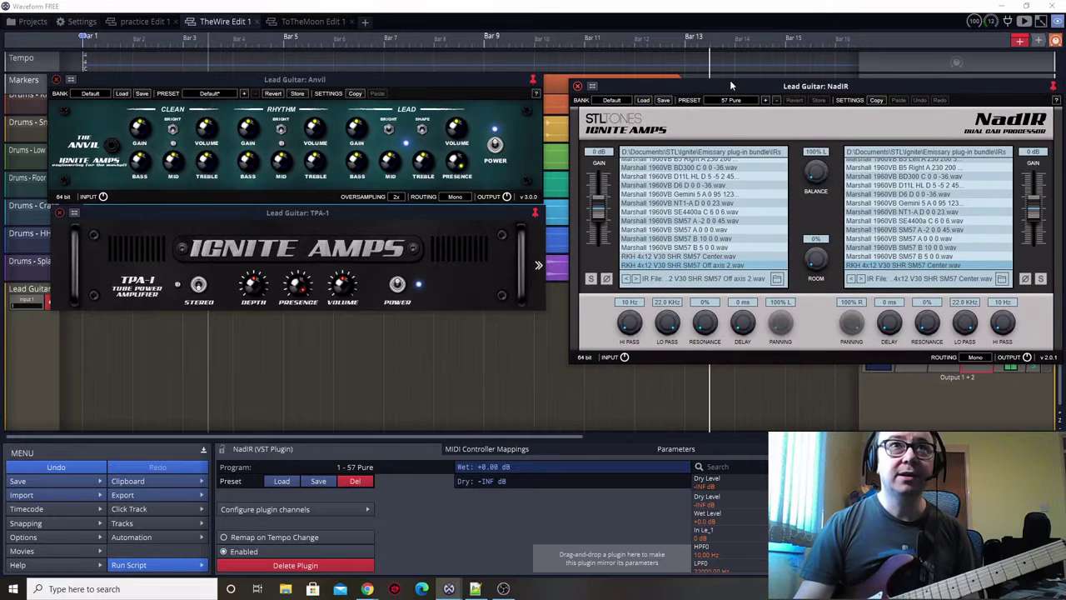
# Load NadIR's 57 Pair preset and assign the Marshall 1960VB B5 Left and B5 Right impulse responses to its left and right slots
pyautogui.click(742, 100)
pyautogui.click(775, 142)
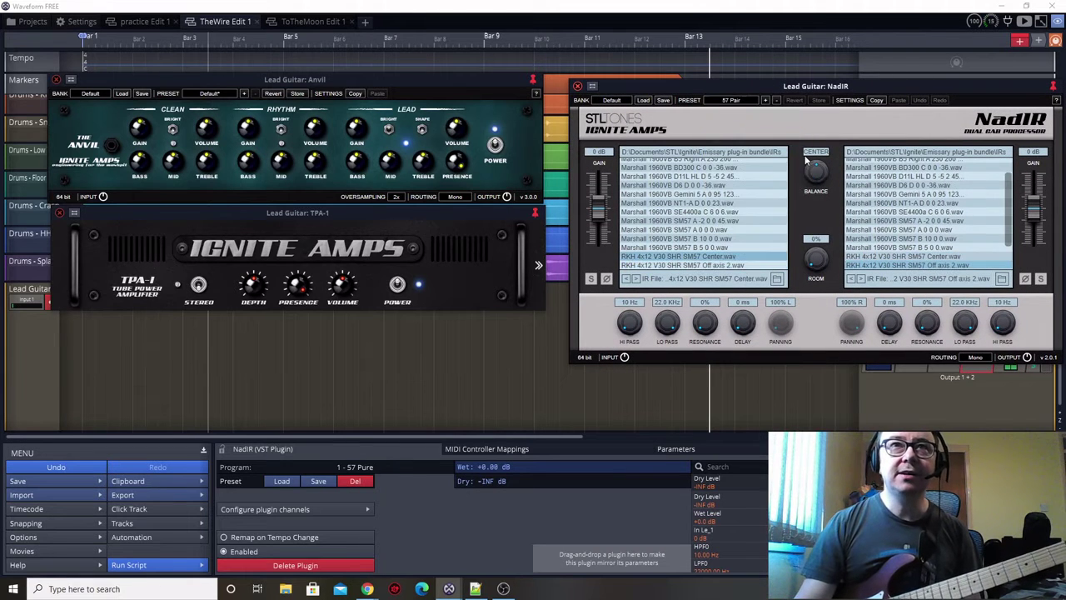
pyautogui.scroll(1, 684, 191)
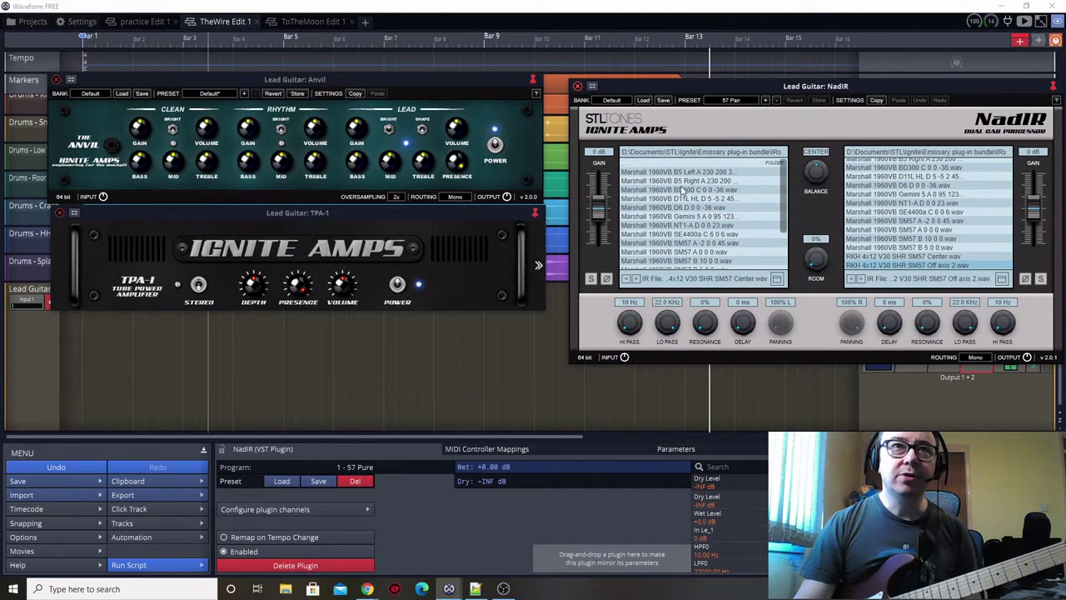
pyautogui.click(661, 173)
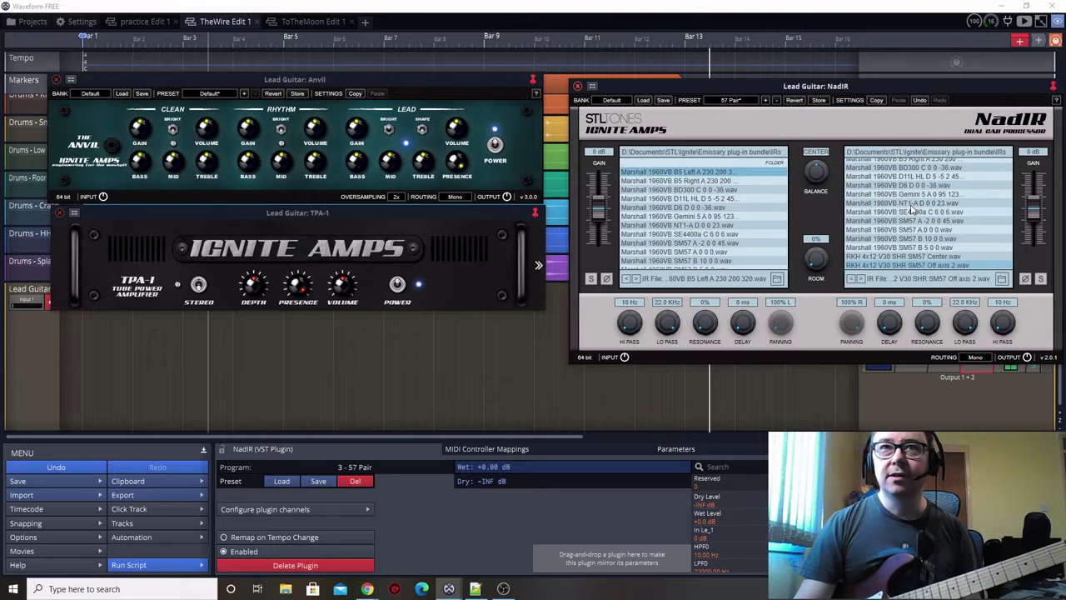
pyautogui.scroll(2, 913, 210)
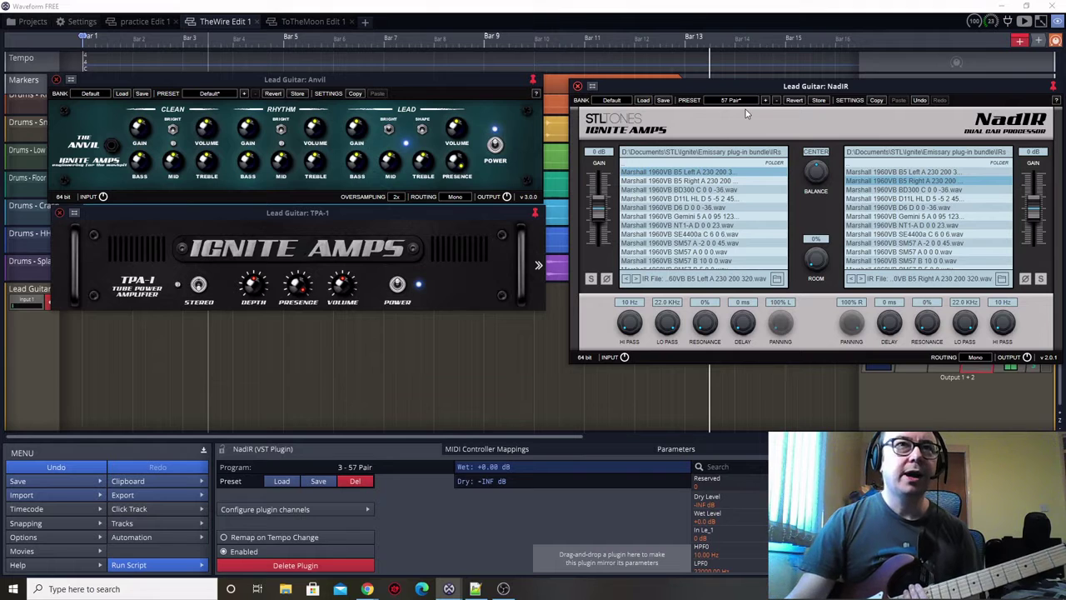
# Close the NadIR, Anvil and TPA-1 windows and return the playback cursor to bar 1
pyautogui.click(579, 85)
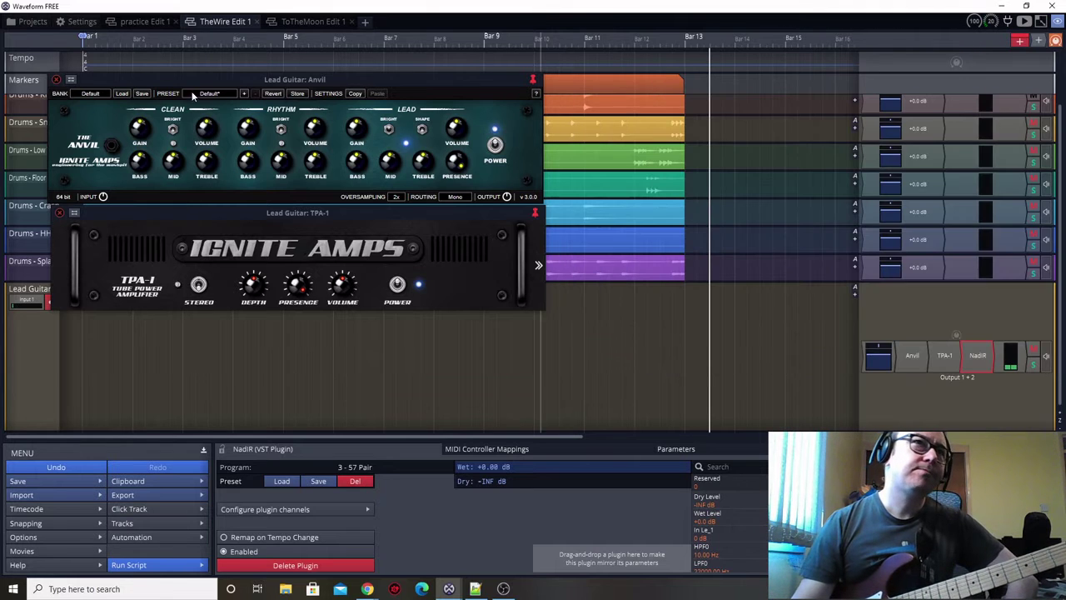
pyautogui.click(57, 81)
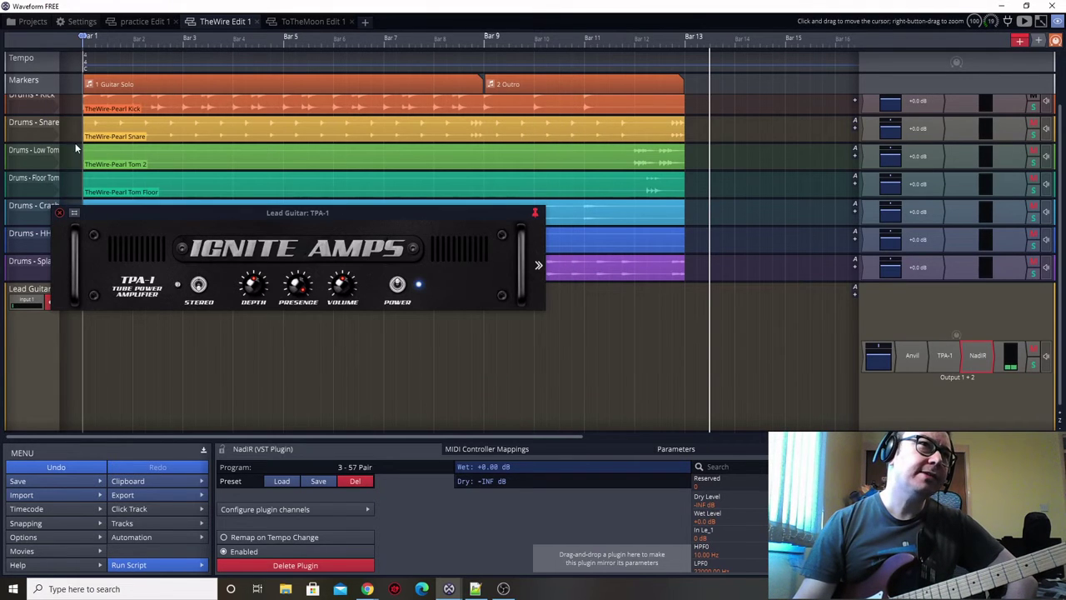
pyautogui.click(61, 213)
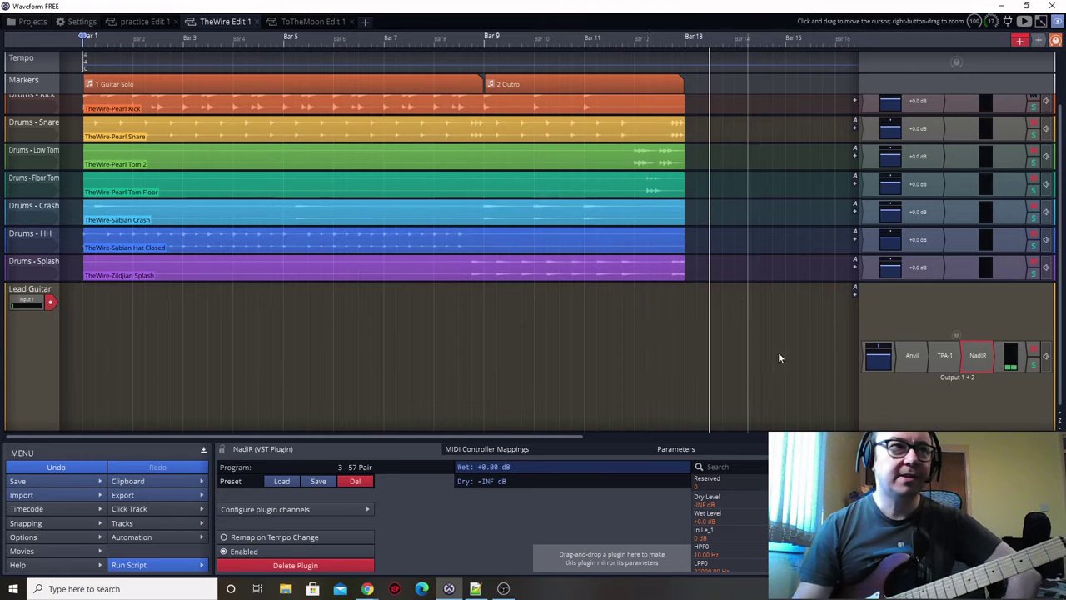
pyautogui.press('Home')
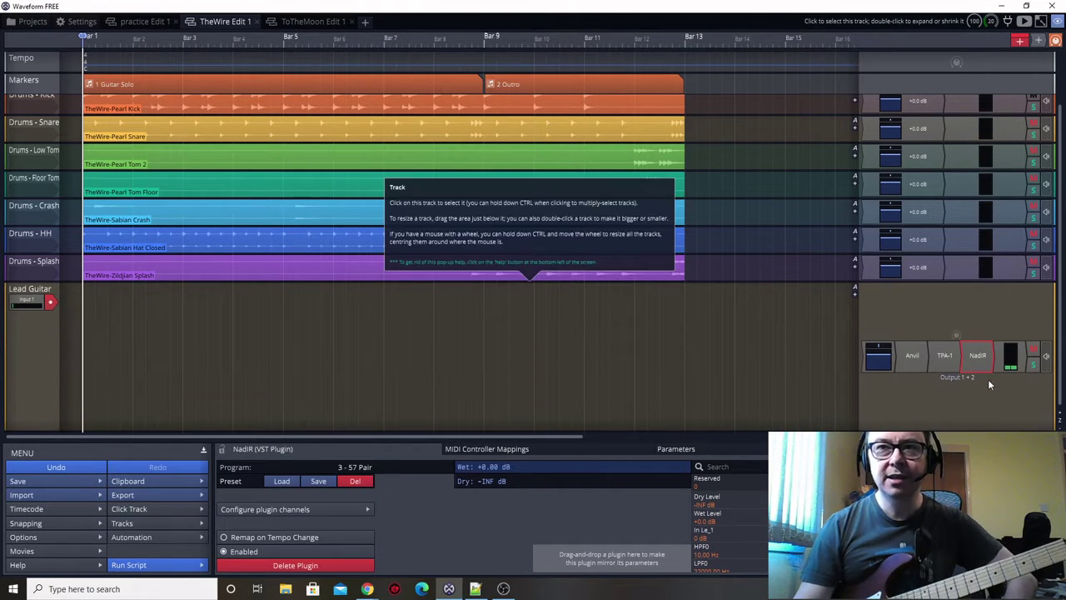
# Solo the Lead Guitar track and set the pre-record count-in length to 2 beats
pyautogui.click(1033, 364)
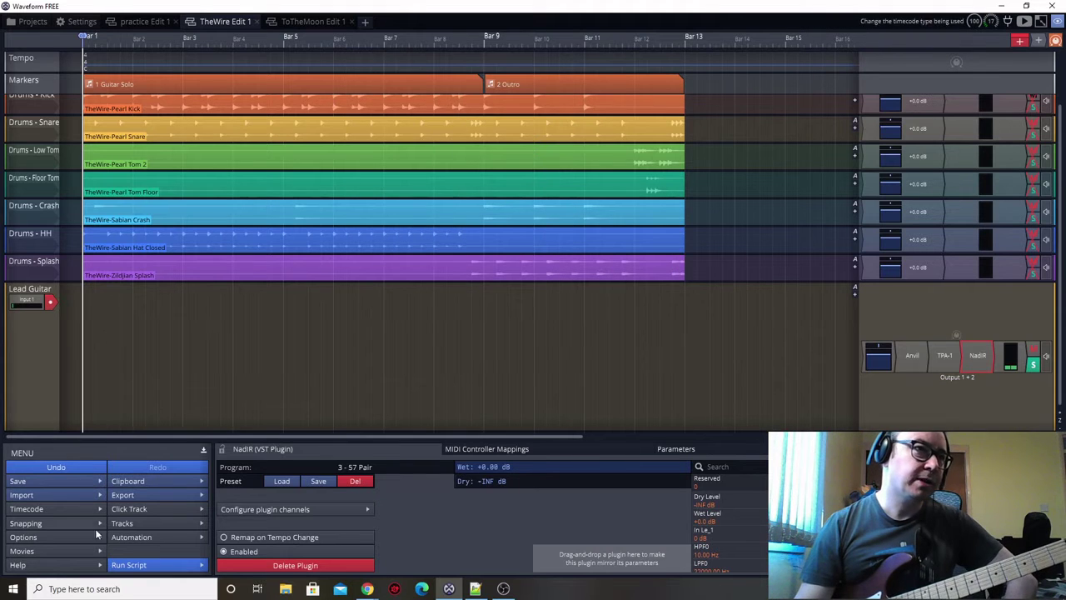
pyautogui.click(151, 514)
pyautogui.moveTo(200, 369)
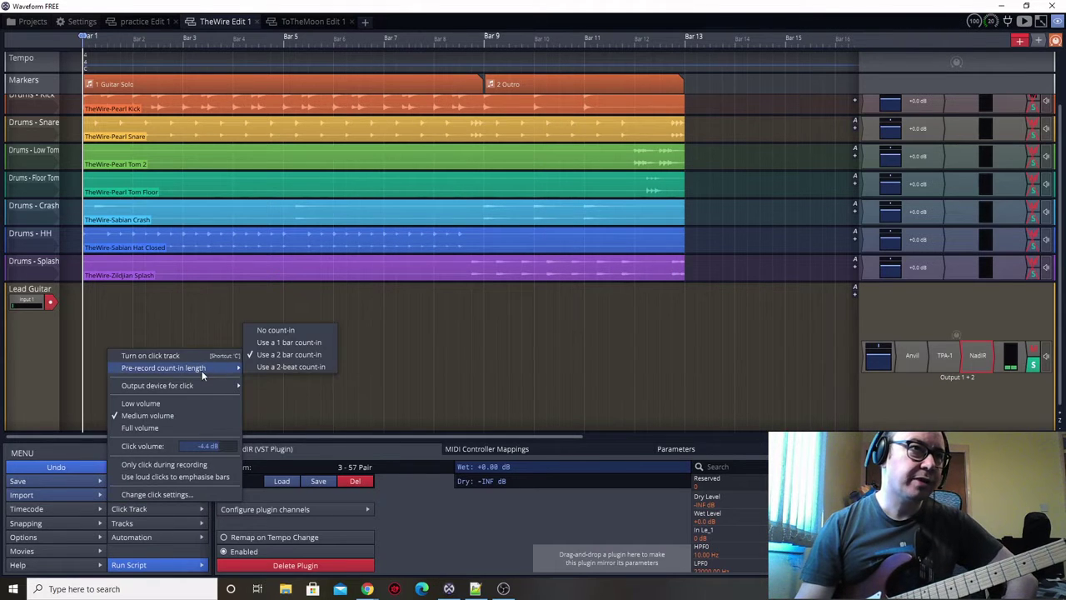
pyautogui.click(291, 368)
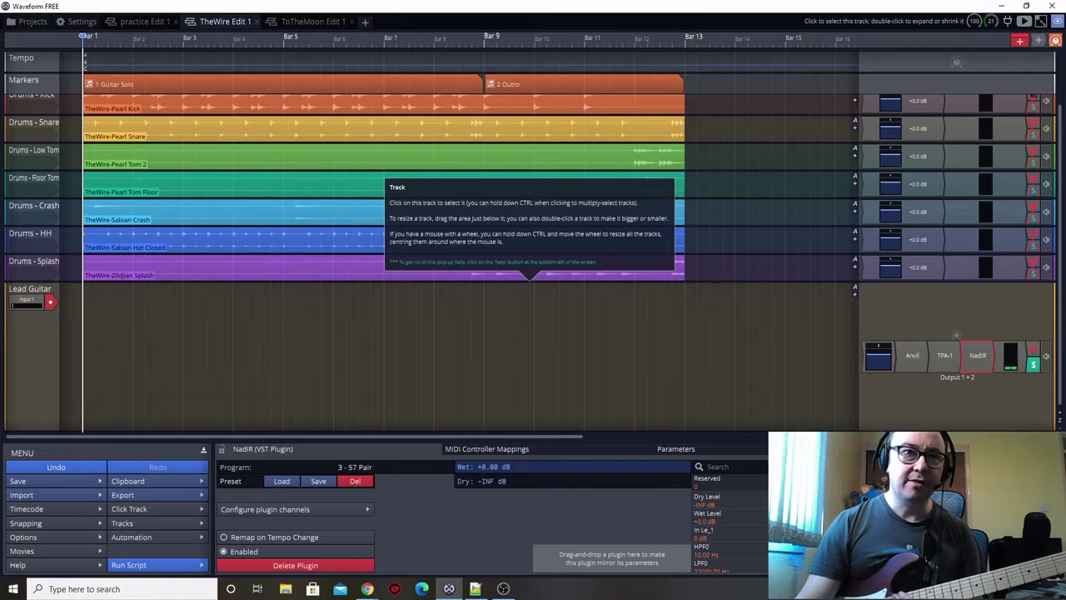
# Switch to the Songsterr tab for The Wire in Chrome, show the Overdriven Guitar part and examine its Guitar Solo and Outro bars
pyautogui.moveTo(368, 588)
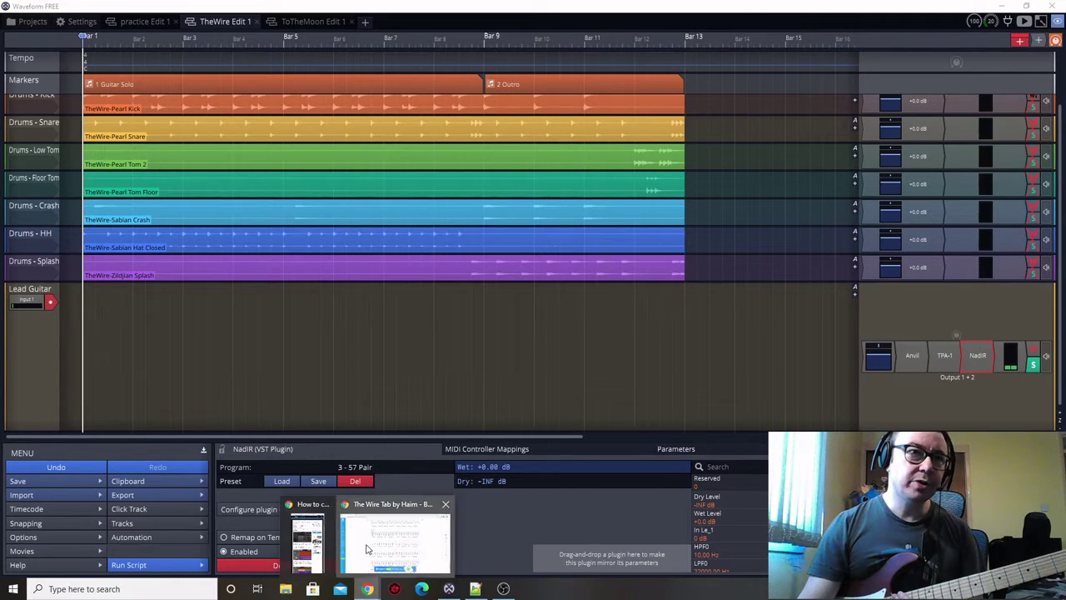
pyautogui.click(395, 542)
pyautogui.click(1024, 205)
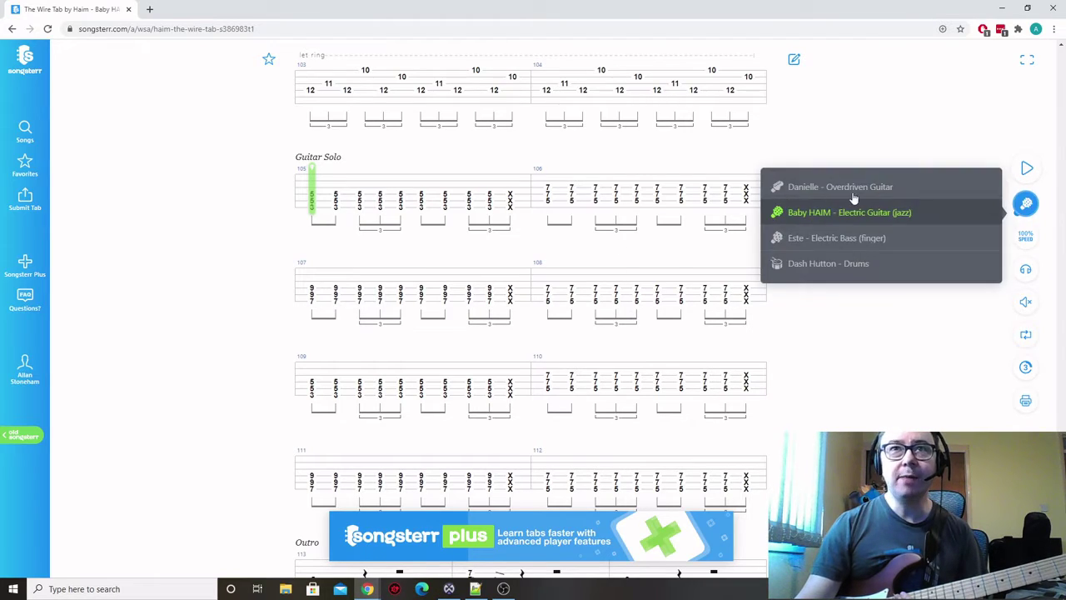
pyautogui.click(828, 195)
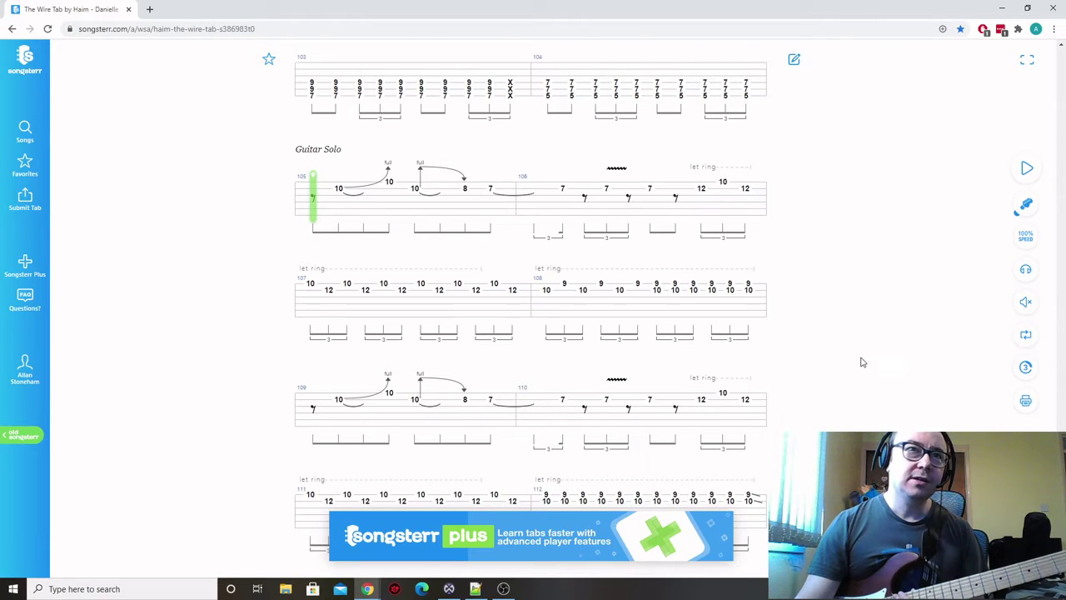
pyautogui.scroll(-2, 845, 364)
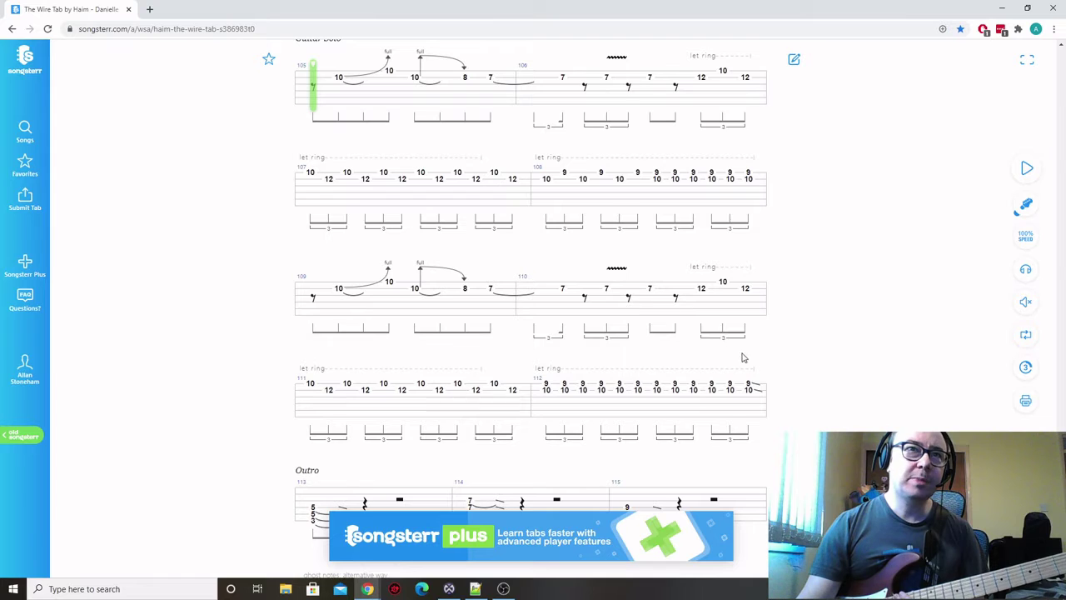
pyautogui.scroll(-1, 552, 360)
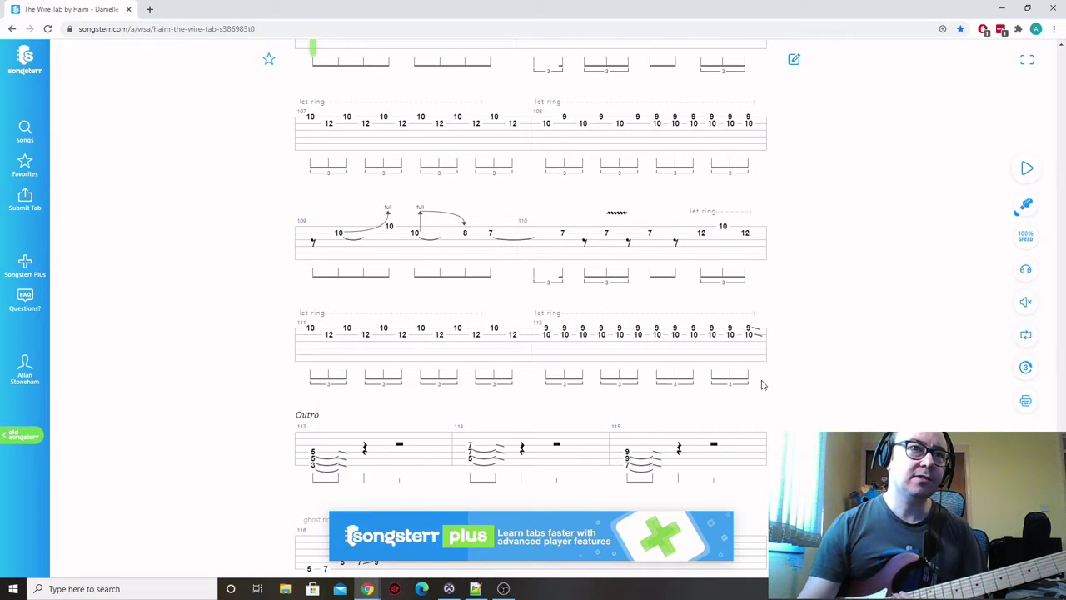
pyautogui.scroll(-3, 760, 382)
pyautogui.scroll(6, 803, 382)
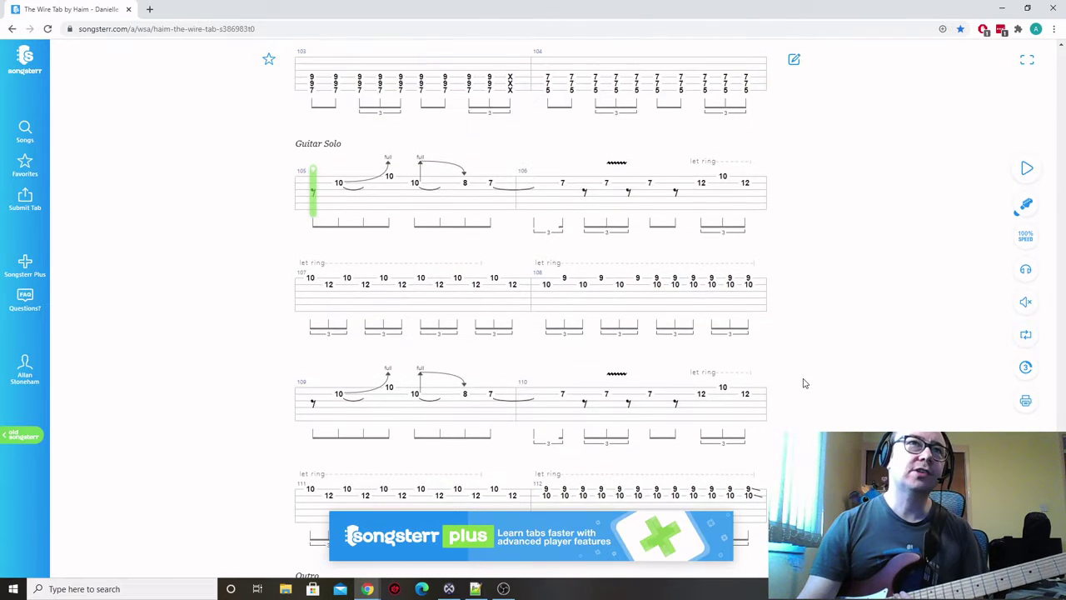
pyautogui.scroll(2, 804, 384)
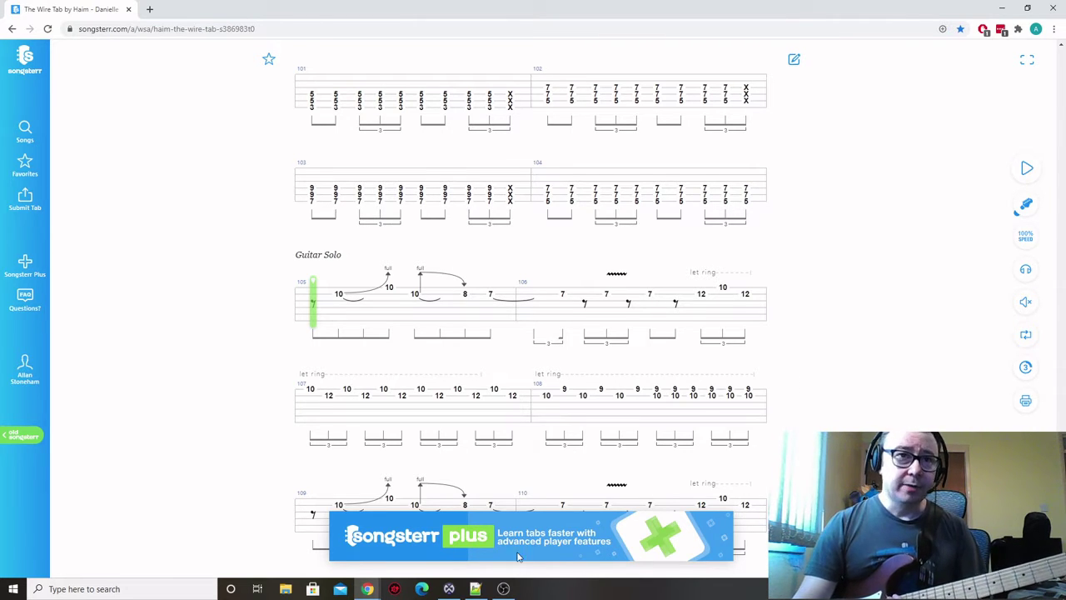
# Switch back to Waveform and record the guitar solo and outro onto the Lead Guitar track from bar 1, stopping just past bar 21
pyautogui.click(450, 589)
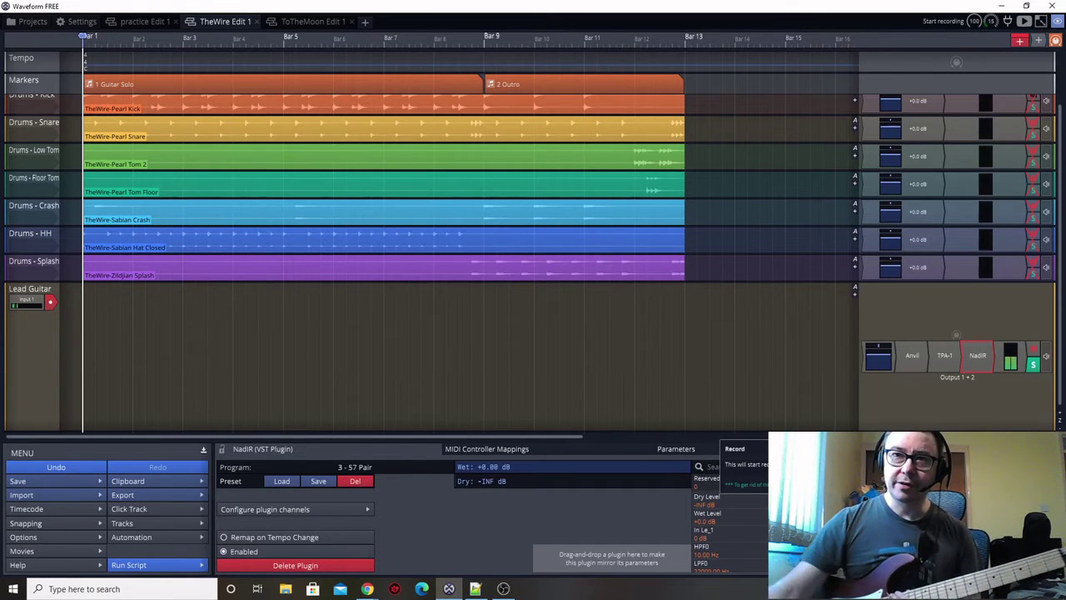
pyautogui.press('r')
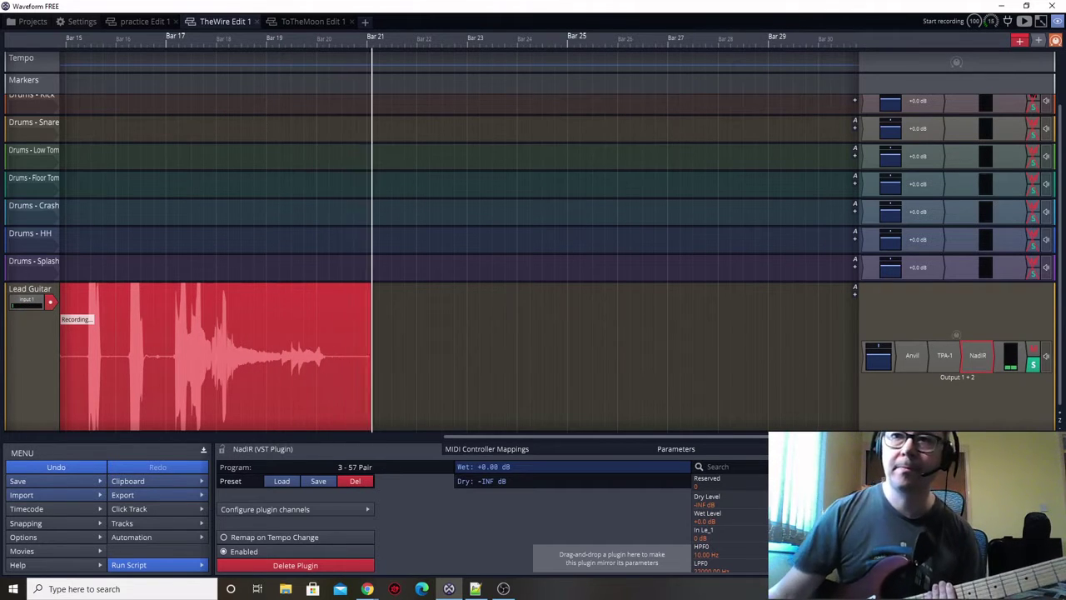
pyautogui.press('space')
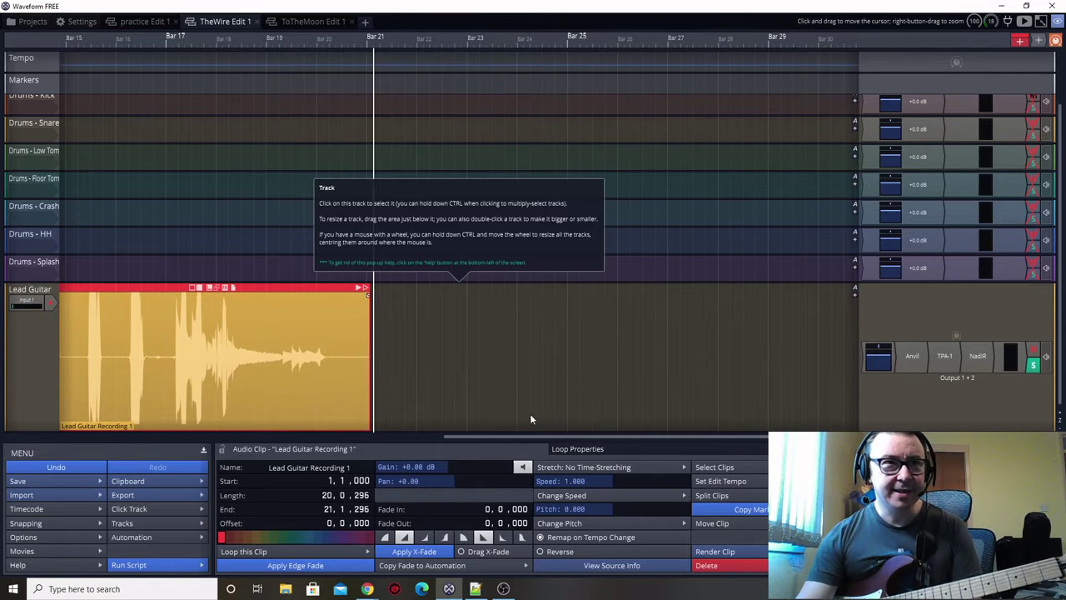
# Set the time-stretch mode of the Lead Guitar recording to Elastique (Pro)
pyautogui.hscroll(-5, 506, 437)
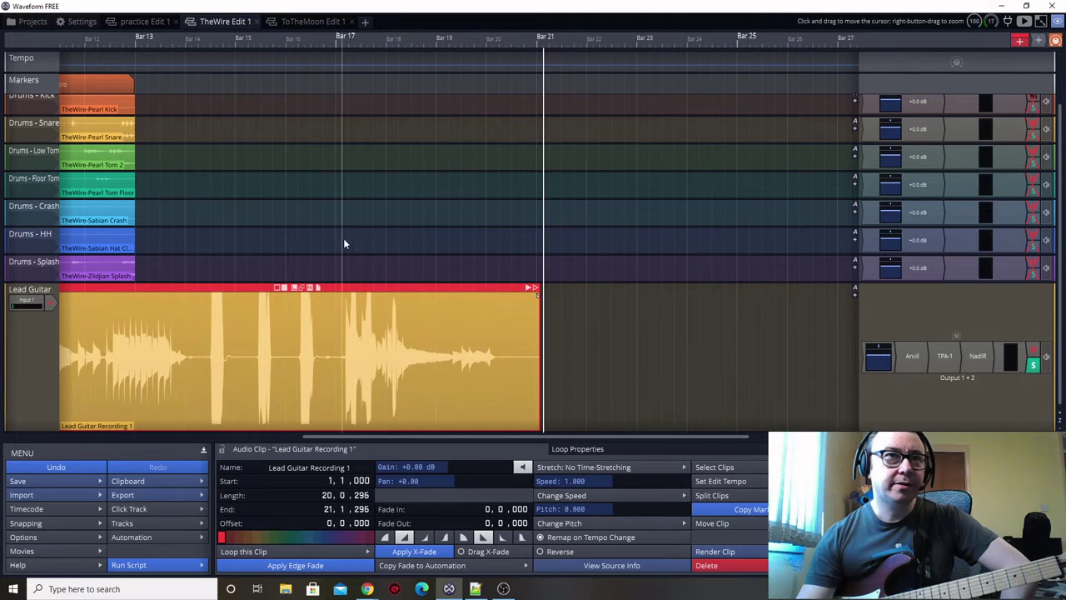
pyautogui.click(578, 468)
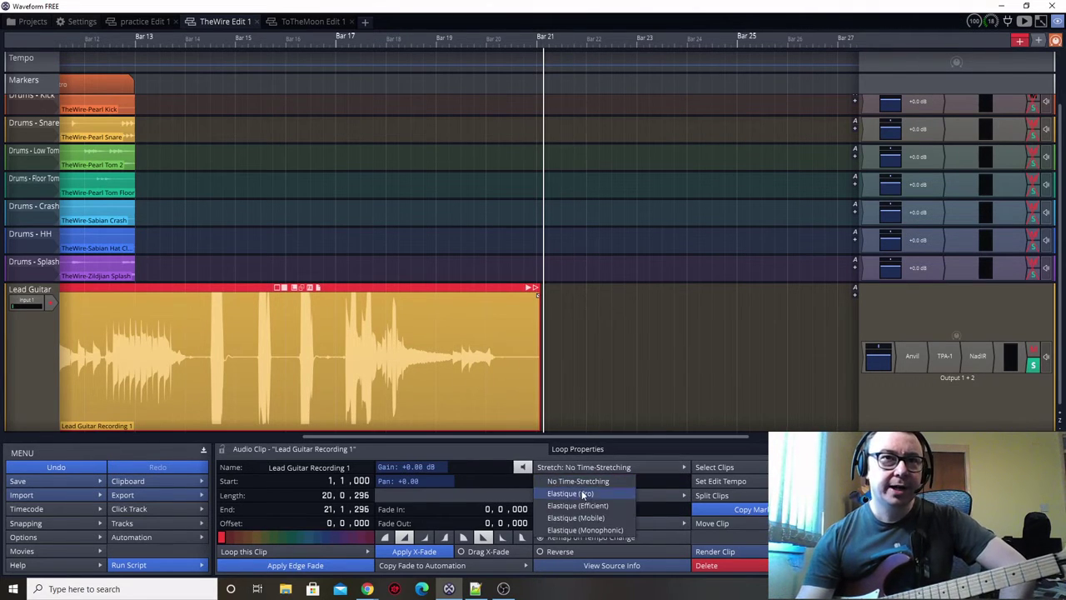
pyautogui.click(566, 495)
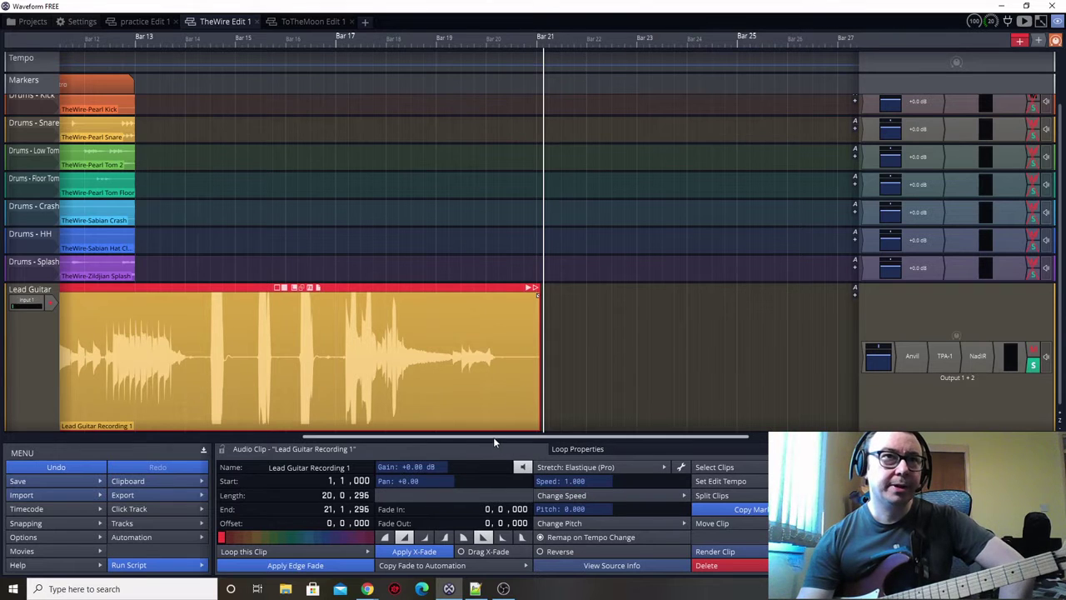
# Trim the end of the Lead Guitar recording to 20, 1, 720, just after its last notes
pyautogui.scroll(4, 479, 332)
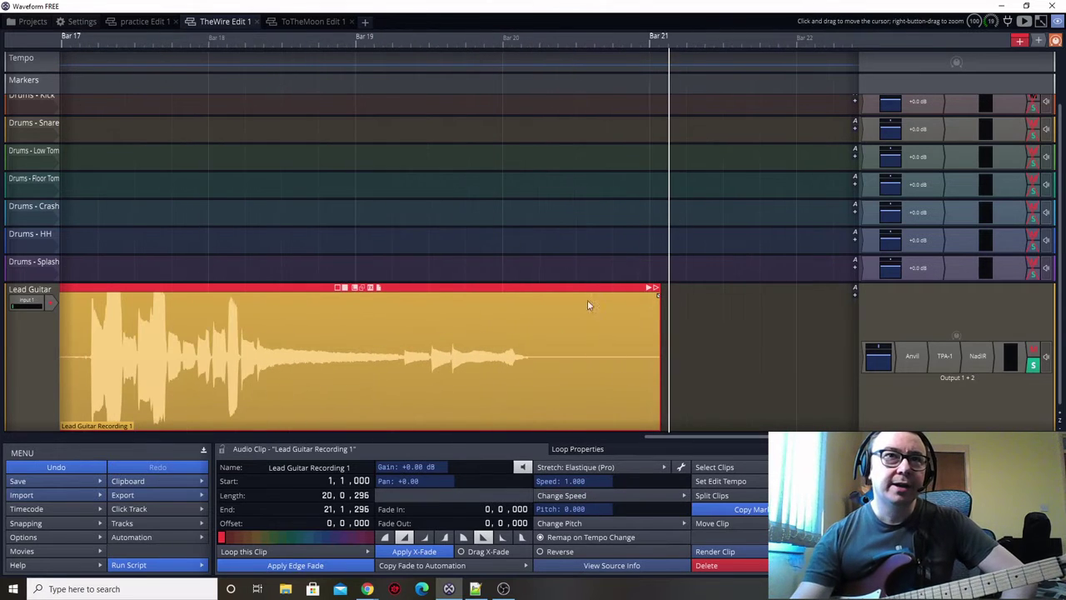
pyautogui.click(530, 264)
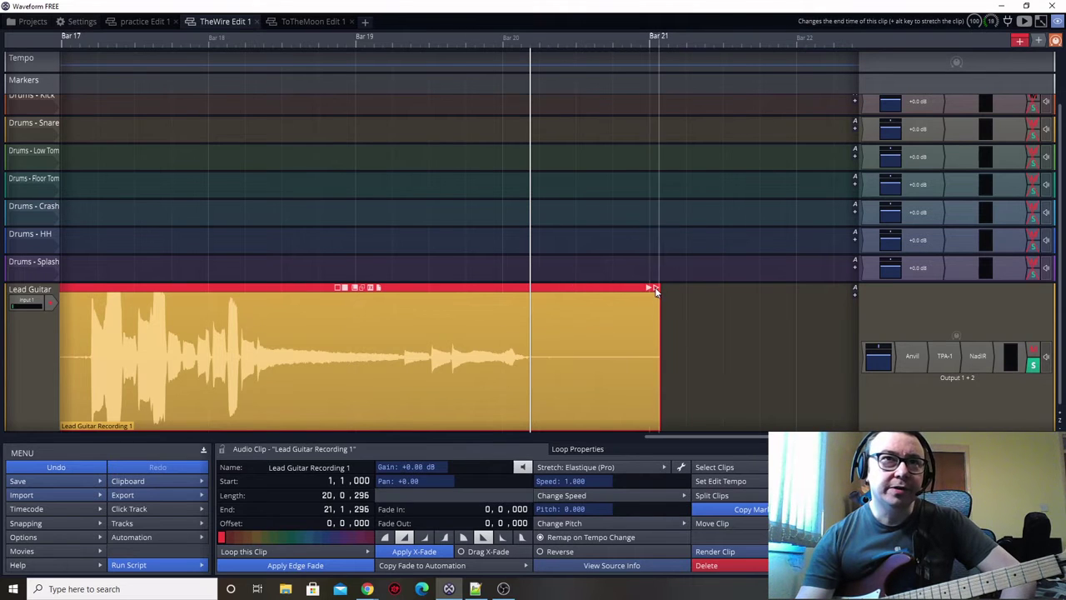
pyautogui.moveTo(656, 290); pyautogui.dragTo(526, 294)
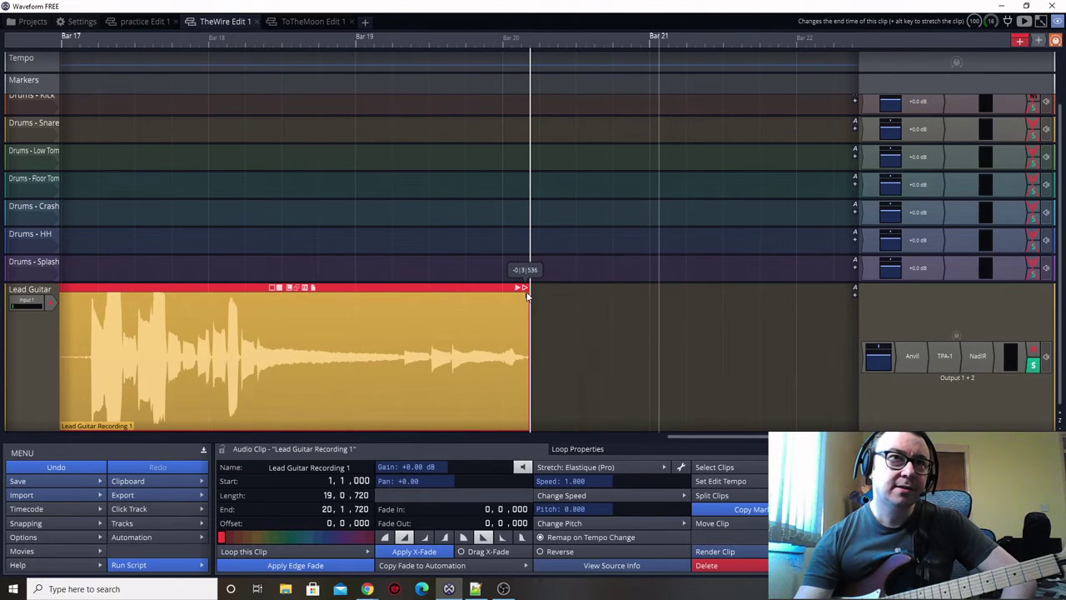
# Trim the silence before the first note so the Lead Guitar clip starts at 2, 4, 720, and move the clip back to bar 1
pyautogui.moveTo(725, 440); pyautogui.dragTo(36, 450)
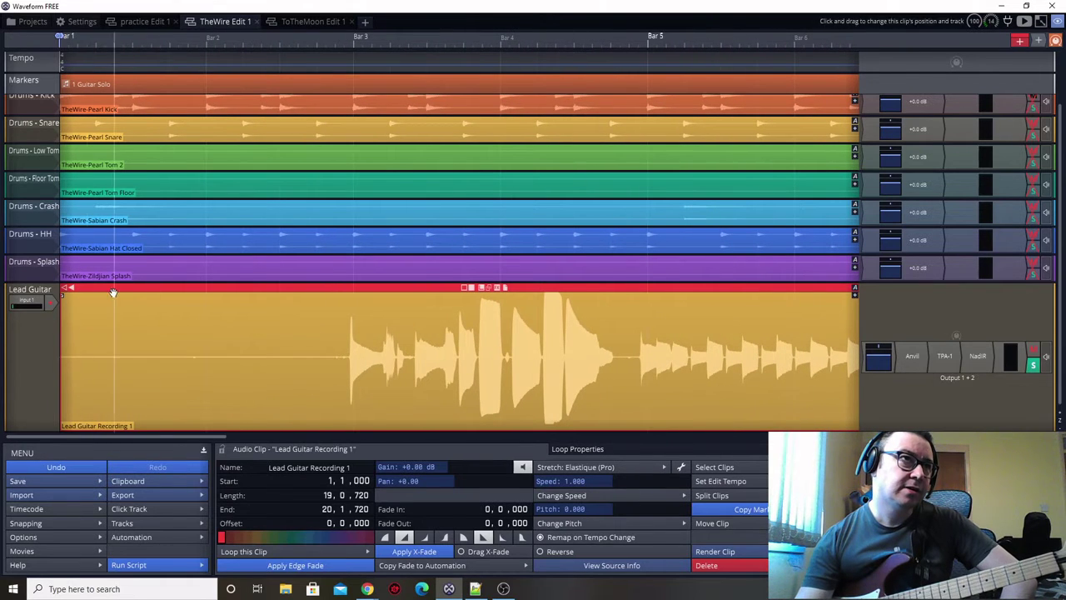
pyautogui.moveTo(63, 291); pyautogui.dragTo(345, 290)
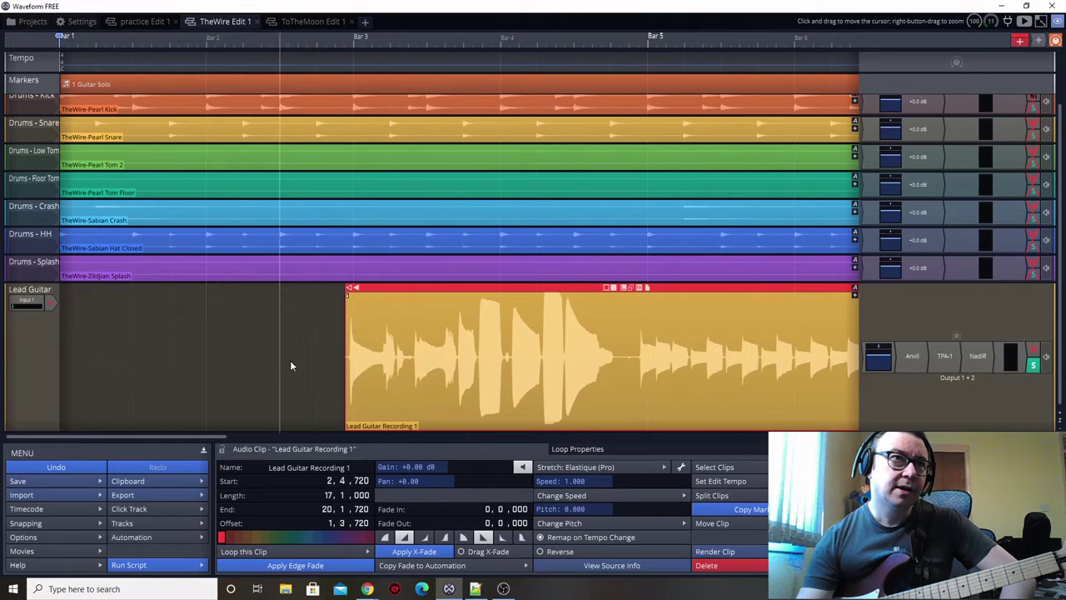
pyautogui.scroll(4, 291, 365)
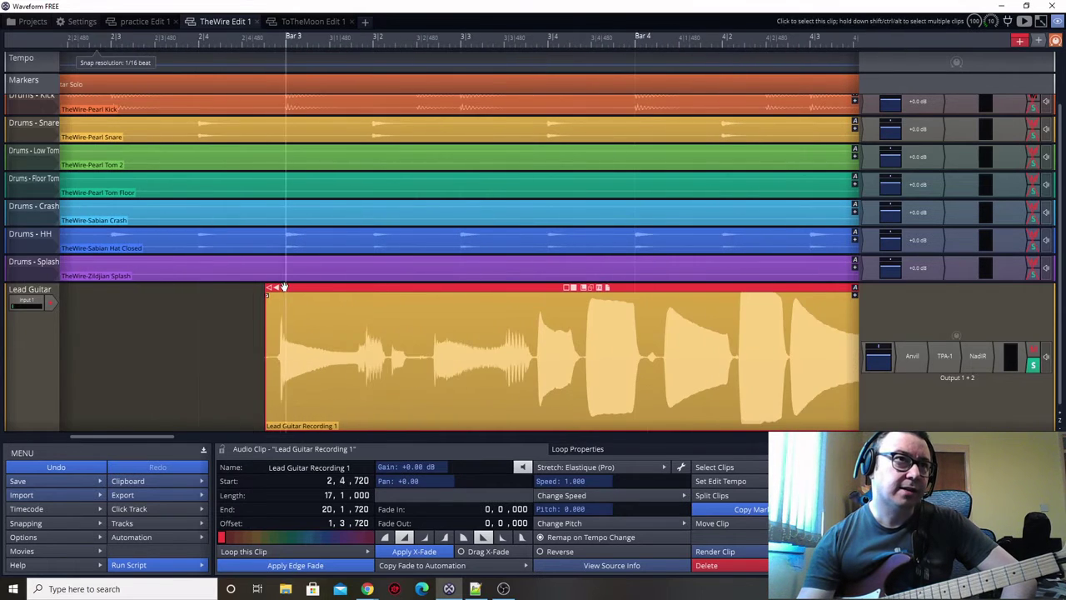
pyautogui.moveTo(268, 288); pyautogui.dragTo(162, 291)
pyautogui.scroll(-3, 245, 369)
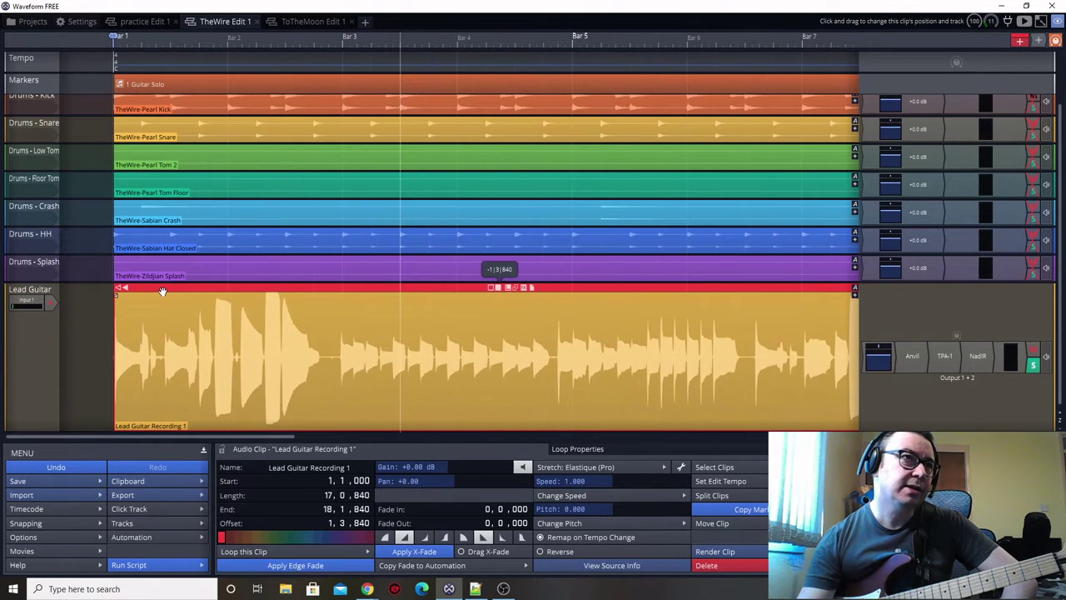
# Time-stretch the end of the Lead Guitar clip in to bar 14 and back out to bar 15
pyautogui.moveTo(176, 433); pyautogui.dragTo(648, 445)
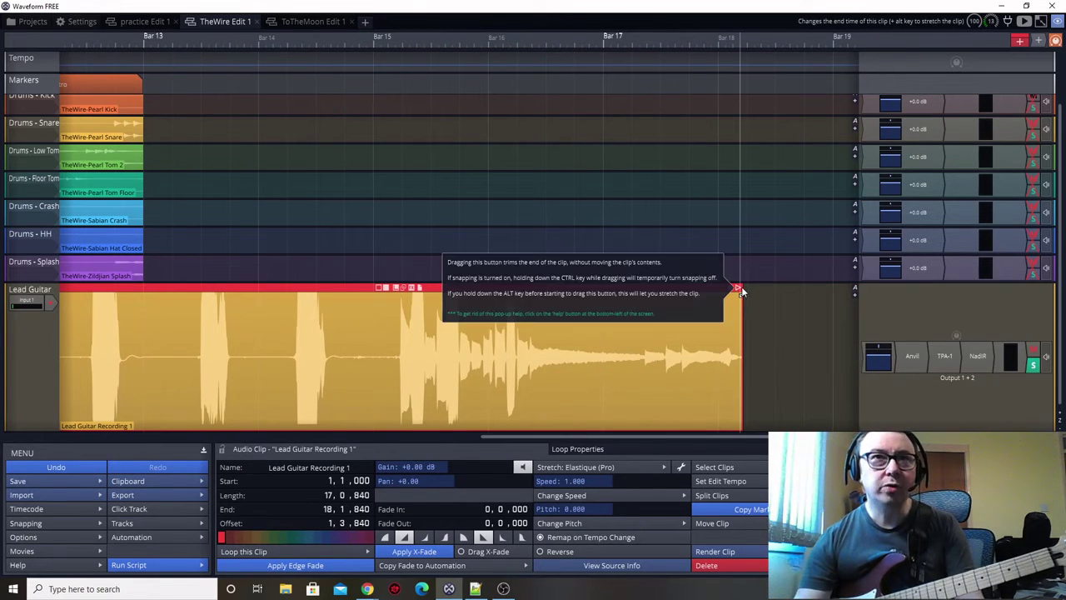
pyautogui.moveTo(737, 289); pyautogui.dragTo(254, 292)
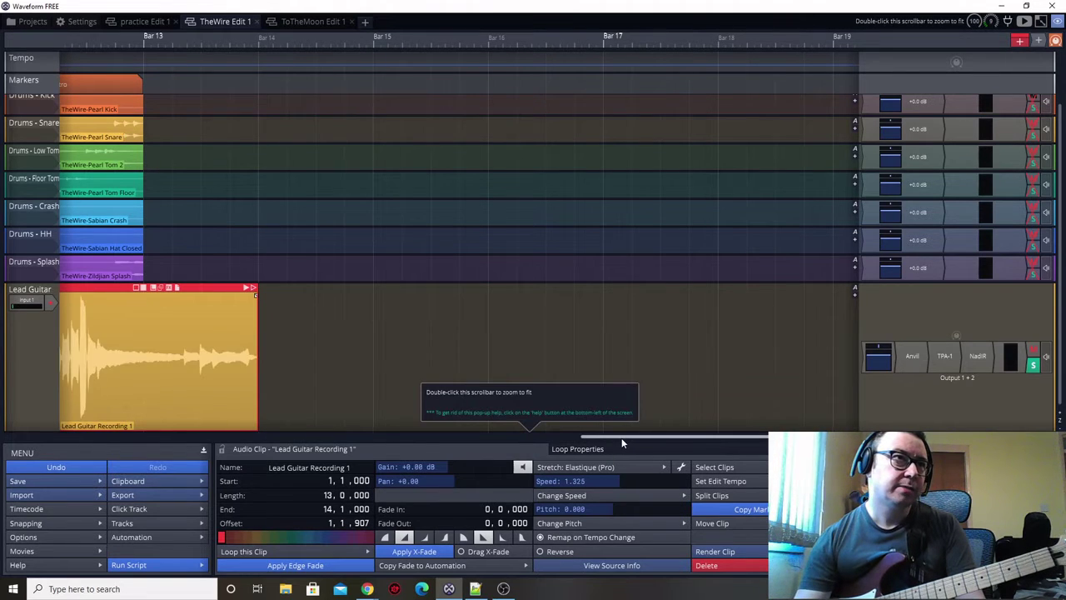
pyautogui.moveTo(622, 438); pyautogui.dragTo(487, 441)
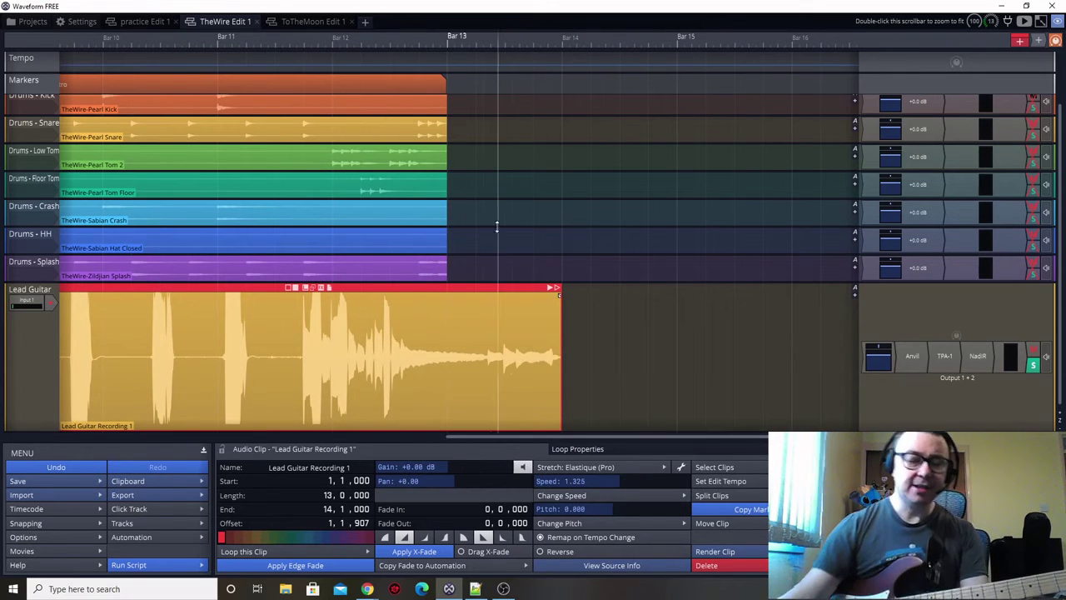
pyautogui.moveTo(558, 287); pyautogui.dragTo(675, 295)
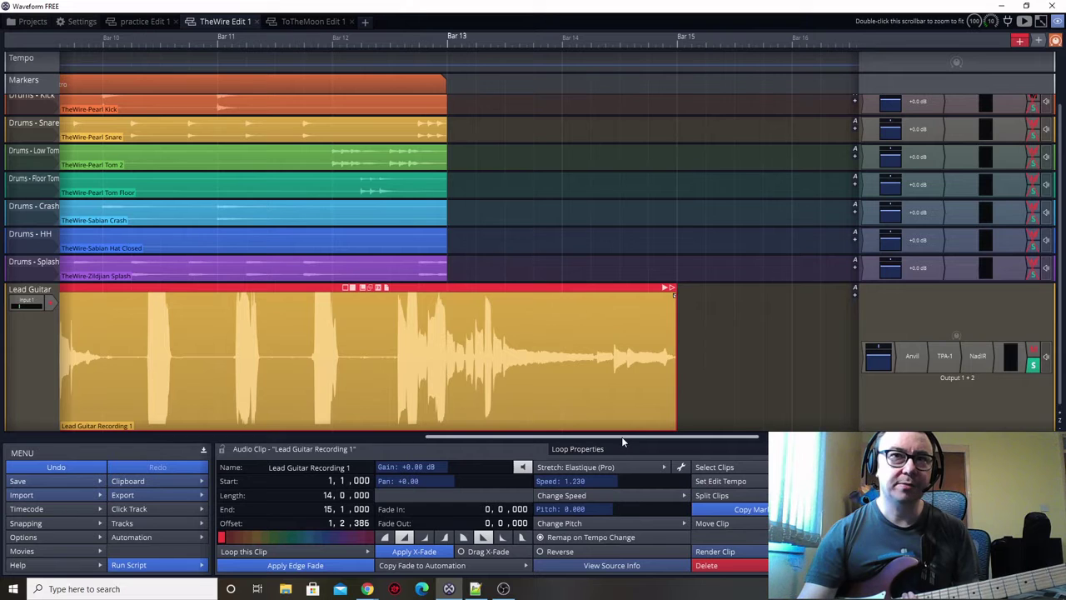
# Play the stretched Lead Guitar clip from bar 1 through to its end at bar 15
pyautogui.moveTo(623, 434); pyautogui.dragTo(178, 467)
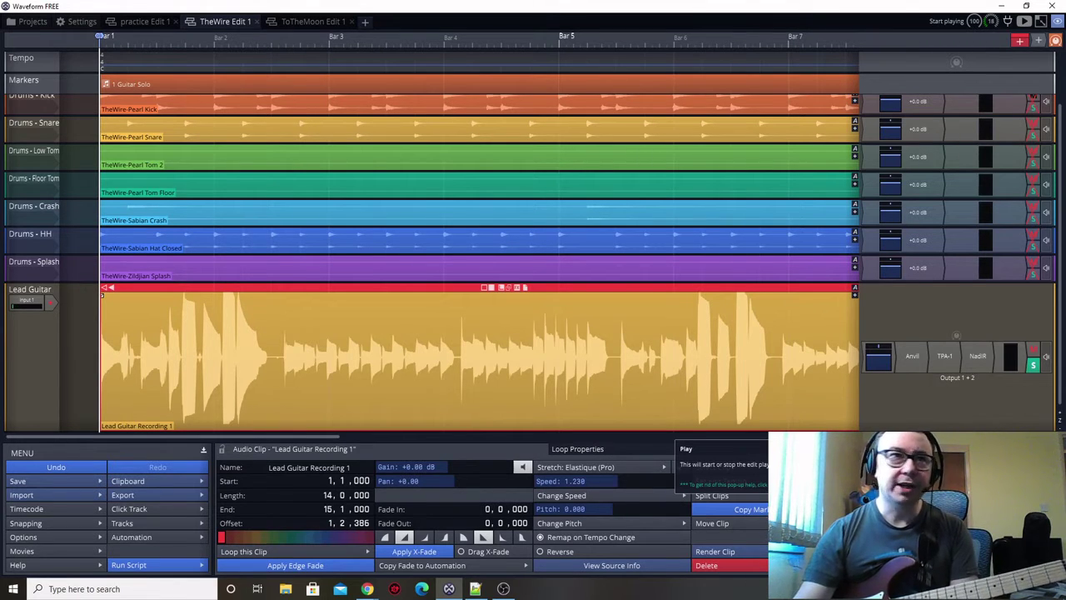
pyautogui.press('space')
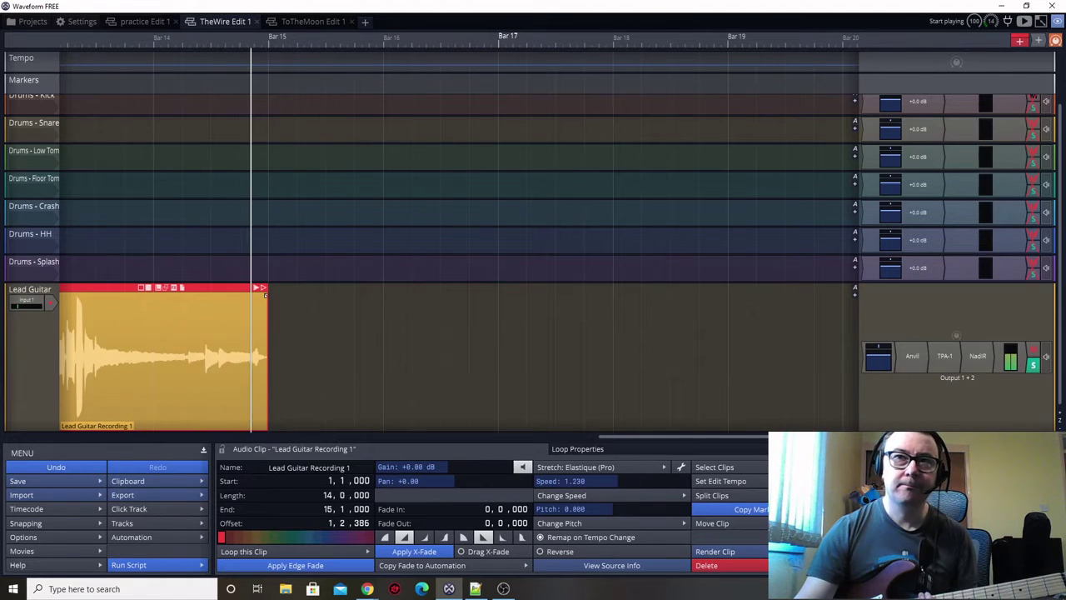
pyautogui.press('space')
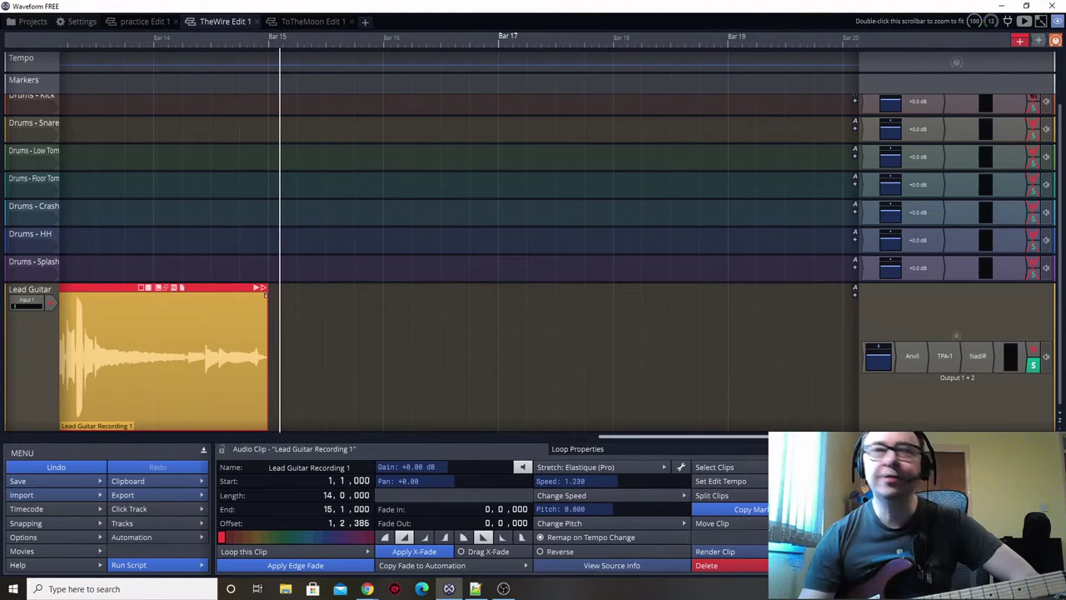
# Split the Lead Guitar clip at the cursor at 10, 2, 540, just before the first outro chord
pyautogui.moveTo(796, 443); pyautogui.dragTo(567, 440)
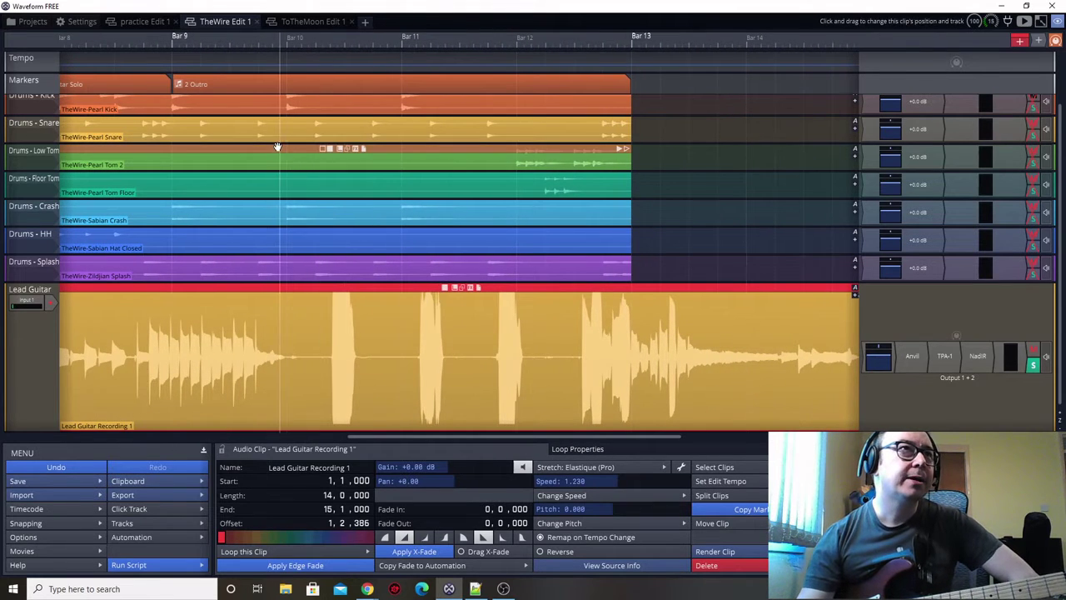
pyautogui.keyDown('shift'); pyautogui.click(176, 131); pyautogui.keyUp('shift')
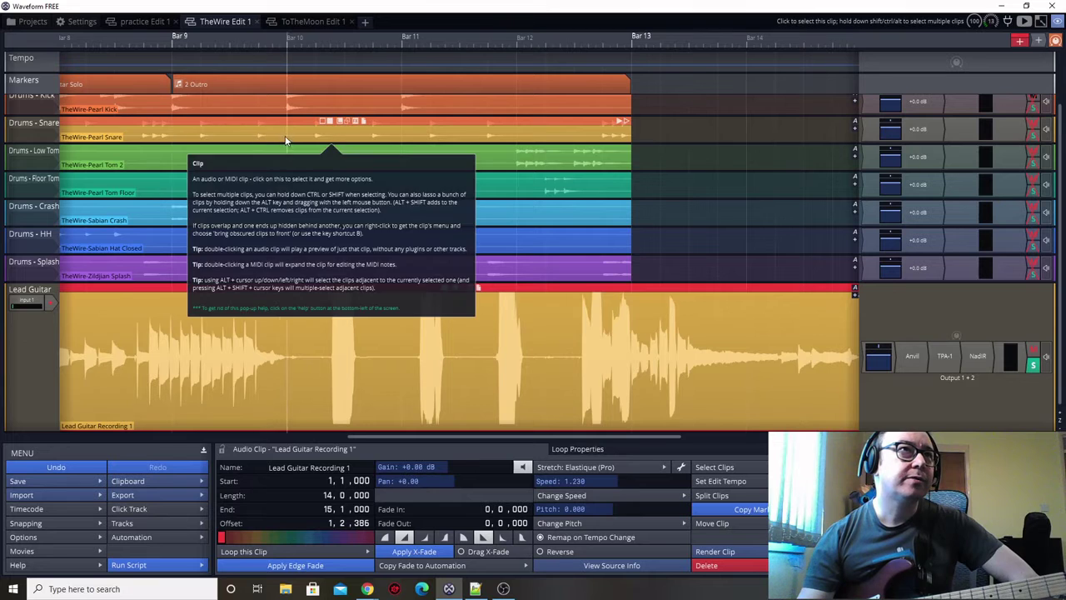
pyautogui.keyDown('shift'); pyautogui.click(401, 157); pyautogui.keyUp('shift')
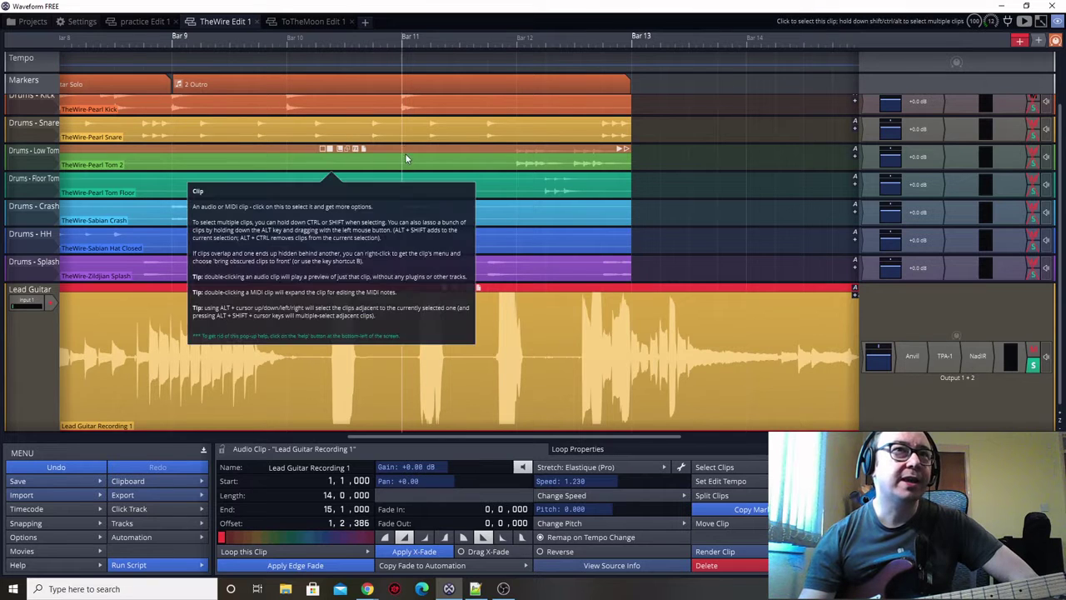
pyautogui.click(349, 321)
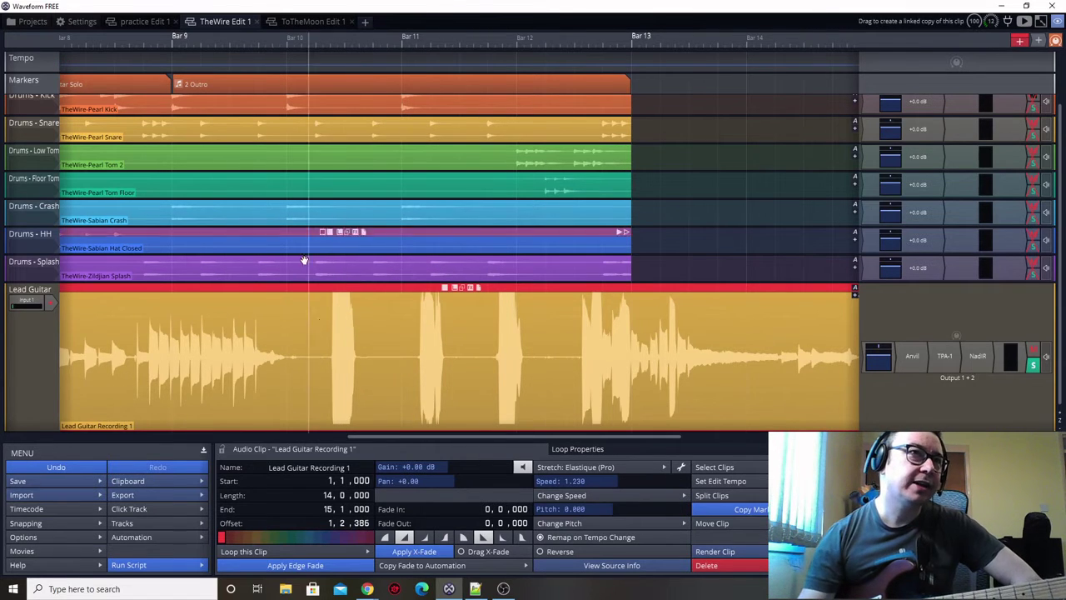
pyautogui.scroll(2, 342, 312)
pyautogui.keyDown('shift'); pyautogui.click(408, 280); pyautogui.keyUp('shift')
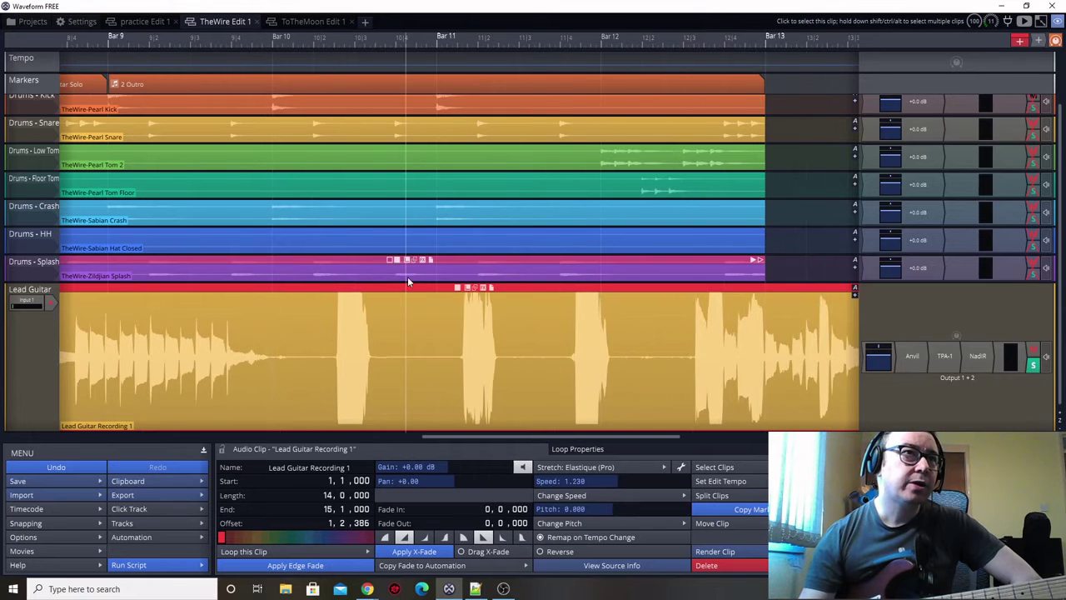
pyautogui.scroll(2, 320, 314)
pyautogui.click(349, 354)
pyautogui.scroll(2, 347, 354)
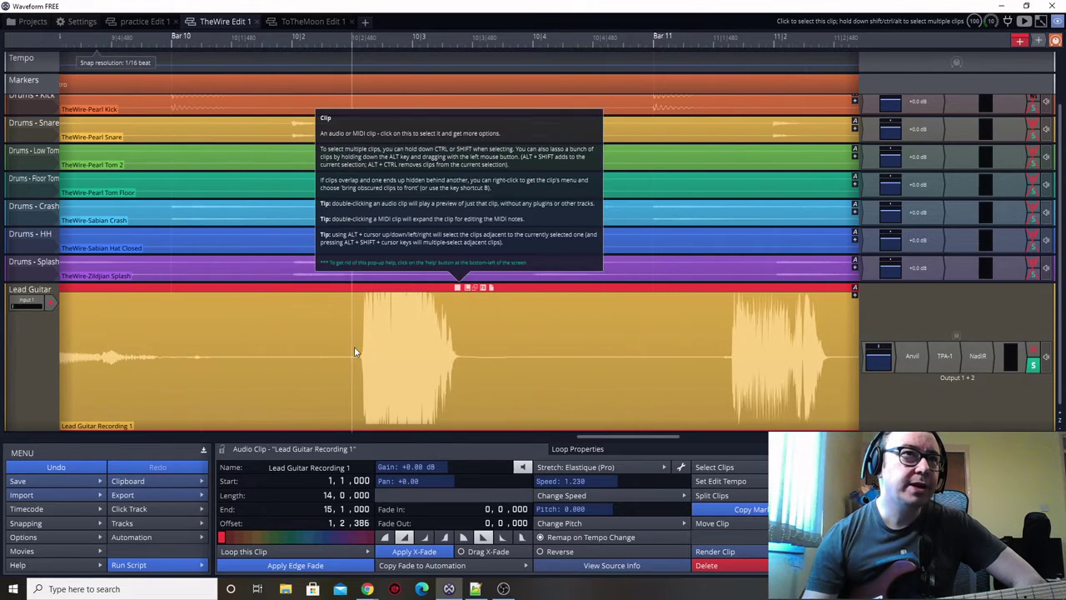
pyautogui.click(359, 343)
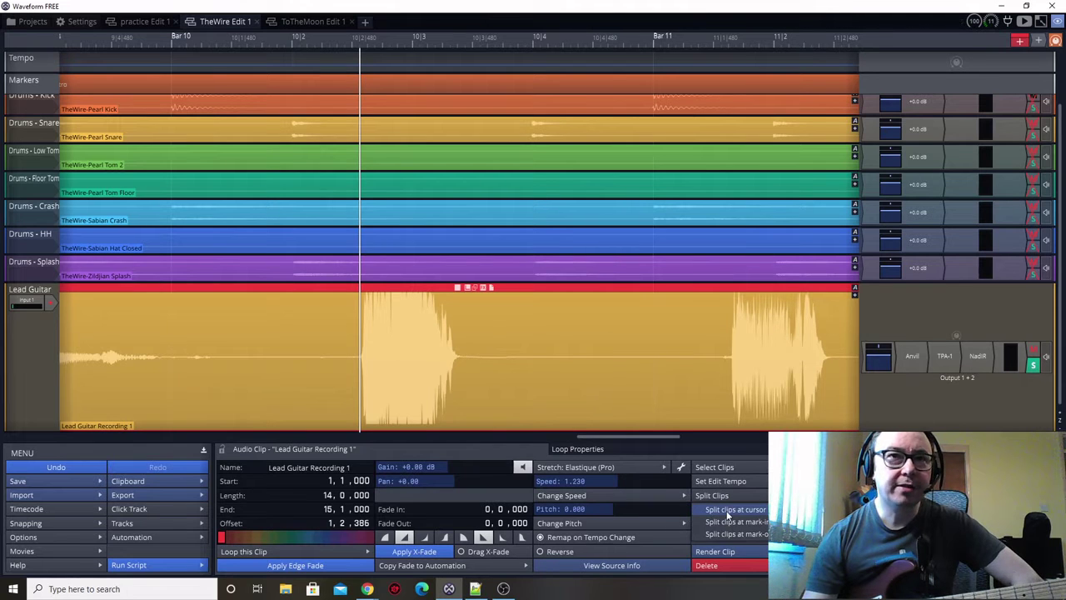
pyautogui.click(727, 510)
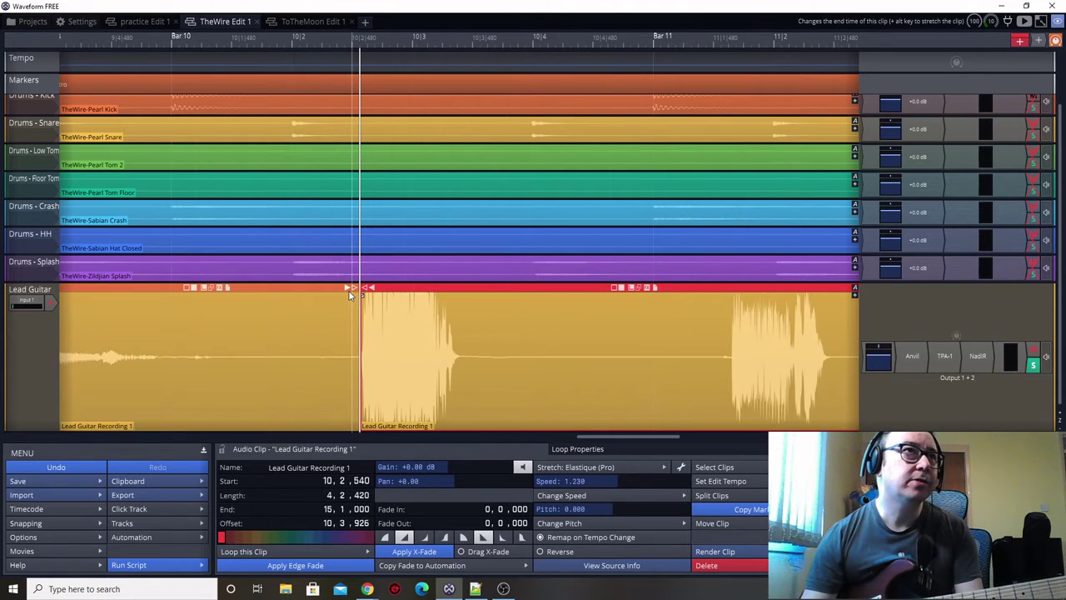
# Time-stretch the end of the solo clip back to bar 9 and the start of the outro chords clip to bar 9
pyautogui.scroll(-4, 350, 295)
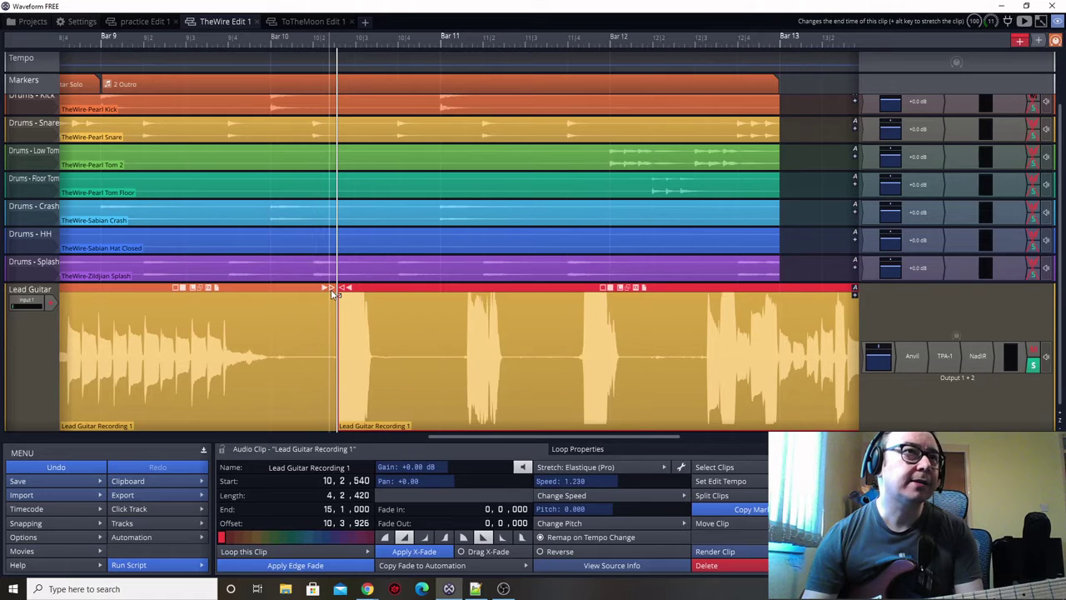
pyautogui.moveTo(332, 291); pyautogui.dragTo(105, 287)
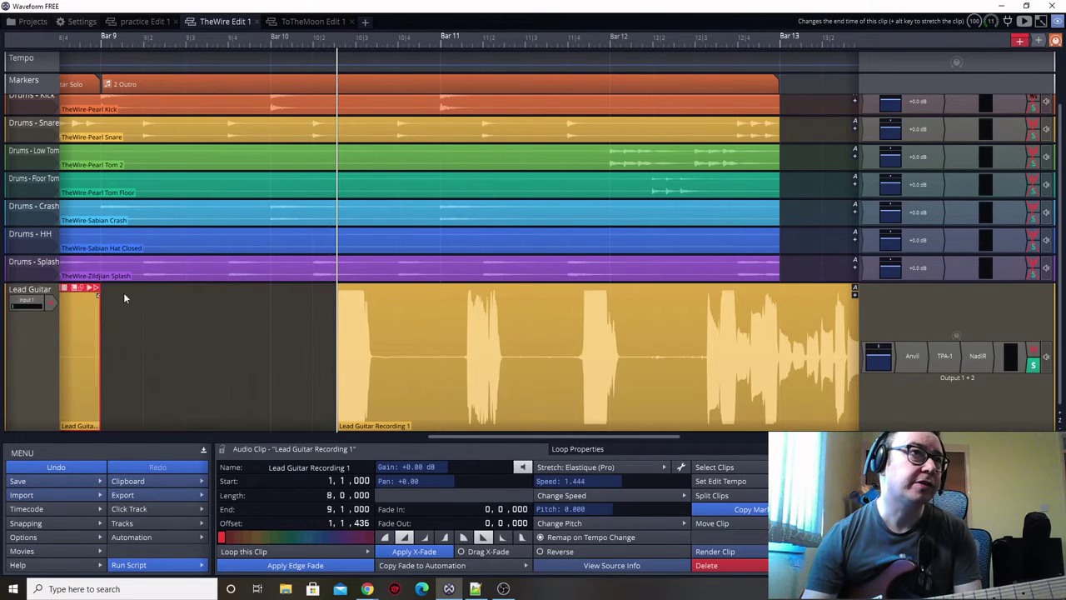
pyautogui.click(340, 292)
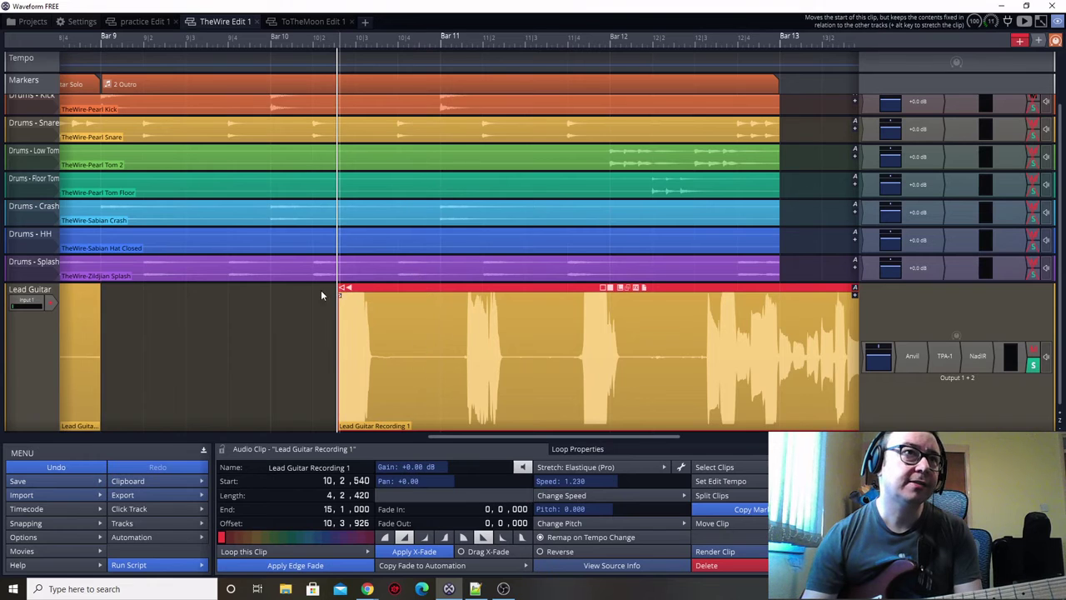
pyautogui.moveTo(340, 288); pyautogui.dragTo(101, 290)
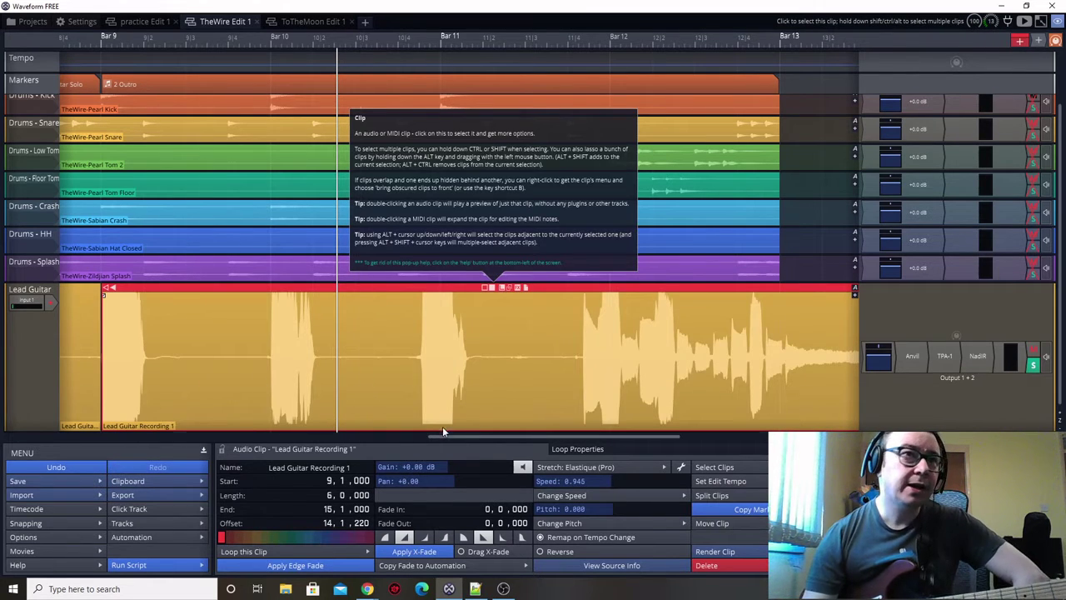
# Split the Lead Guitar outro clip at 9, 2, 120, just after the first chord ends
pyautogui.moveTo(442, 433); pyautogui.dragTo(451, 348)
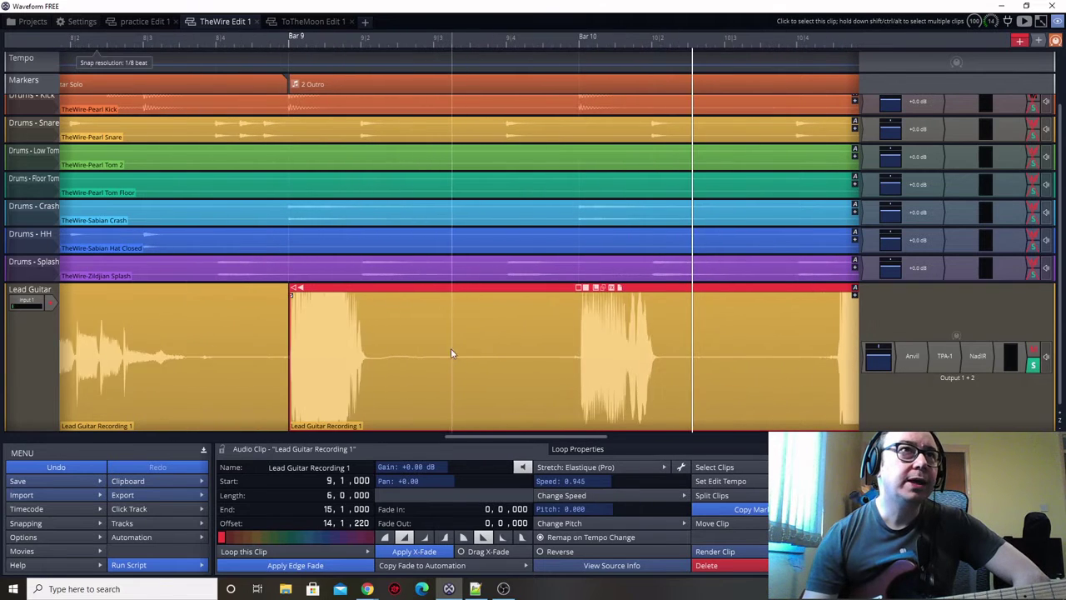
pyautogui.scroll(3, 451, 349)
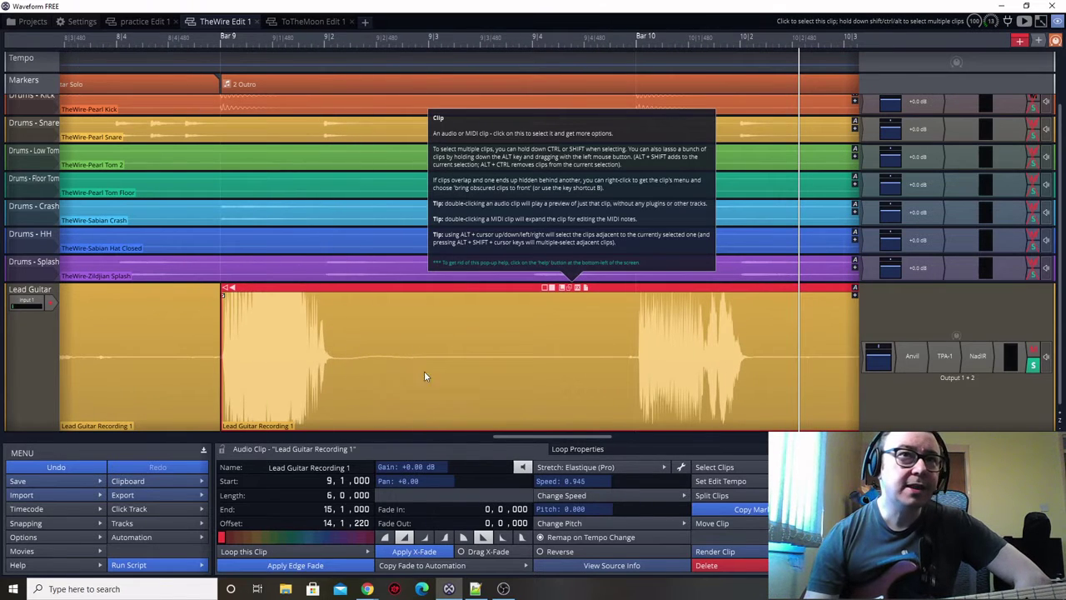
pyautogui.click(335, 333)
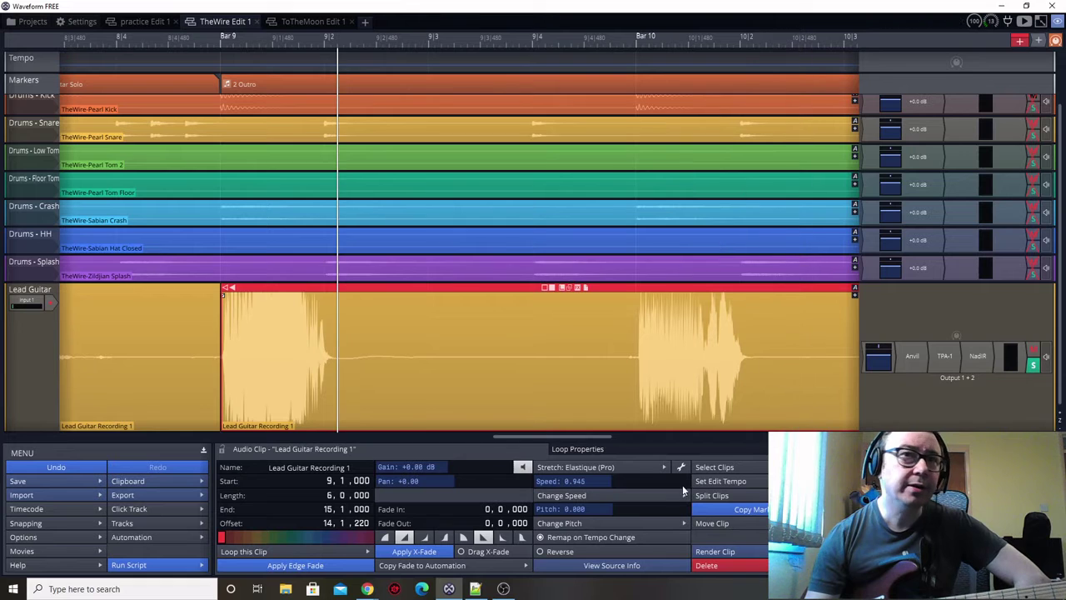
pyautogui.click(708, 495)
pyautogui.click(716, 510)
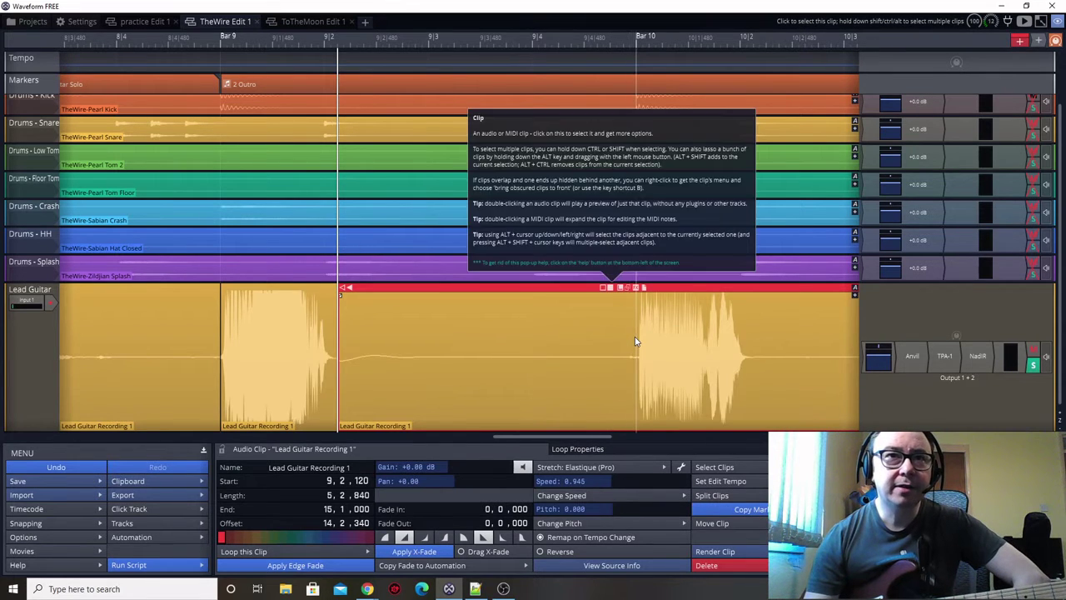
# Split the Lead Guitar clip at 10, 1, 015, just before the second outro chord
pyautogui.click(637, 342)
pyautogui.scroll(3, 604, 322)
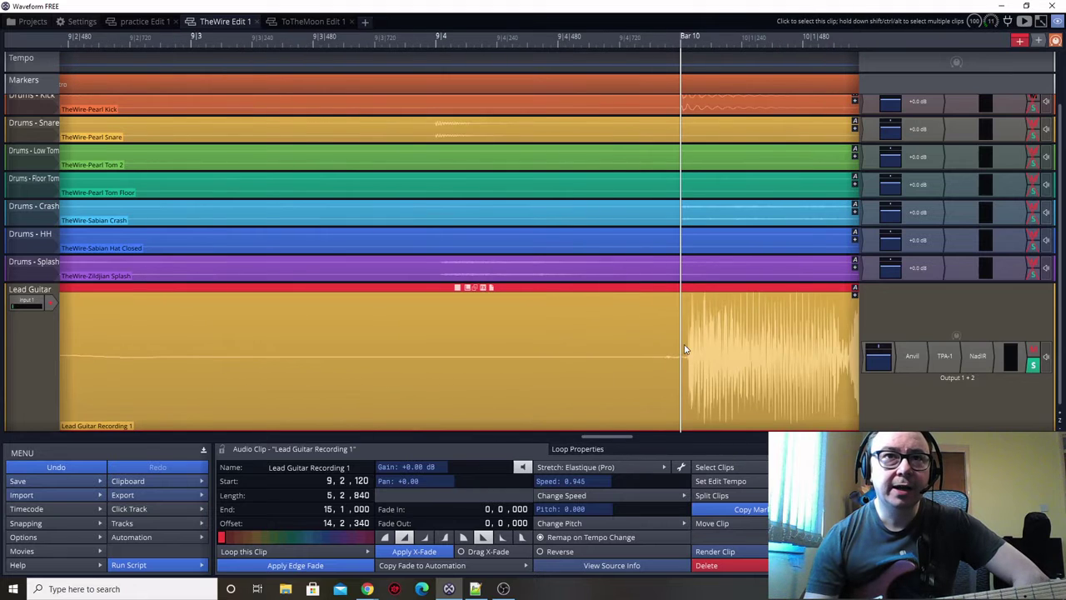
pyautogui.scroll(3, 683, 350)
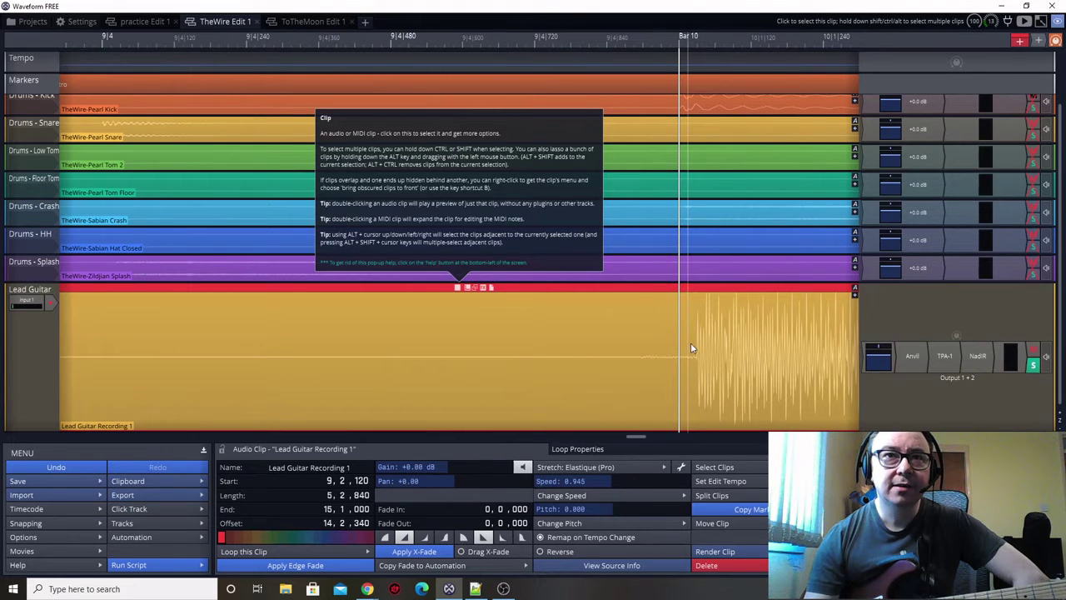
pyautogui.click(689, 342)
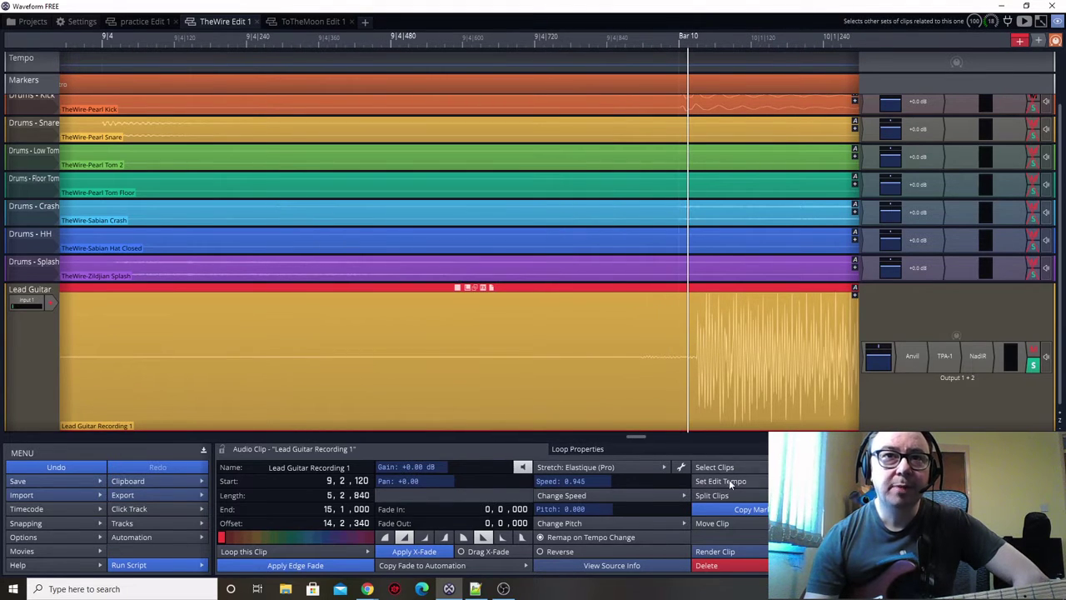
pyautogui.click(727, 511)
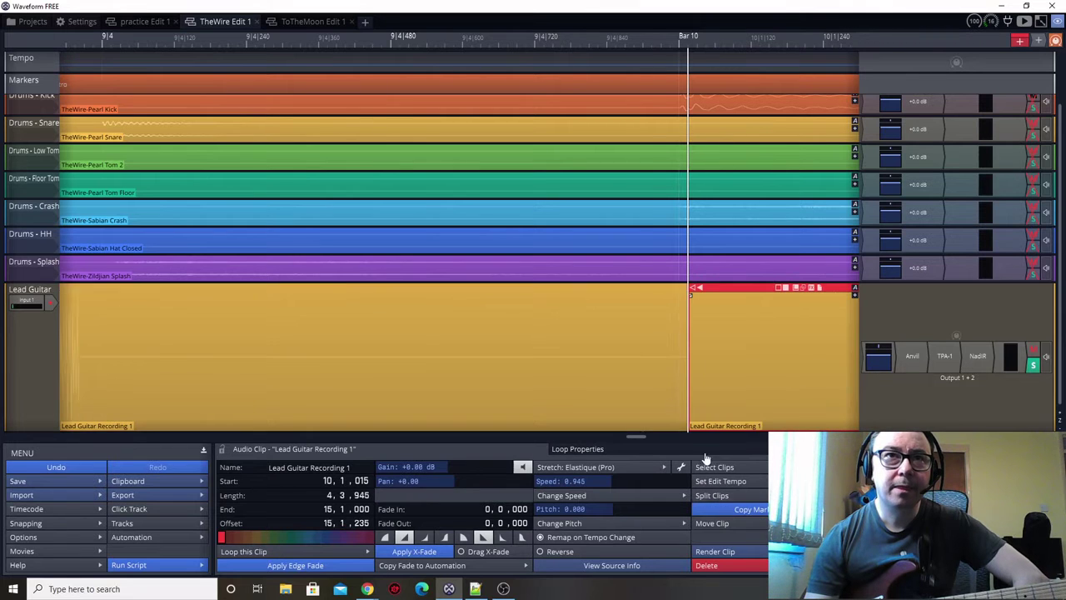
# Delete the silent Lead Guitar piece between the first and second outro chords
pyautogui.click(548, 353)
pyautogui.scroll(-3, 533, 358)
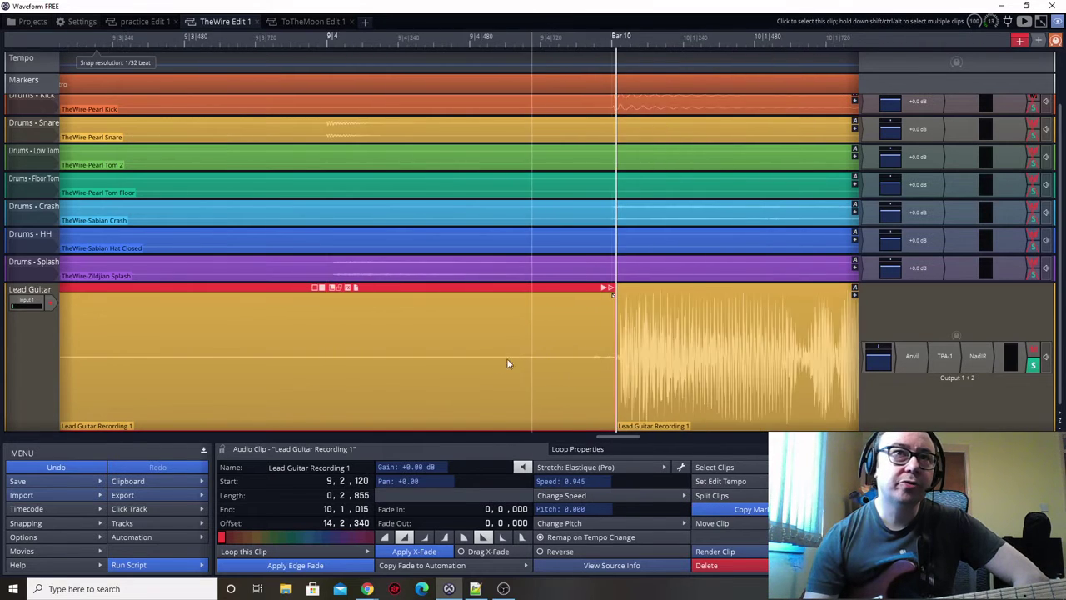
pyautogui.press('Delete')
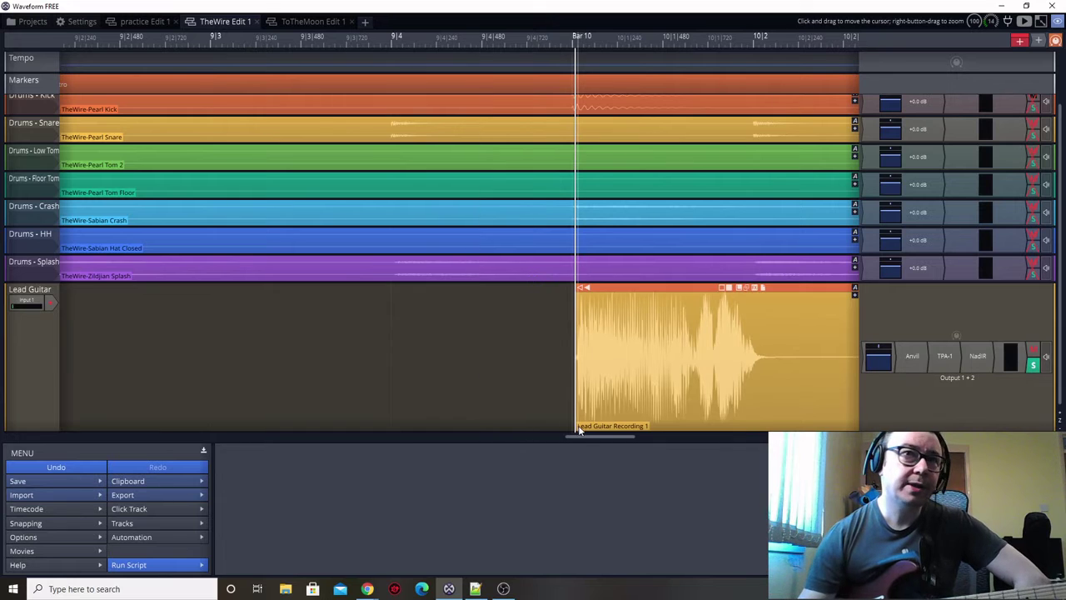
# Time-stretch the end of the first outro chord clip to 9, 2, 000 and play it back from around bar 9
pyautogui.moveTo(569, 437); pyautogui.dragTo(517, 433)
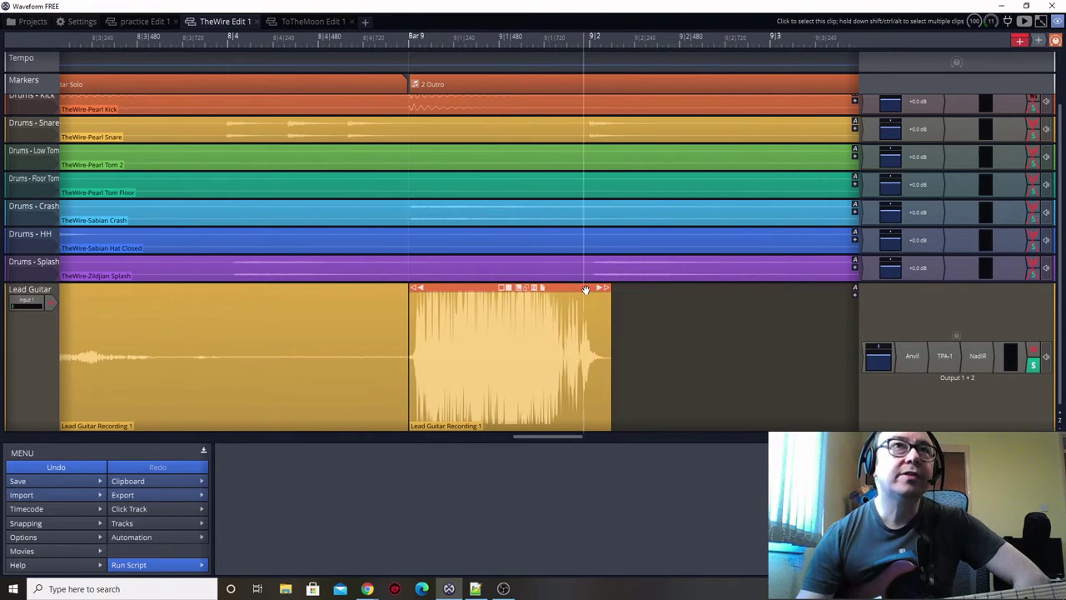
pyautogui.click(606, 318)
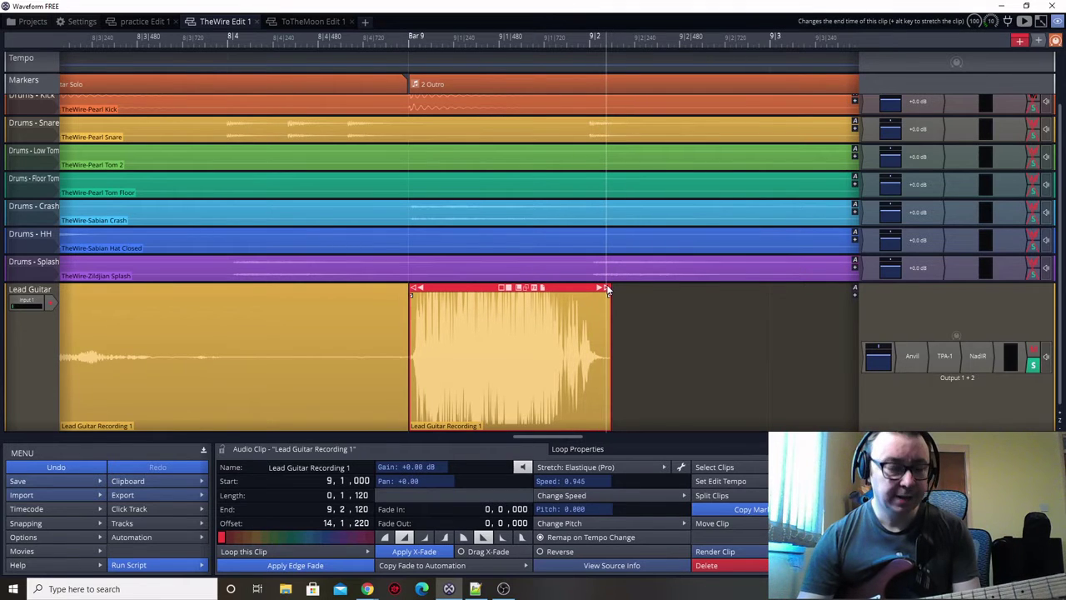
pyautogui.moveTo(597, 289); pyautogui.dragTo(587, 288)
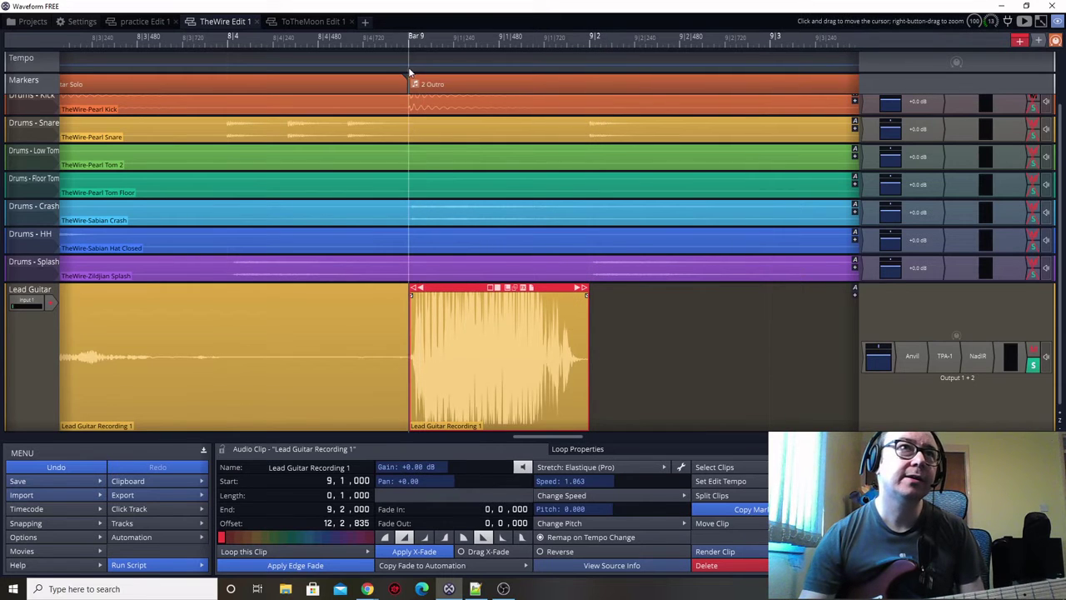
pyautogui.press('space')
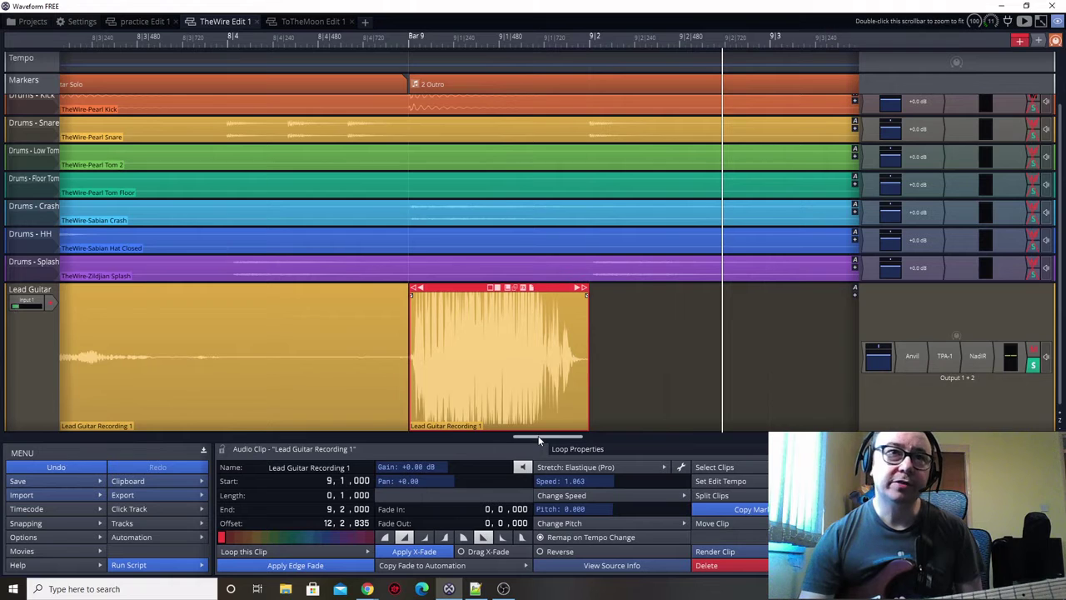
# Time-stretch the start of the second outro chord clip to bar 10
pyautogui.moveTo(539, 440); pyautogui.dragTo(606, 432)
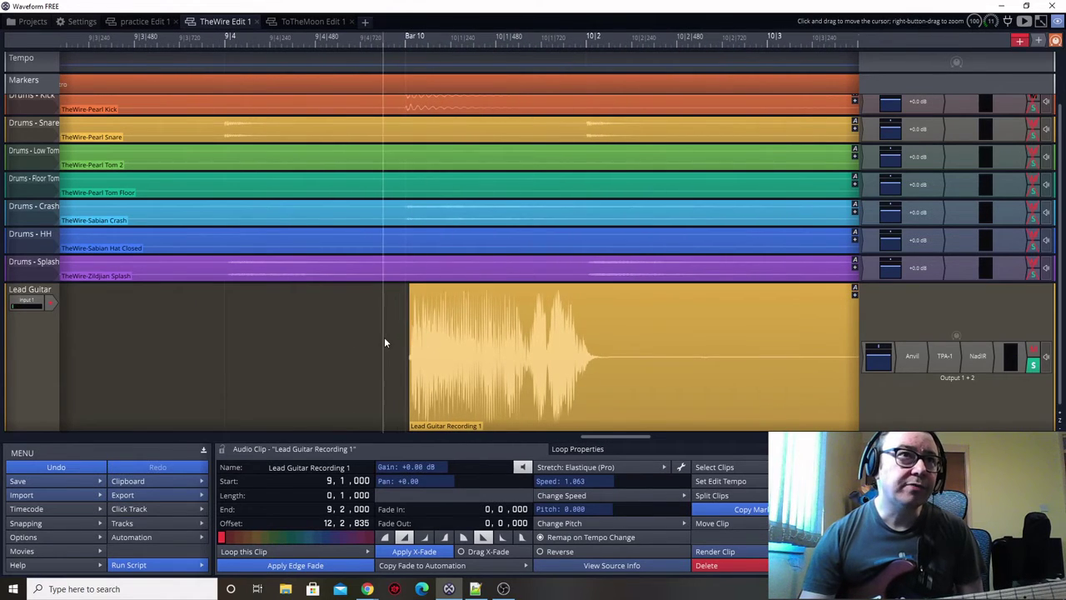
pyautogui.click(437, 300)
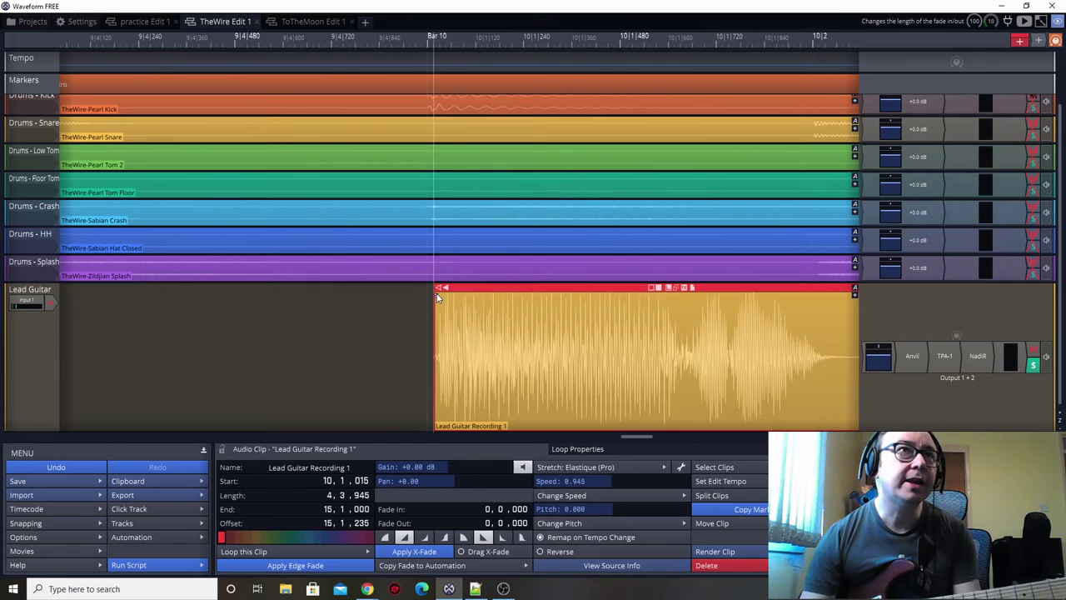
pyautogui.moveTo(440, 290); pyautogui.dragTo(432, 292)
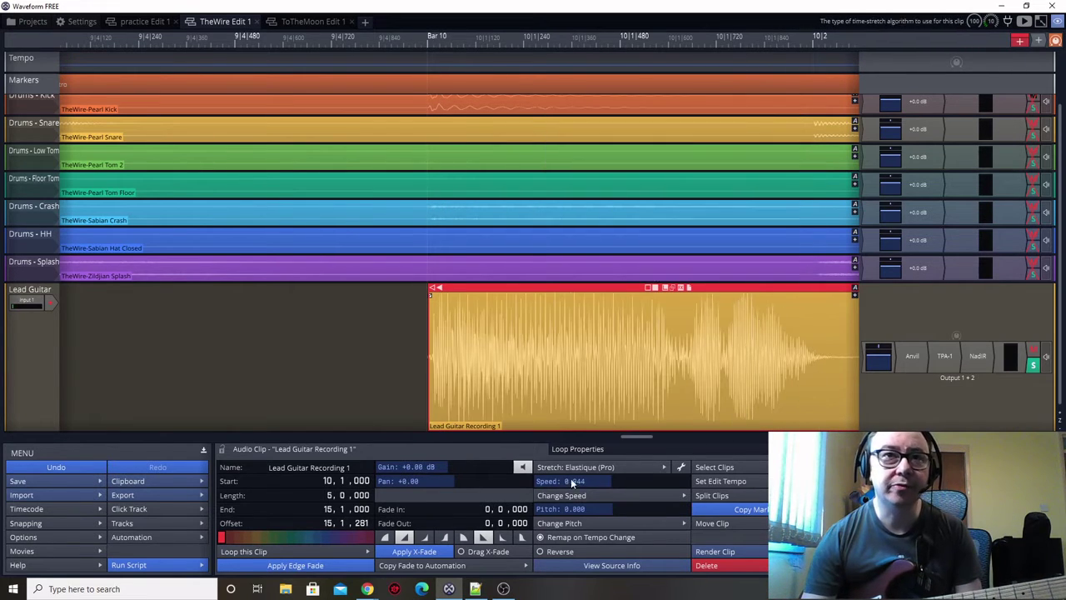
# Split the Lead Guitar clip at 10, 2, 075, just after the second outro chord ends
pyautogui.moveTo(651, 442); pyautogui.dragTo(659, 440)
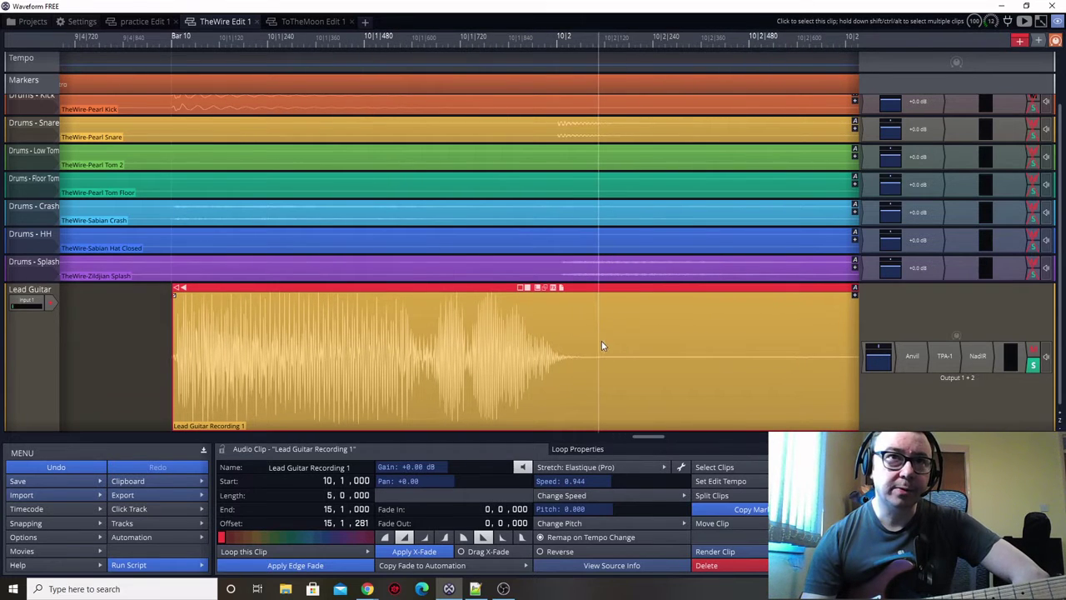
pyautogui.moveTo(600, 348)
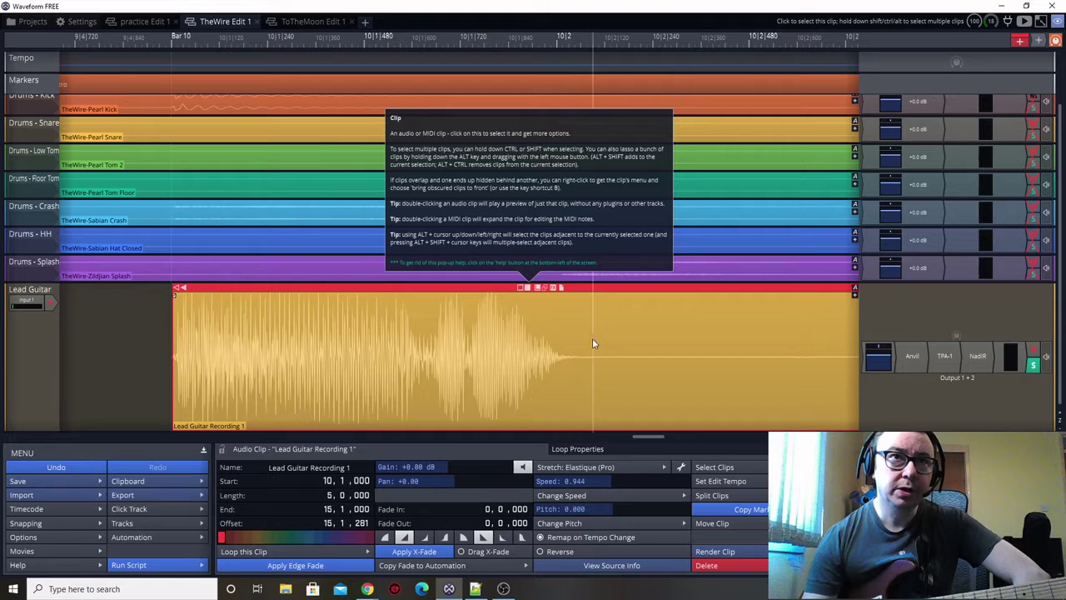
pyautogui.click(714, 495)
pyautogui.click(725, 504)
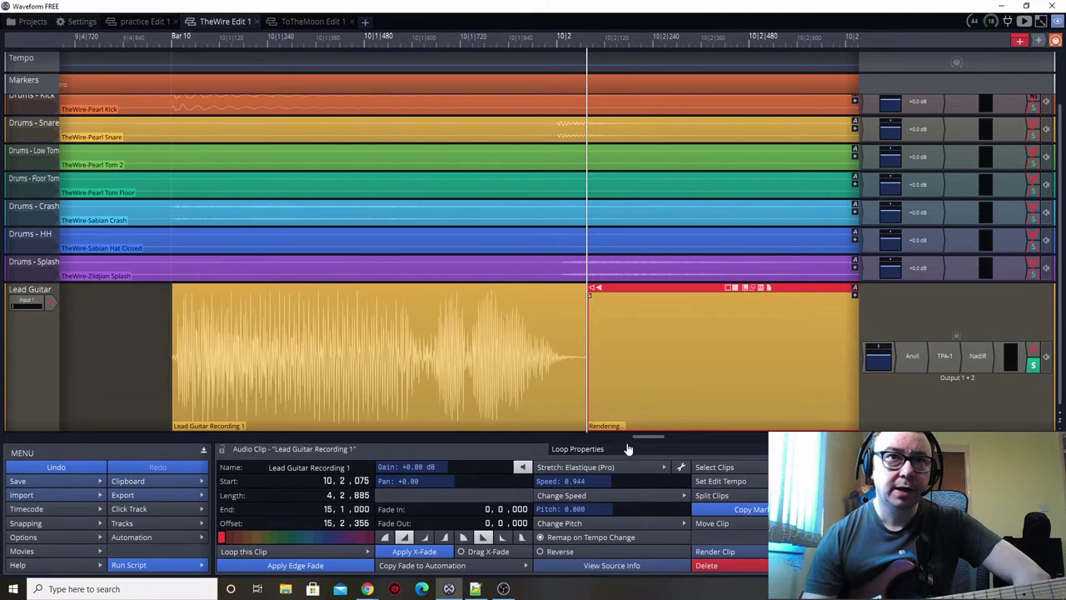
# Split the Lead Guitar clip at 10, 4, 525 before the third outro chord and delete the silent piece preceding it
pyautogui.moveTo(639, 436); pyautogui.dragTo(689, 439)
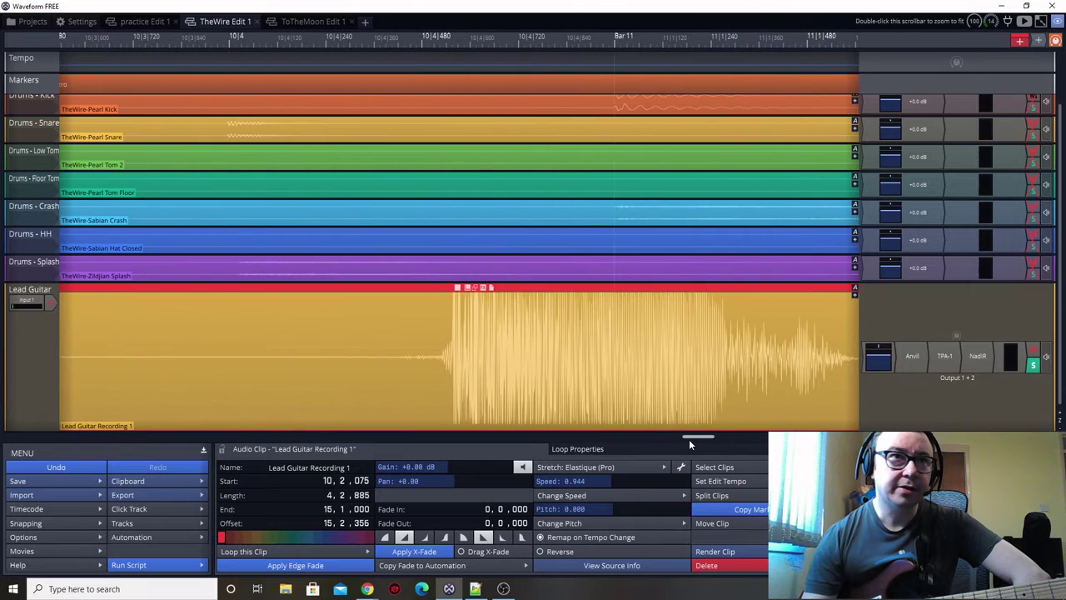
pyautogui.click(439, 326)
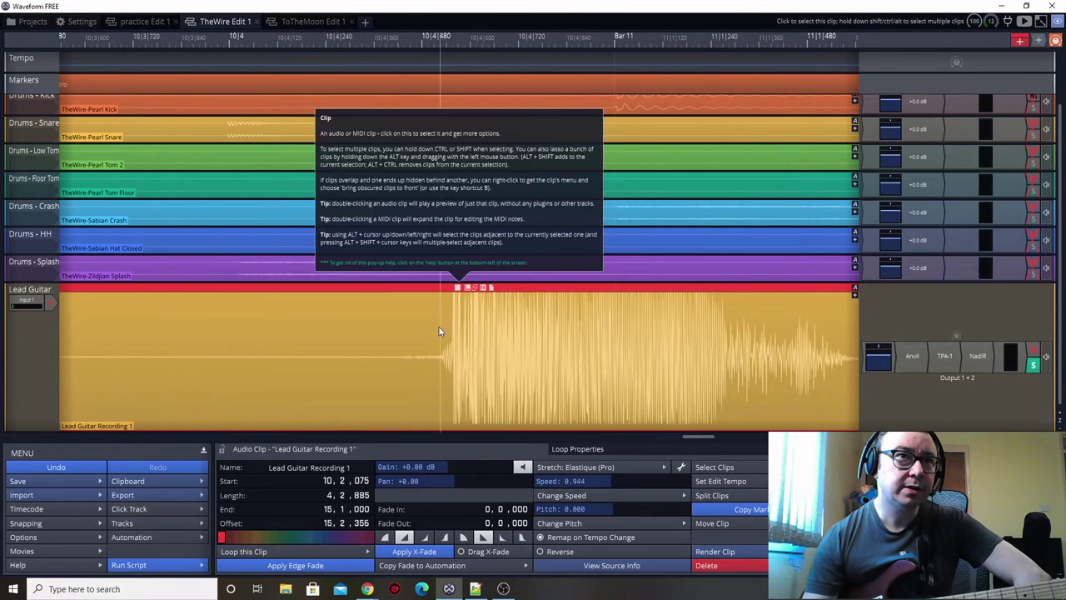
pyautogui.click(744, 495)
pyautogui.click(745, 509)
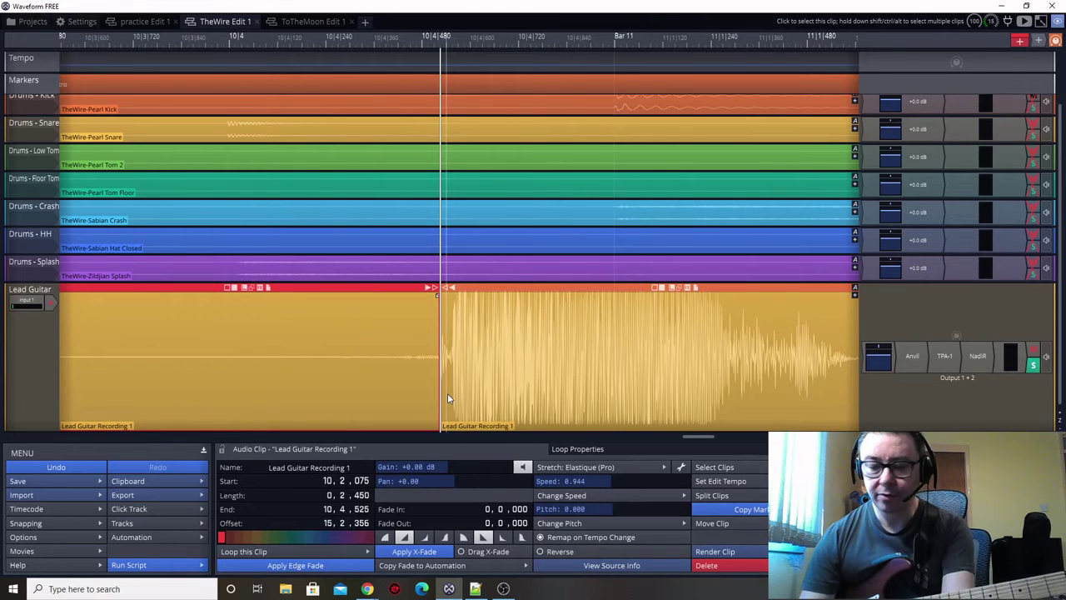
pyautogui.press('Delete')
# Time-stretch the end of the second outro chord clip to 10, 2, 000 and play it back from just before bar 10
pyautogui.moveTo(693, 438); pyautogui.dragTo(642, 460)
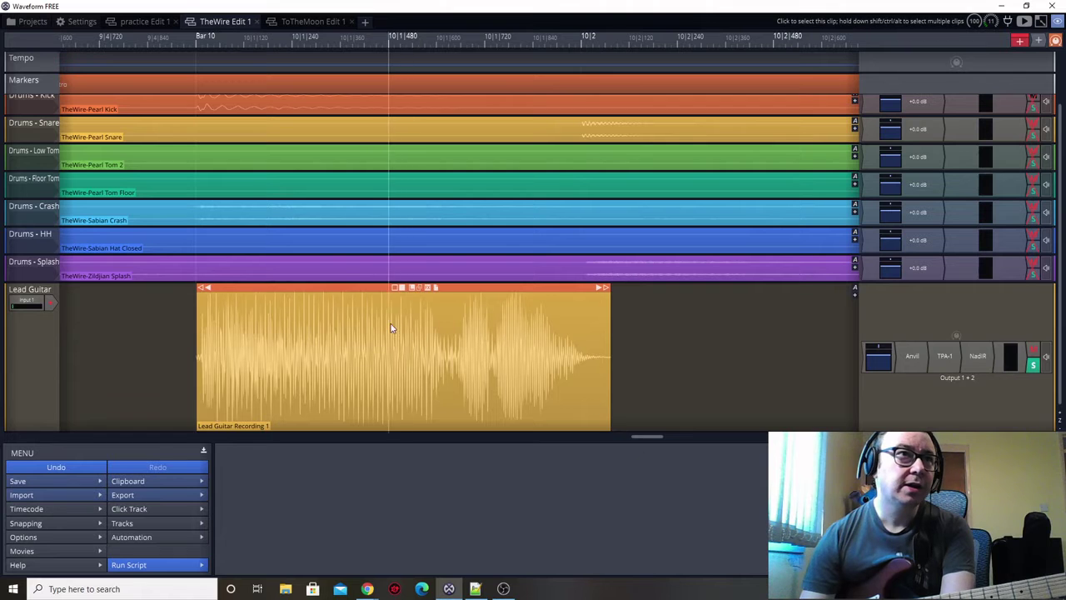
pyautogui.click(354, 302)
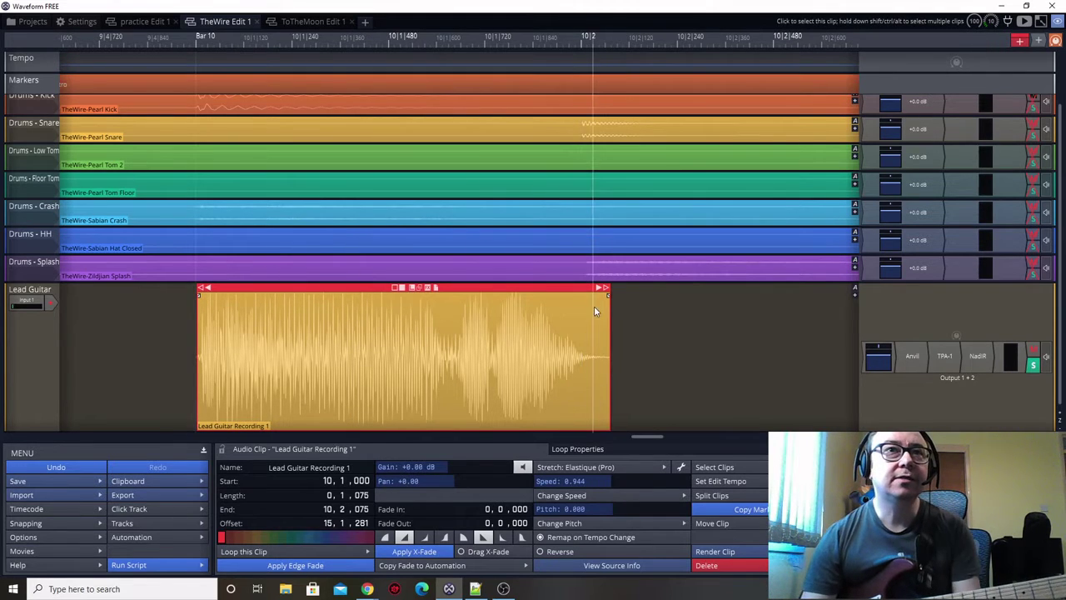
pyautogui.moveTo(604, 292); pyautogui.dragTo(580, 292)
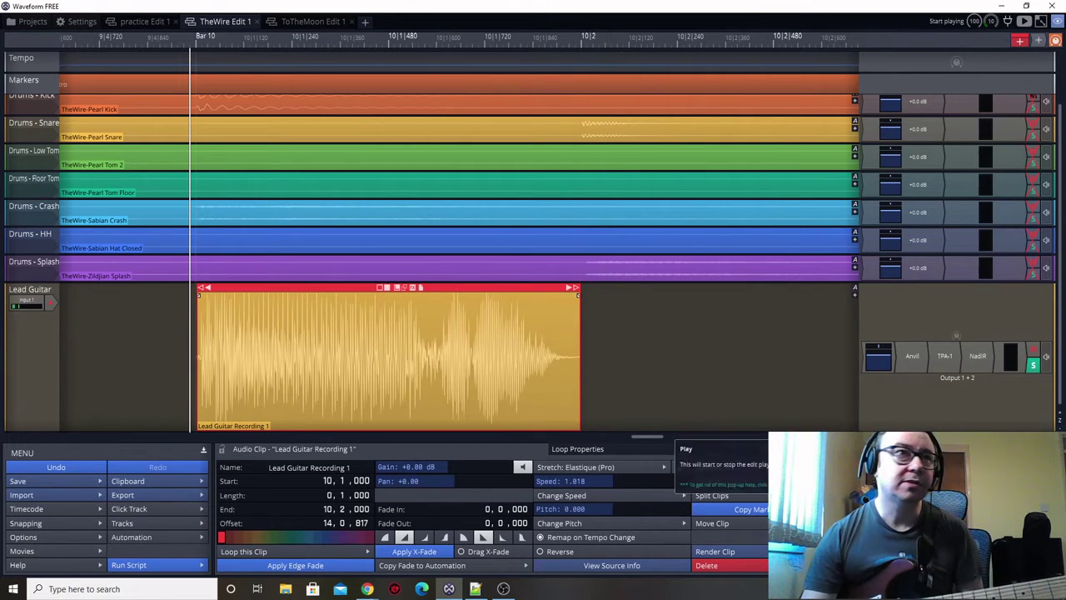
pyautogui.press('space')
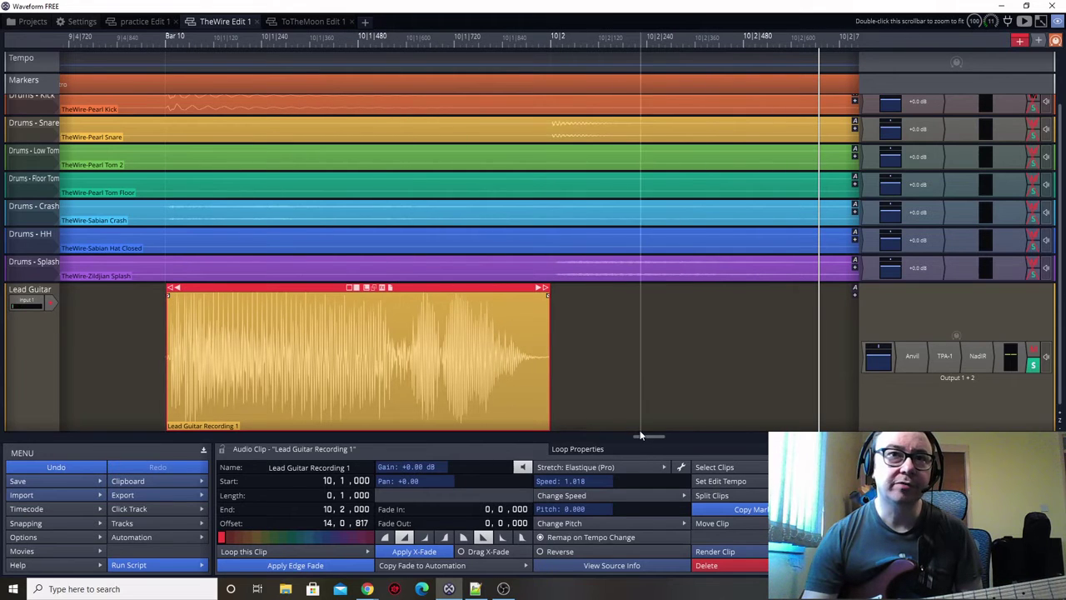
# Split the Lead Guitar clip at 11, 1, 530, just after the third outro chord ends
pyautogui.moveTo(641, 435); pyautogui.dragTo(690, 443)
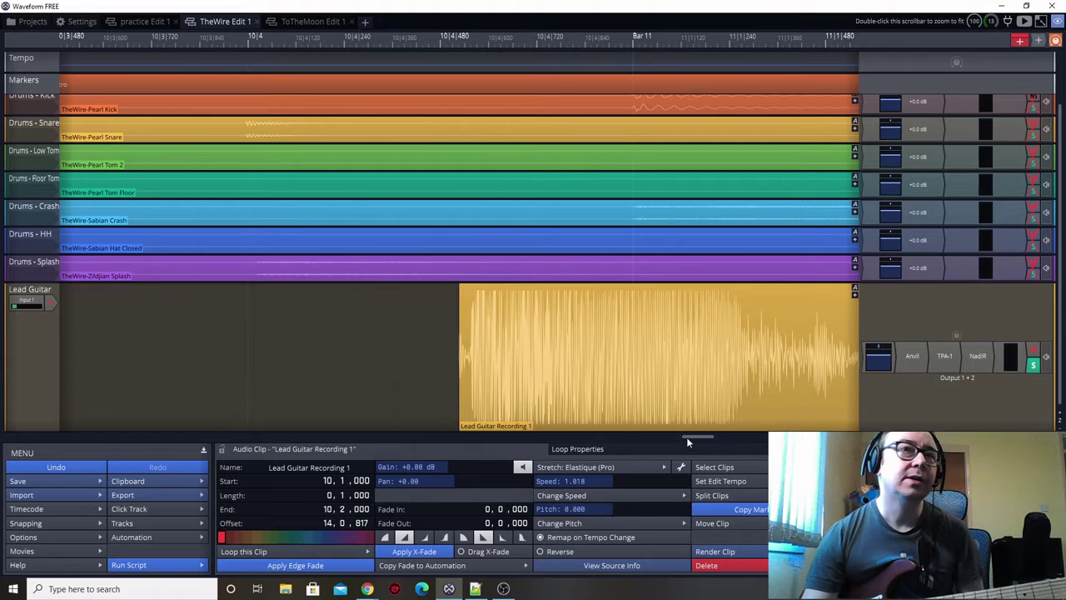
pyautogui.scroll(-1, 599, 294)
pyautogui.scroll(-2, 604, 297)
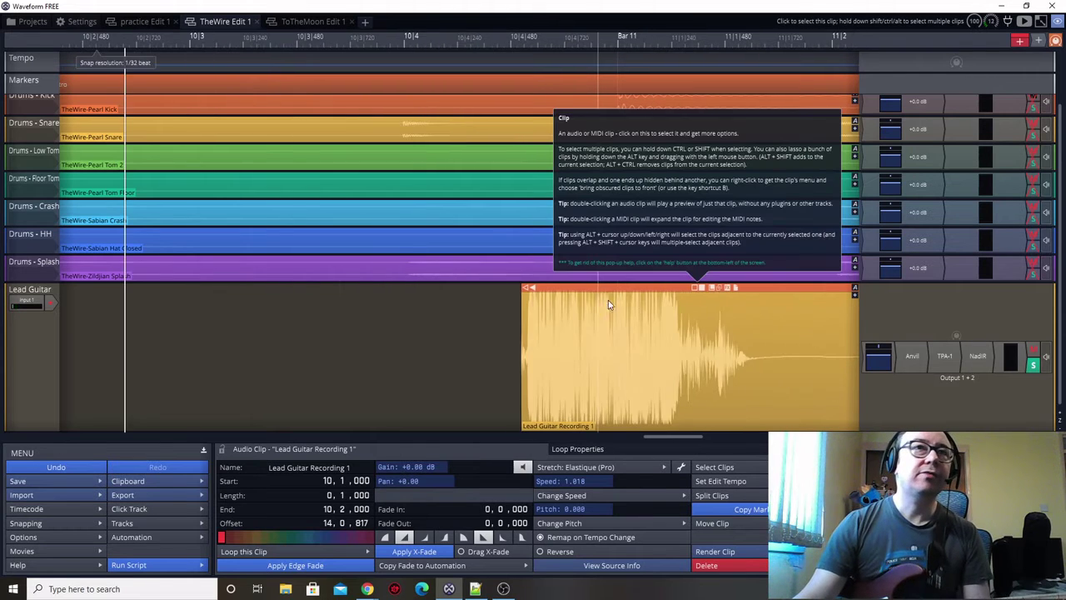
pyautogui.scroll(-1, 750, 358)
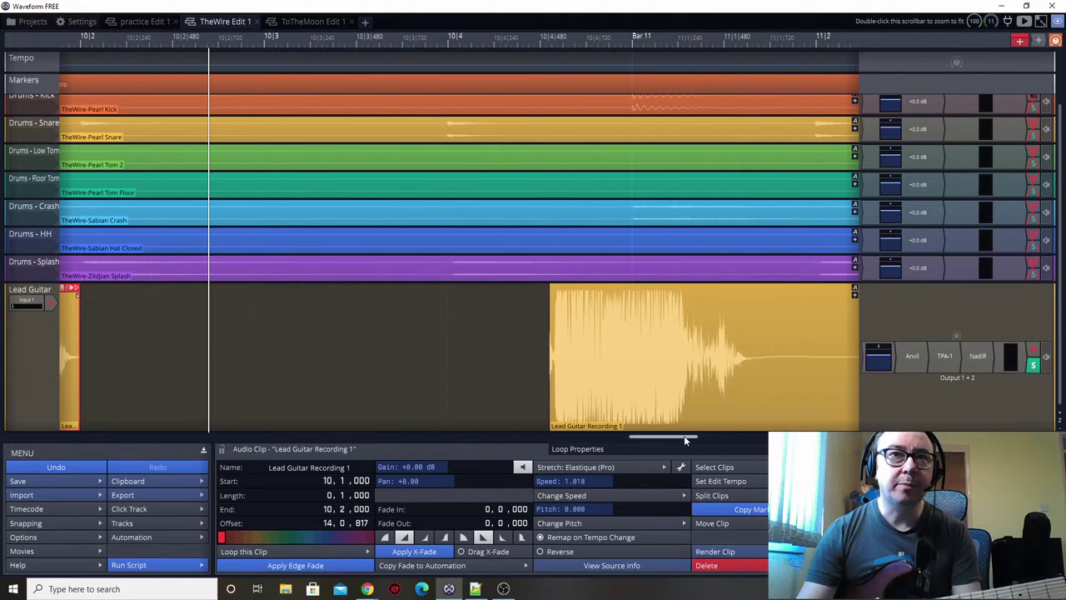
pyautogui.moveTo(684, 435); pyautogui.dragTo(708, 439)
pyautogui.click(467, 340)
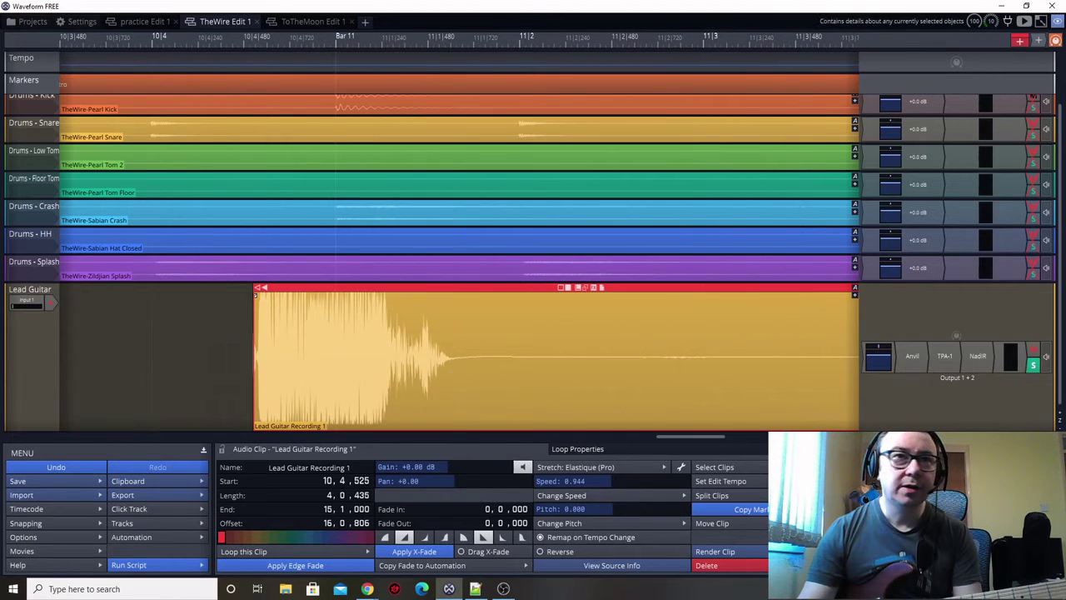
pyautogui.click(459, 331)
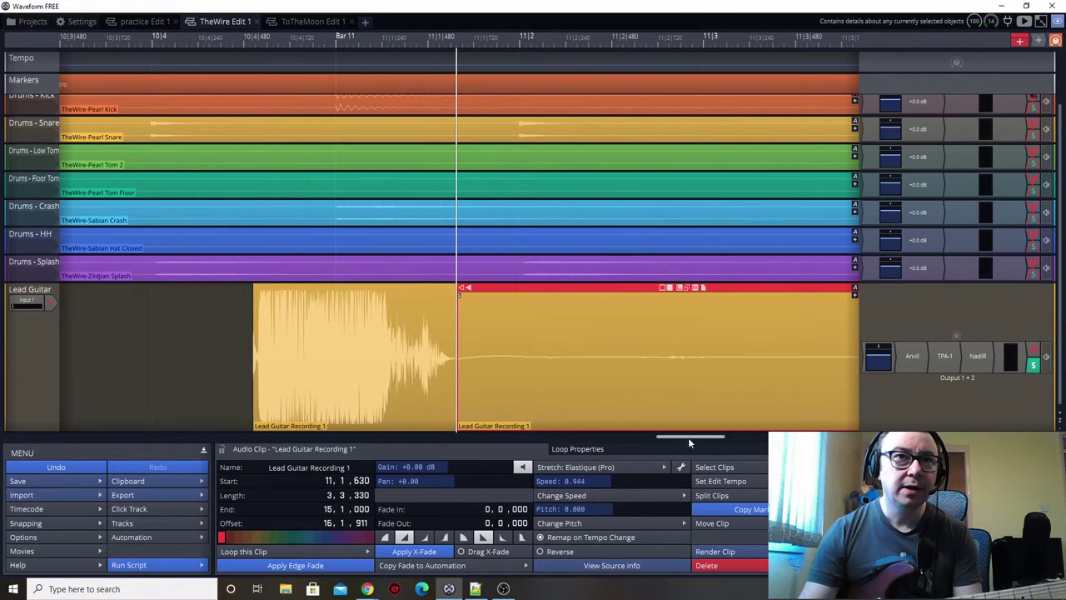
# Split the Lead Guitar clip at 11, 4, 330 before the closing run and delete the silent piece preceding it
pyautogui.moveTo(689, 438); pyautogui.dragTo(734, 443)
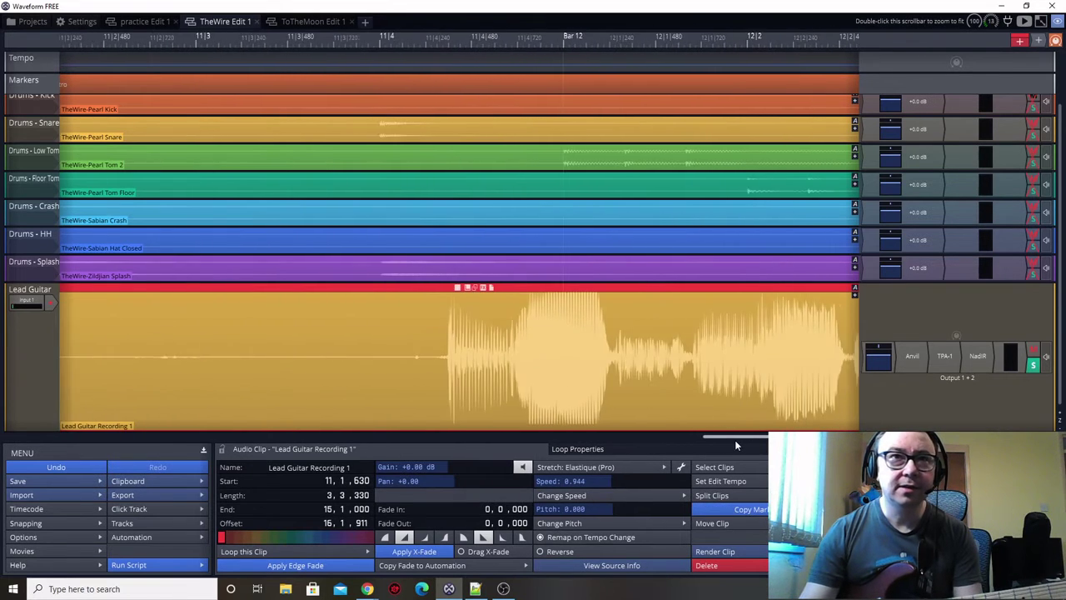
pyautogui.click(446, 337)
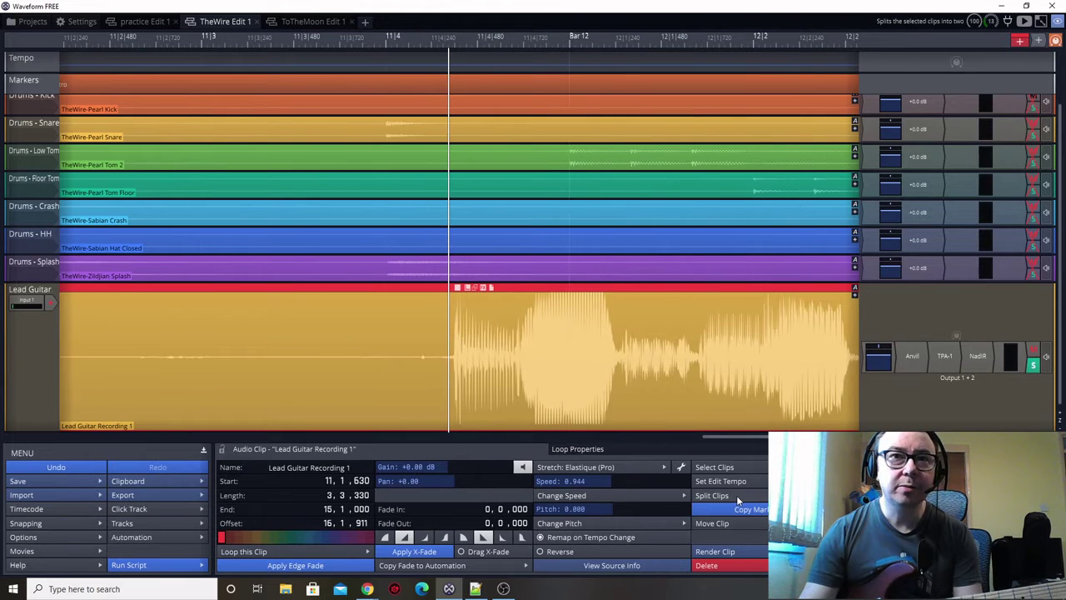
pyautogui.click(713, 495)
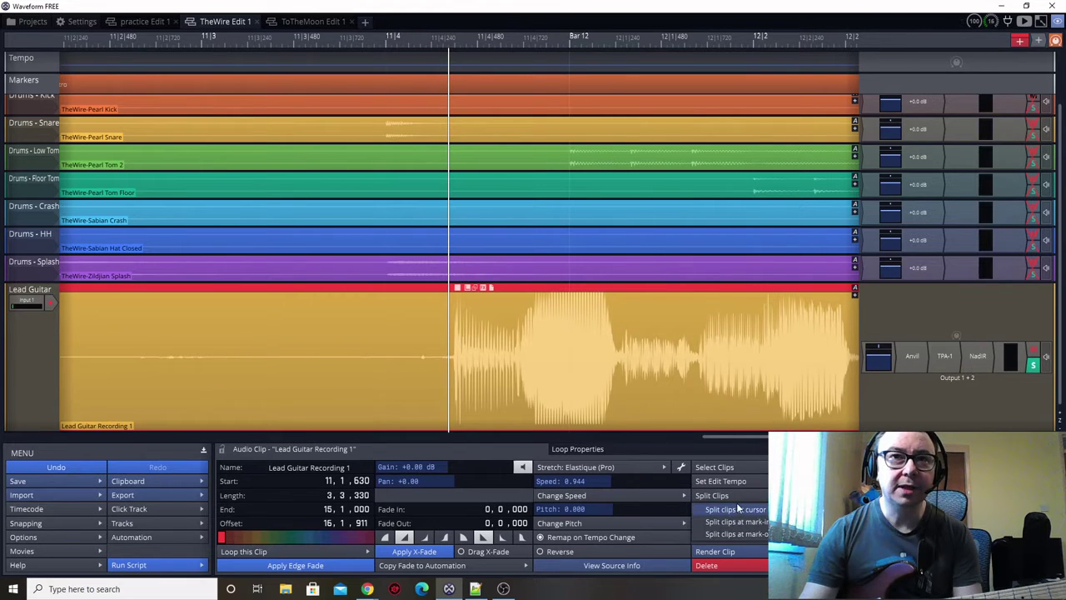
pyautogui.click(210, 289)
pyautogui.press('Delete')
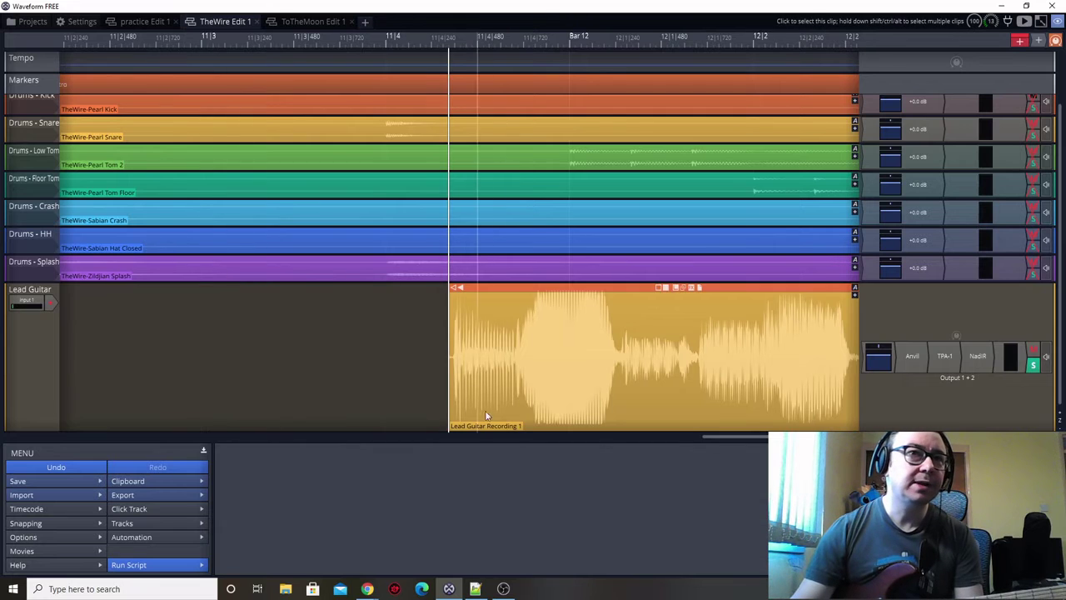
# Move the third outro chord clip to bar 11 and time-stretch its end to 11, 2, 000, checking the fit by playback
pyautogui.moveTo(707, 435); pyautogui.dragTo(655, 448)
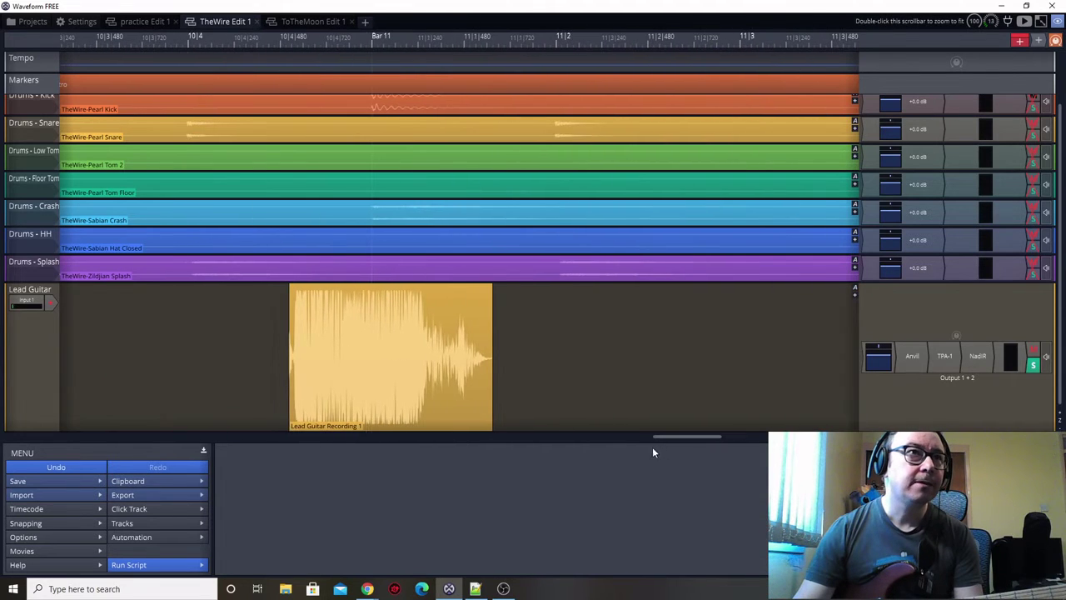
pyautogui.moveTo(382, 296); pyautogui.dragTo(467, 296)
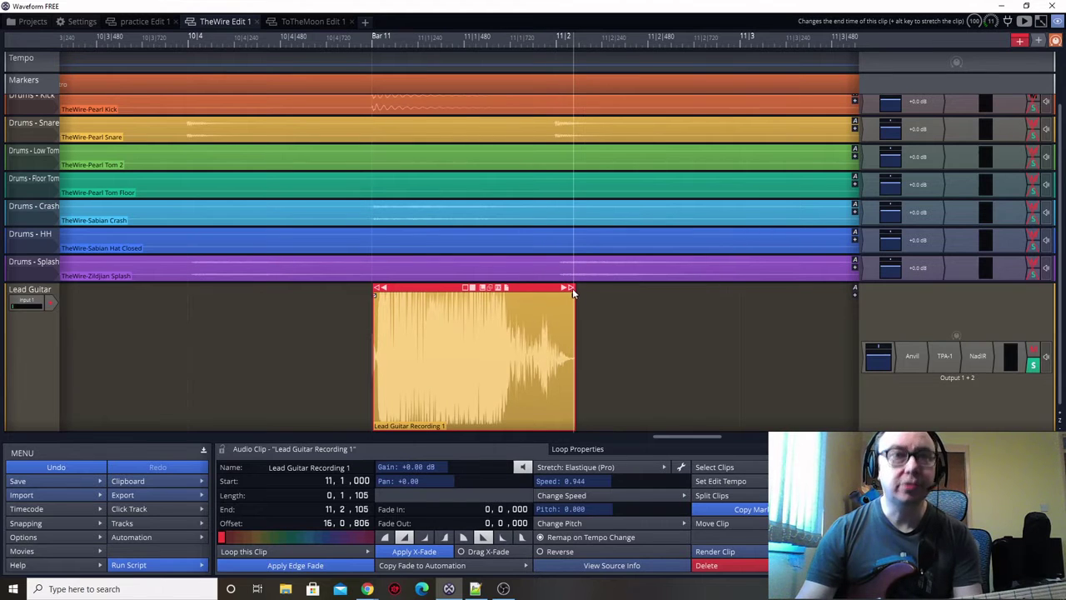
pyautogui.moveTo(573, 288); pyautogui.dragTo(554, 289)
pyautogui.click(356, 375)
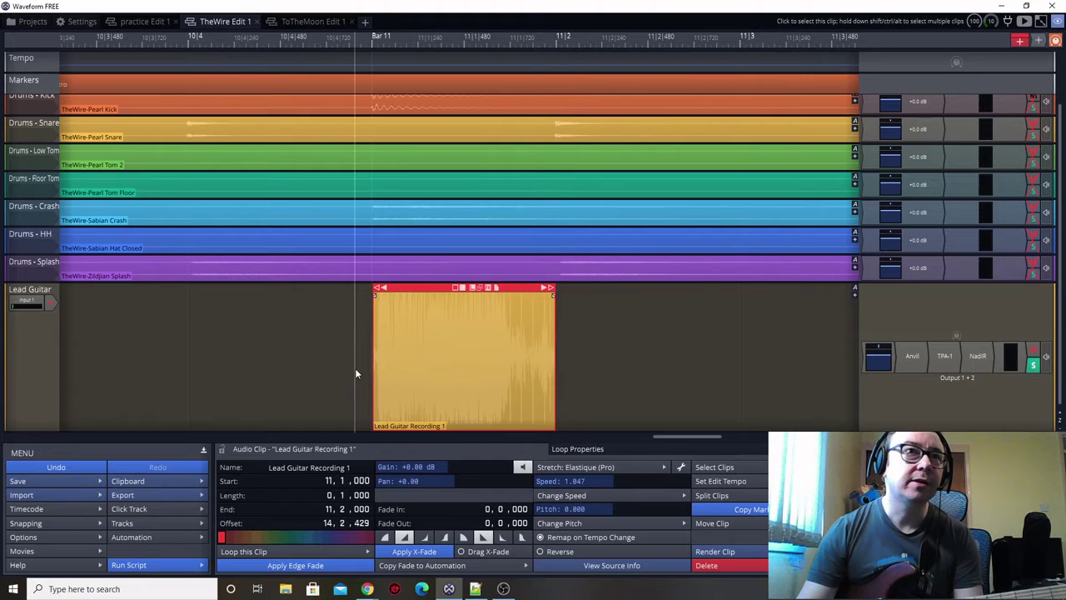
pyautogui.press('space')
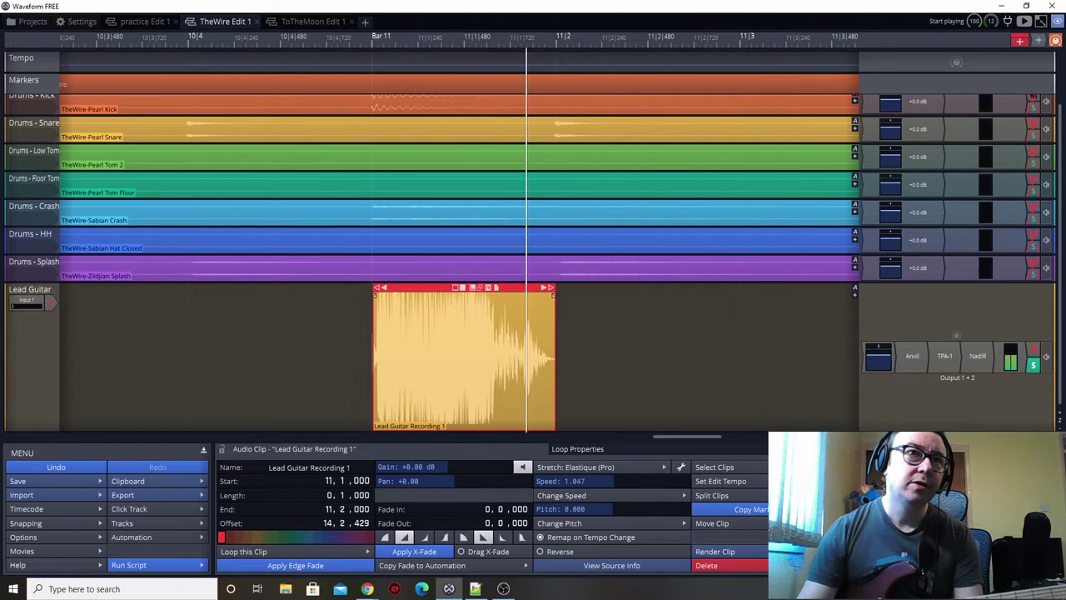
# Time-stretch the start of the closing run clip to bar 12 and play it back from just before bar 12
pyautogui.moveTo(697, 433); pyautogui.dragTo(768, 430)
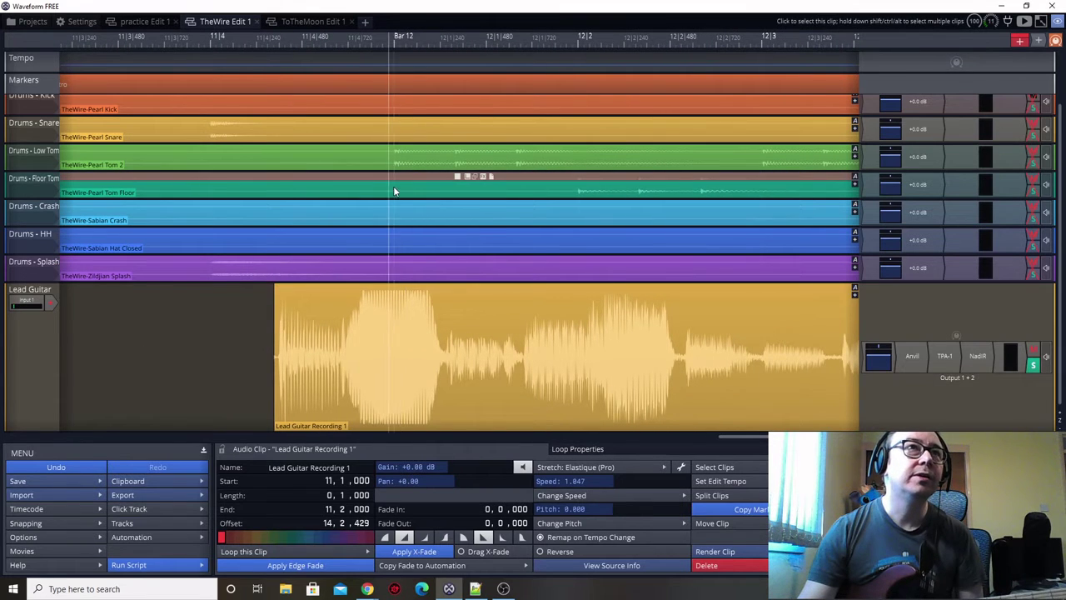
pyautogui.click(280, 290)
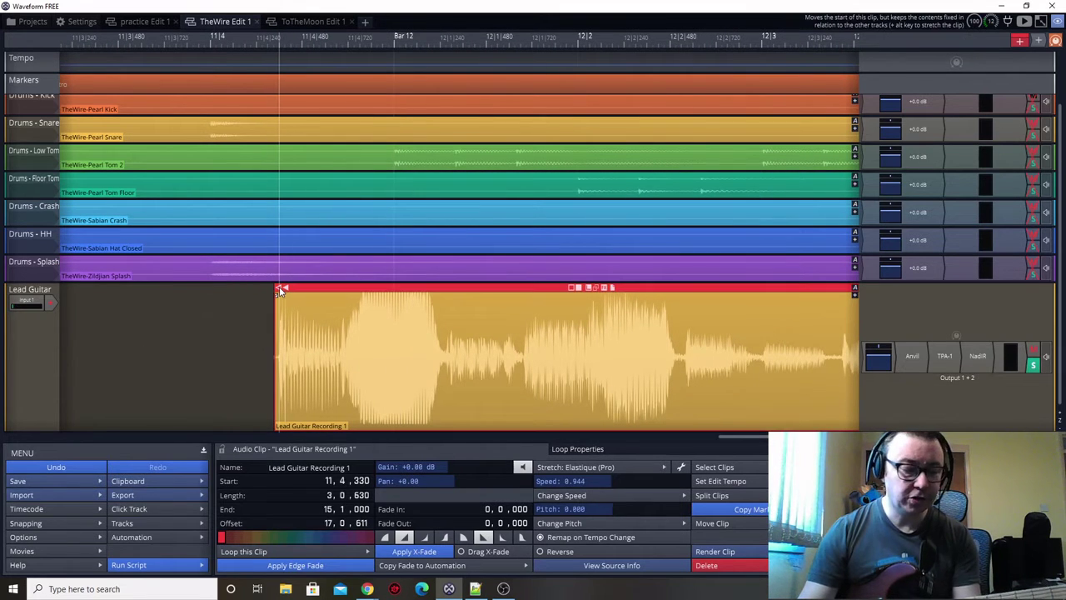
pyautogui.moveTo(280, 290); pyautogui.dragTo(397, 287)
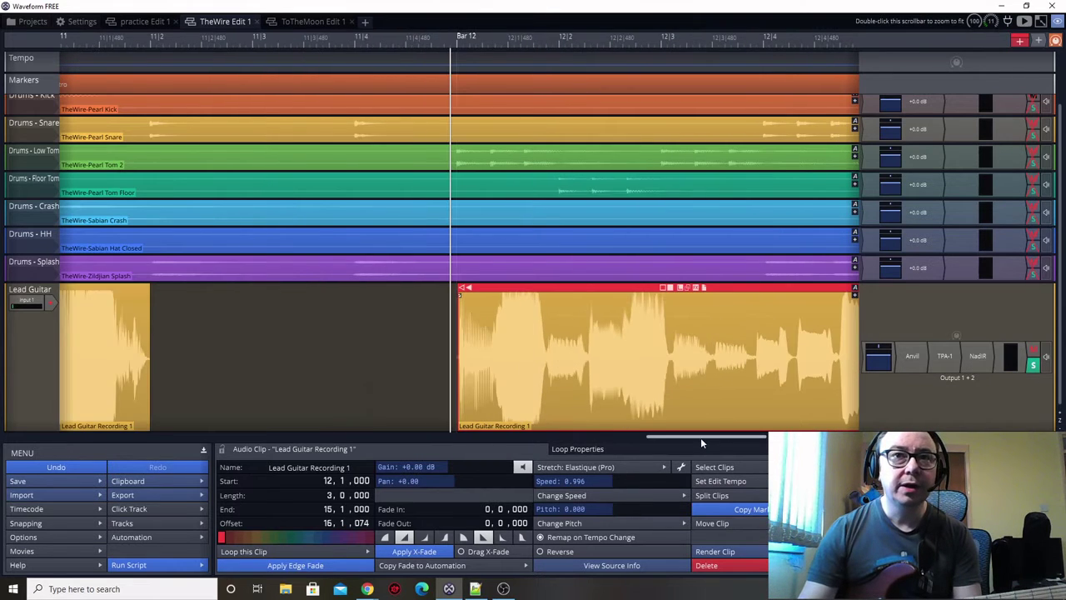
pyautogui.moveTo(701, 438); pyautogui.dragTo(728, 437)
pyautogui.scroll(-1, 727, 438)
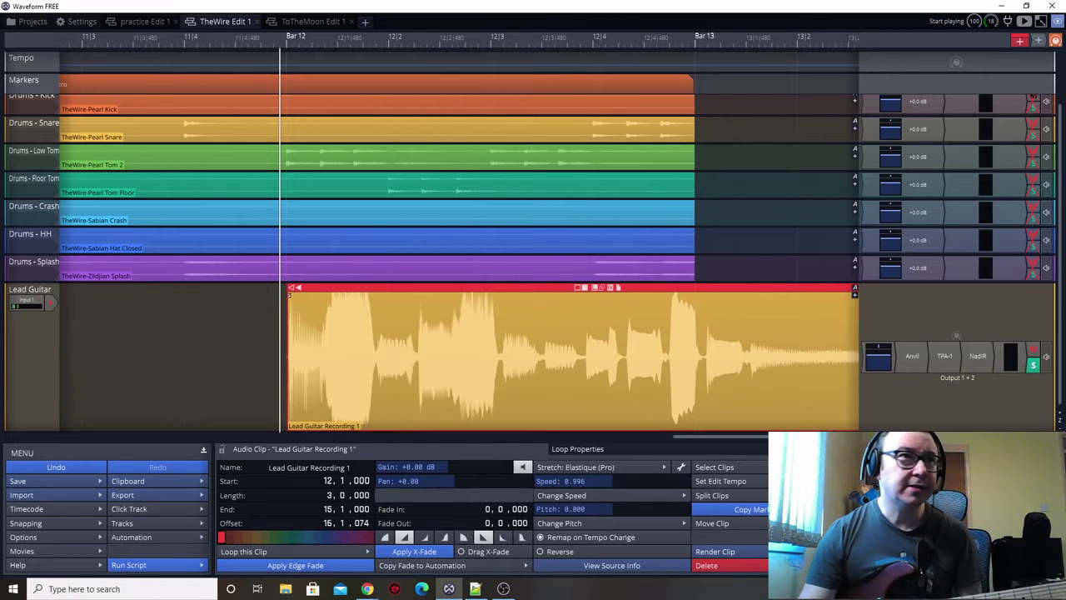
pyautogui.press('space')
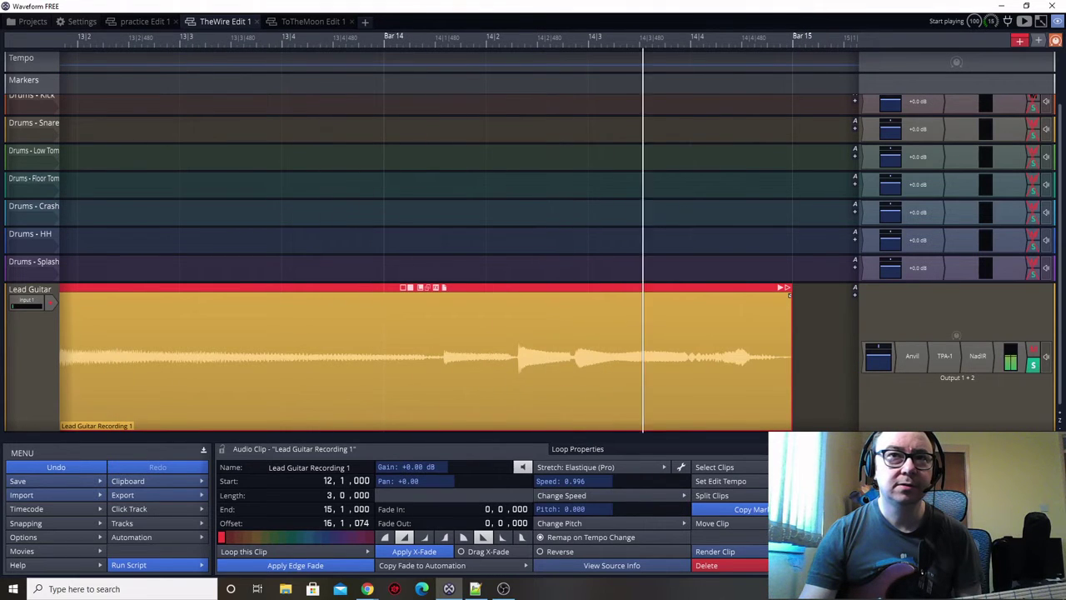
pyautogui.press('space')
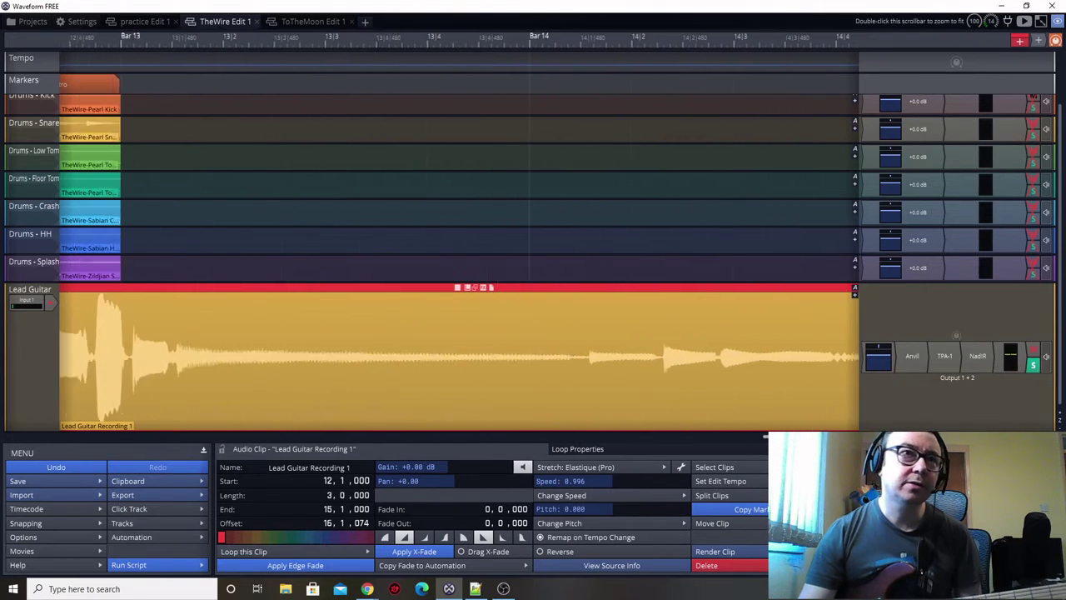
# Check the timing of the closing run in the outro of the Songsterr tab for The Wire, then return to Waveform
pyautogui.moveTo(788, 439); pyautogui.dragTo(740, 441)
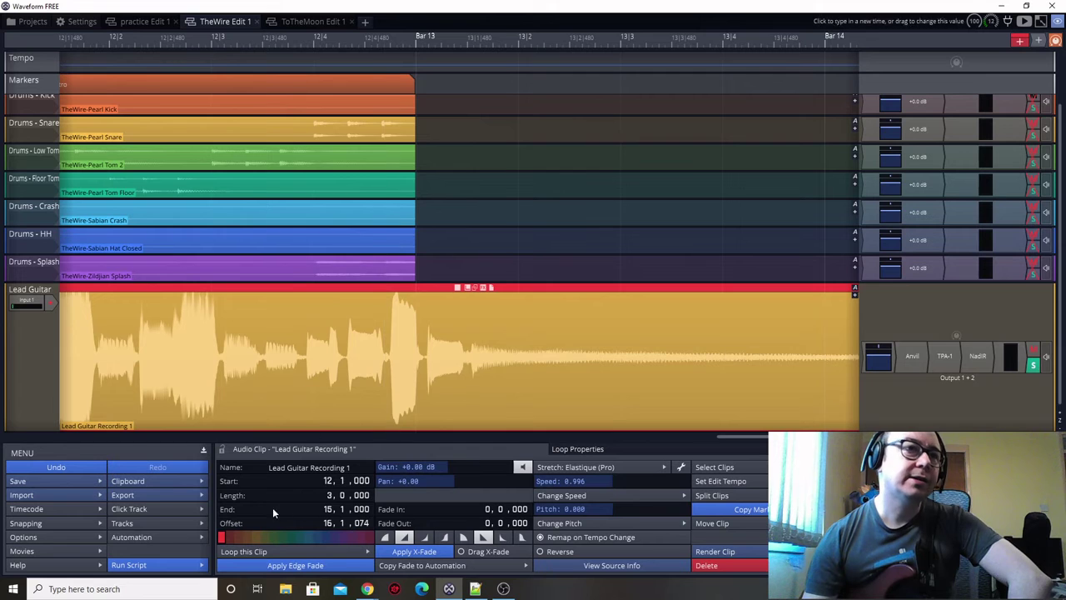
pyautogui.moveTo(367, 588)
pyautogui.click(382, 550)
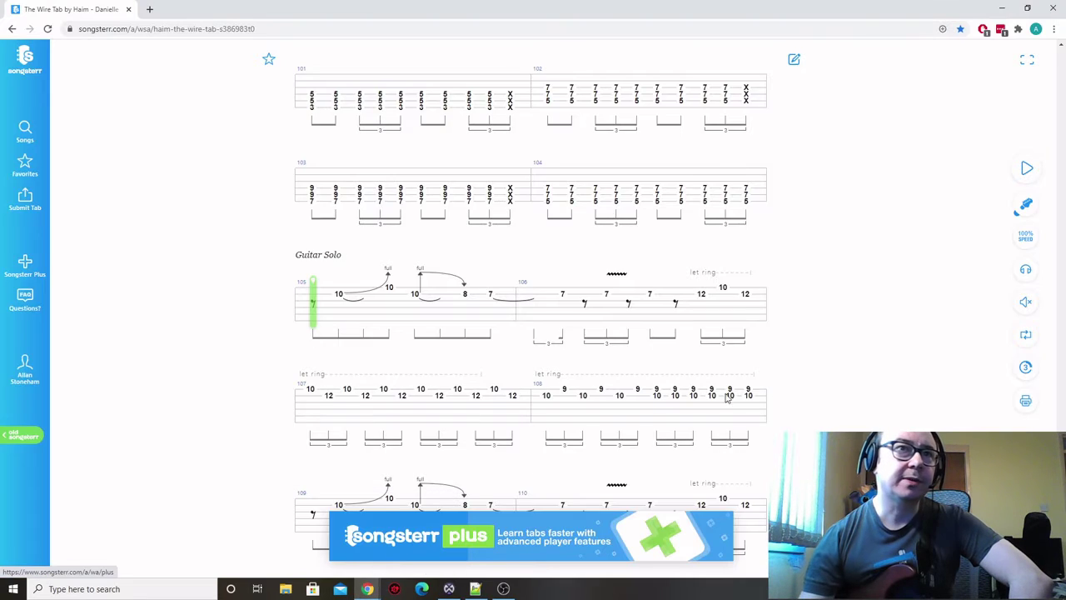
pyautogui.scroll(-5, 776, 412)
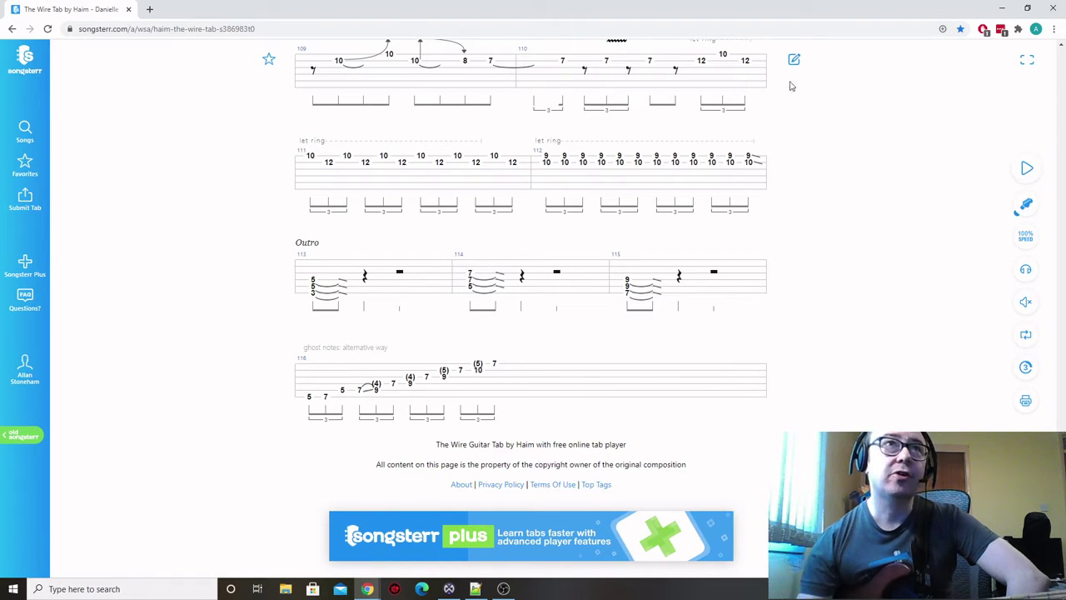
pyautogui.click(1004, 10)
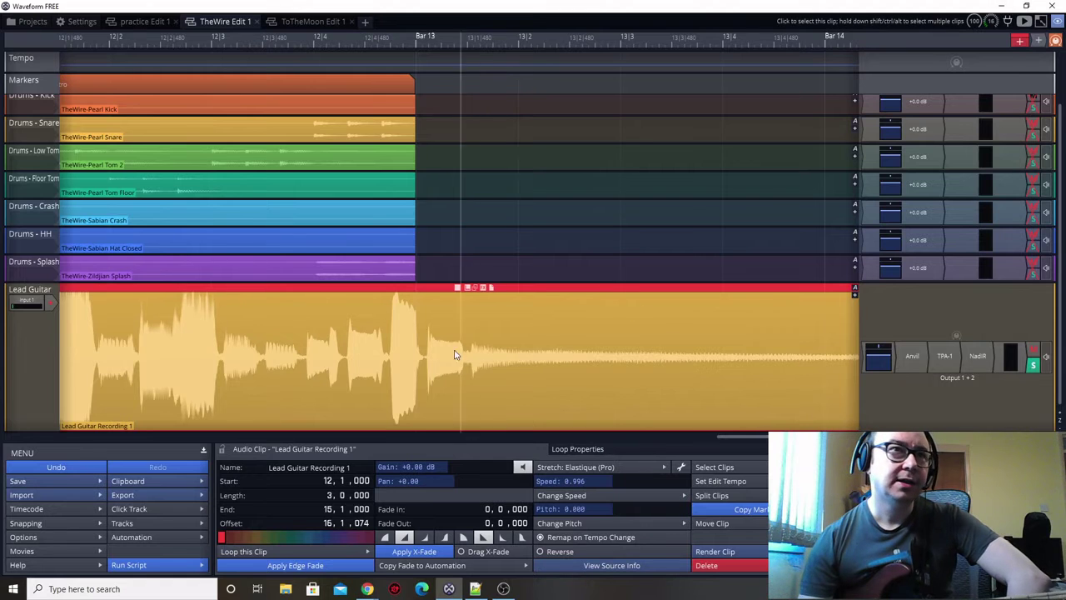
# Split the Lead Guitar clip at 13, 1, 510, just before the trailing note that follows the closing run
pyautogui.scroll(5, 407, 98)
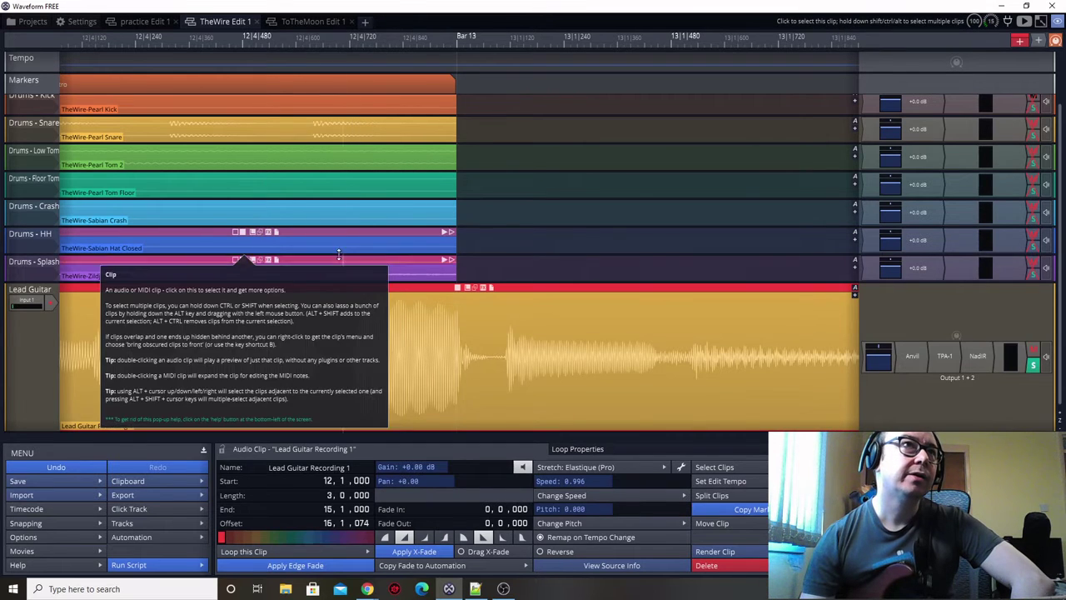
pyautogui.scroll(-3, 270, 246)
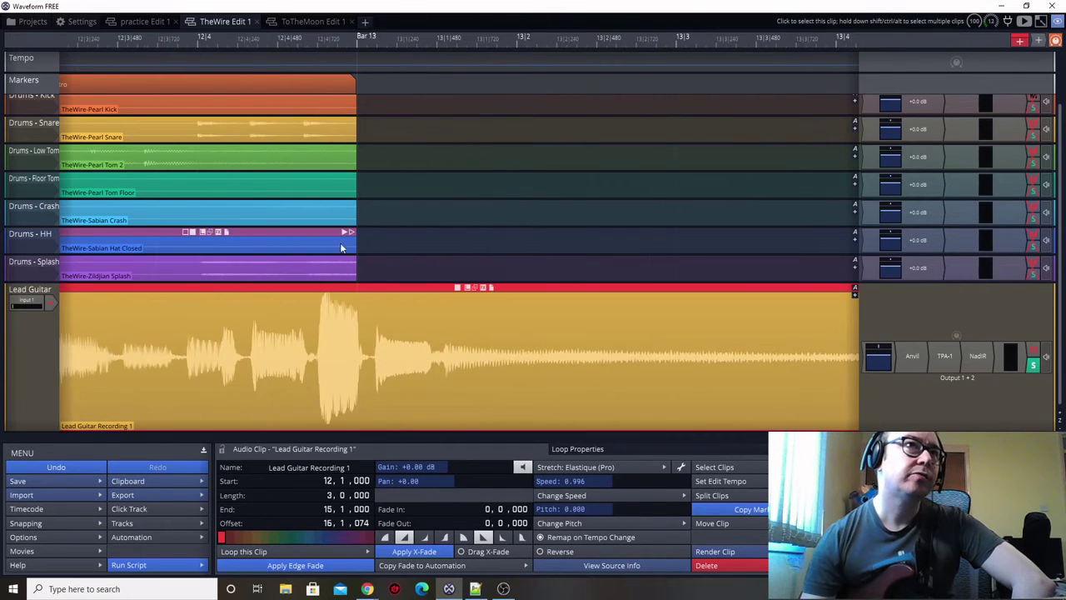
pyautogui.moveTo(213, 241)
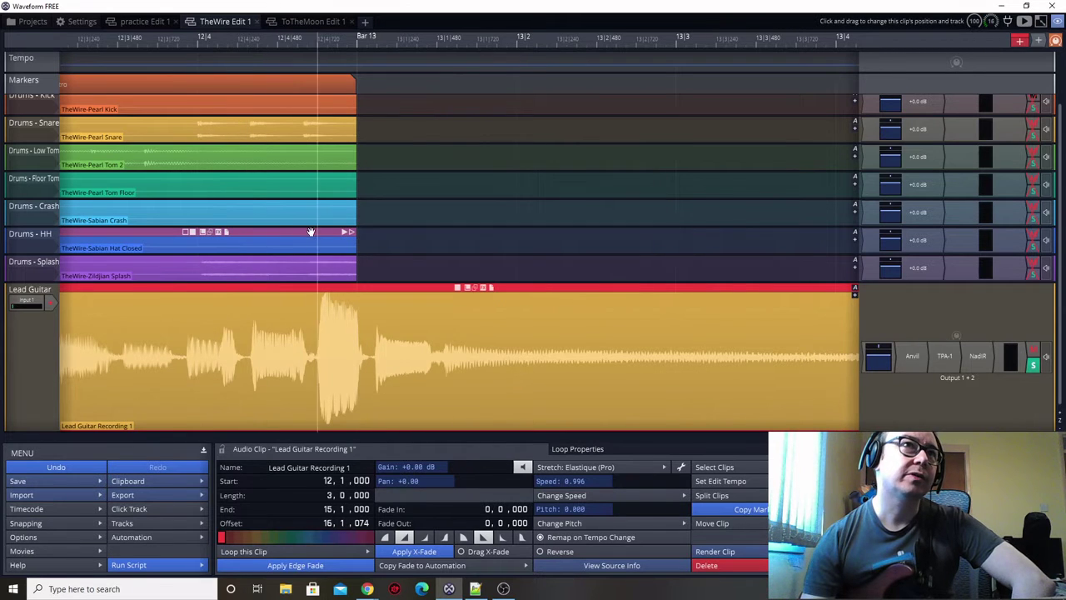
pyautogui.moveTo(308, 231)
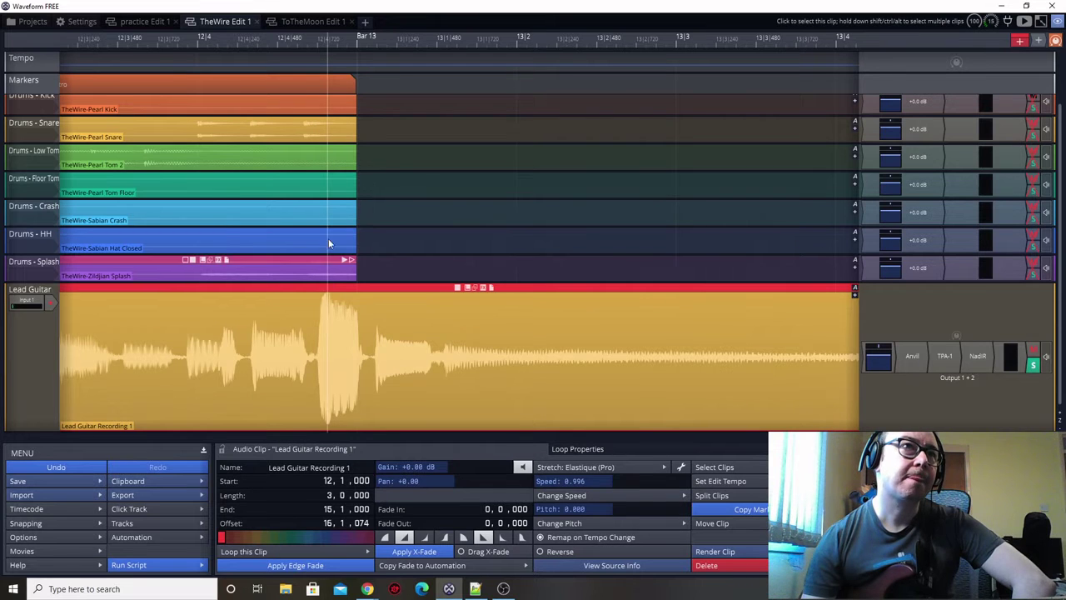
pyautogui.click(328, 56)
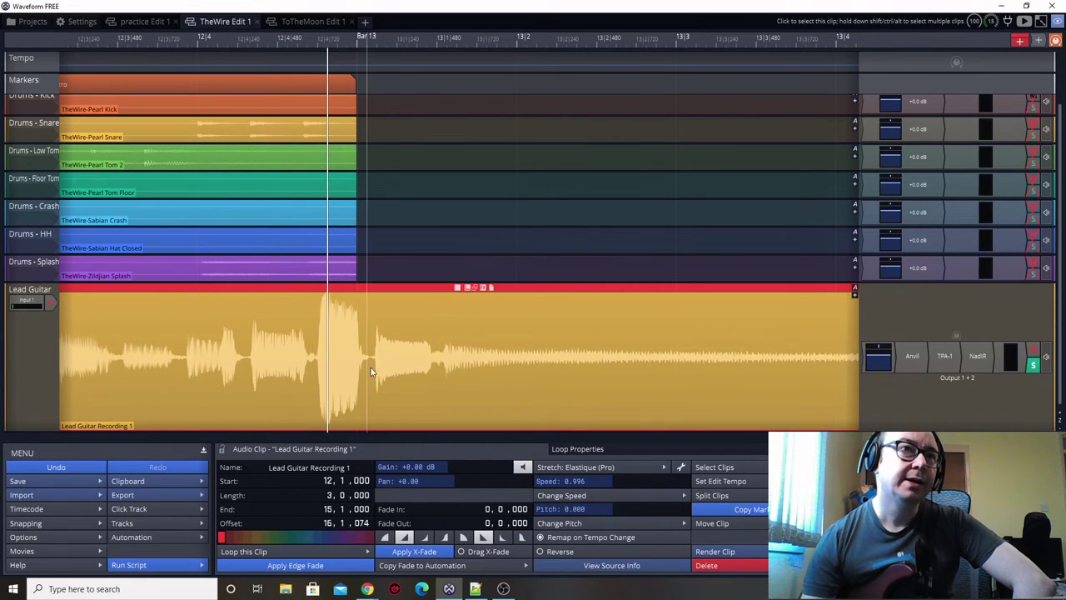
pyautogui.moveTo(401, 363)
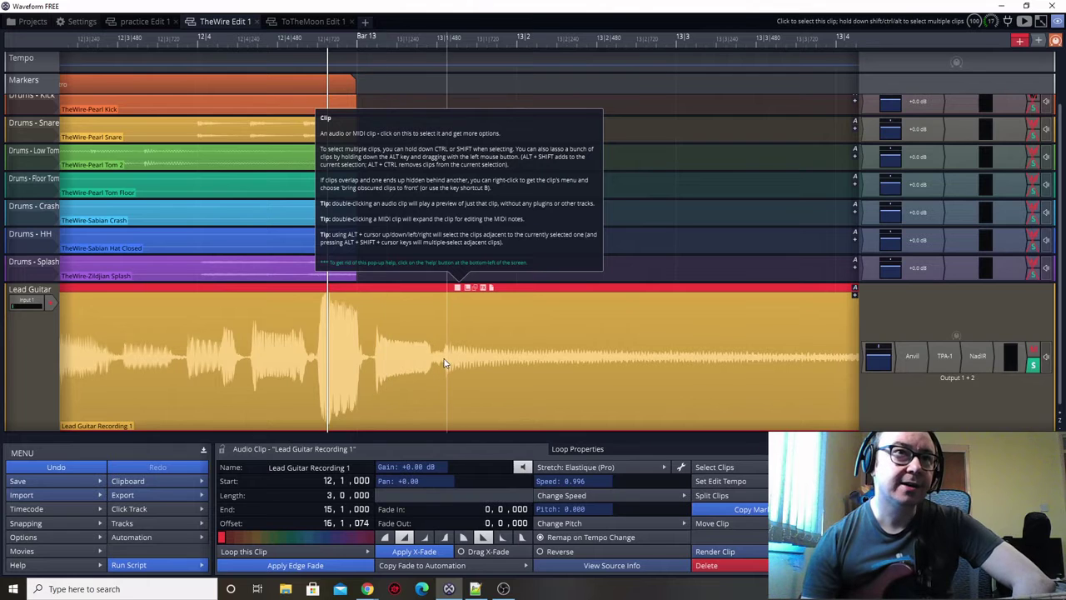
pyautogui.scroll(3, 428, 381)
pyautogui.moveTo(429, 381)
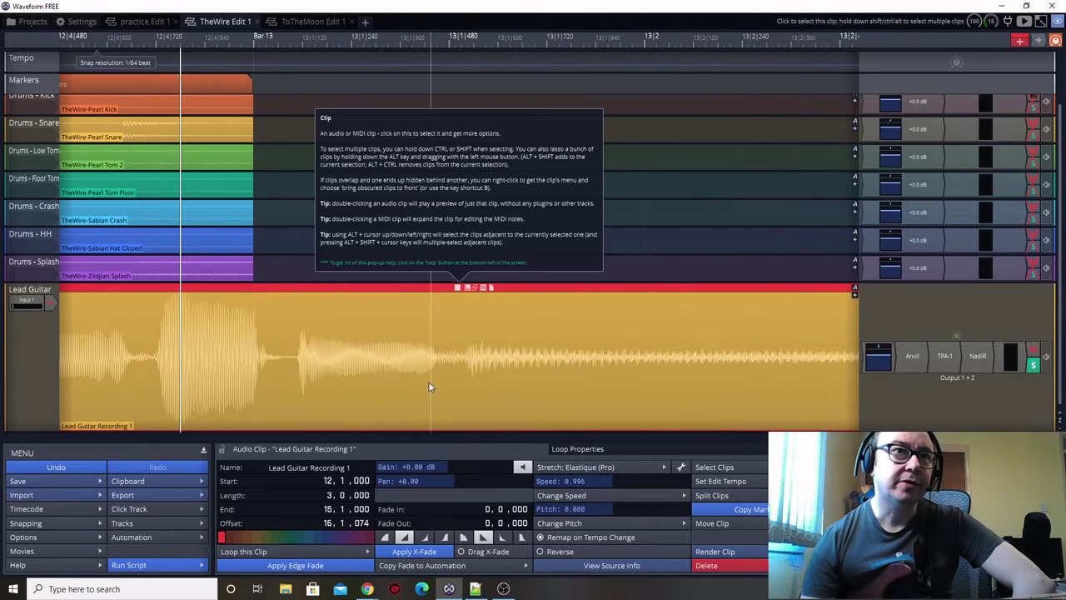
pyautogui.click(463, 335)
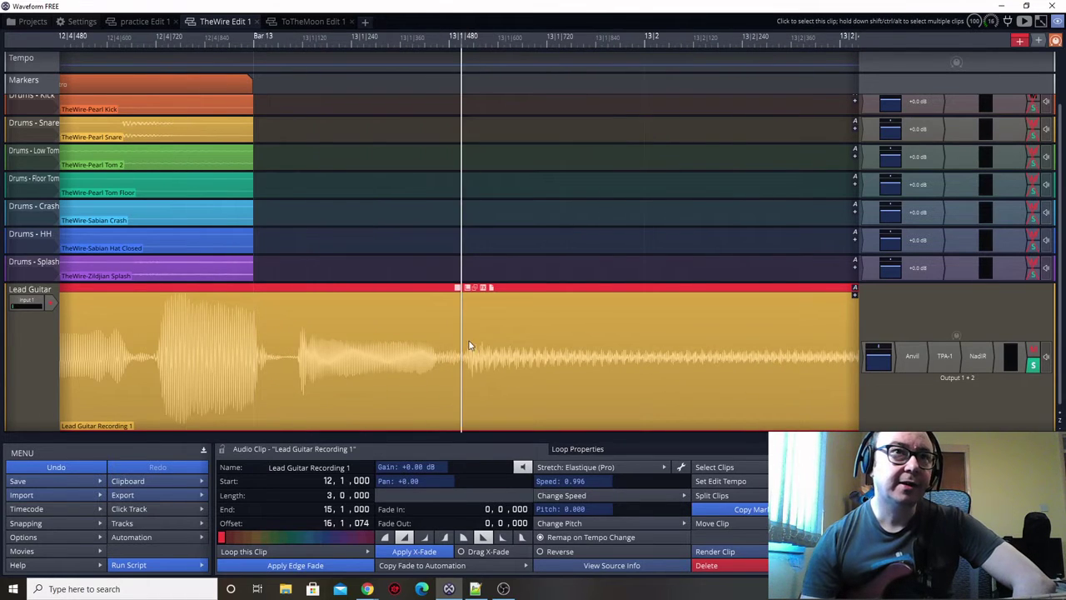
pyautogui.click(724, 496)
pyautogui.click(727, 510)
# Time-stretch the end of the closing run clip to 12, 4, 915, just before bar 13
pyautogui.scroll(-3, 484, 342)
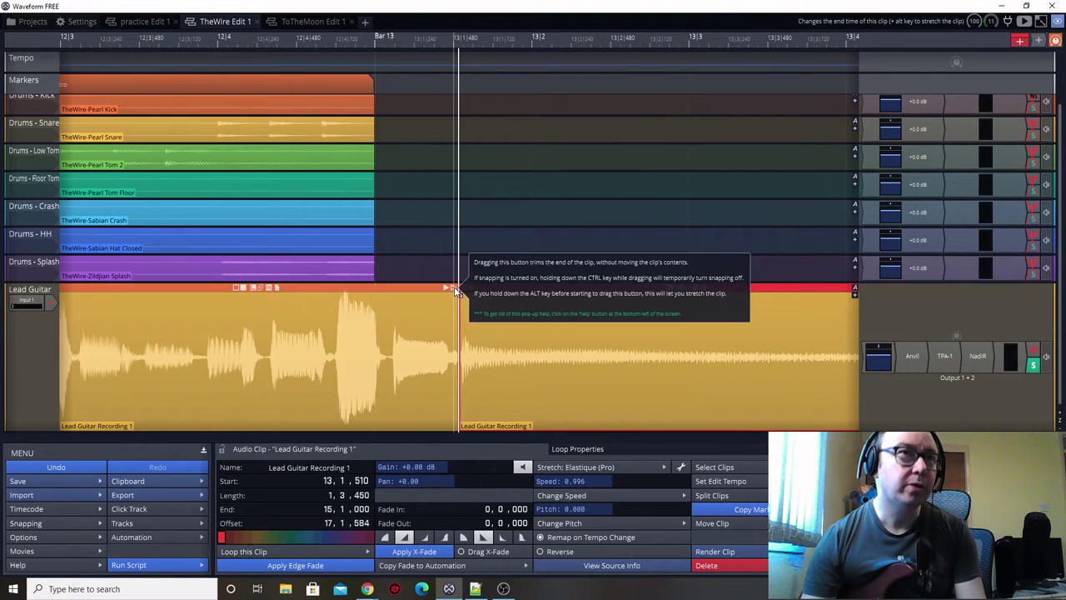
pyautogui.moveTo(456, 291); pyautogui.dragTo(352, 287)
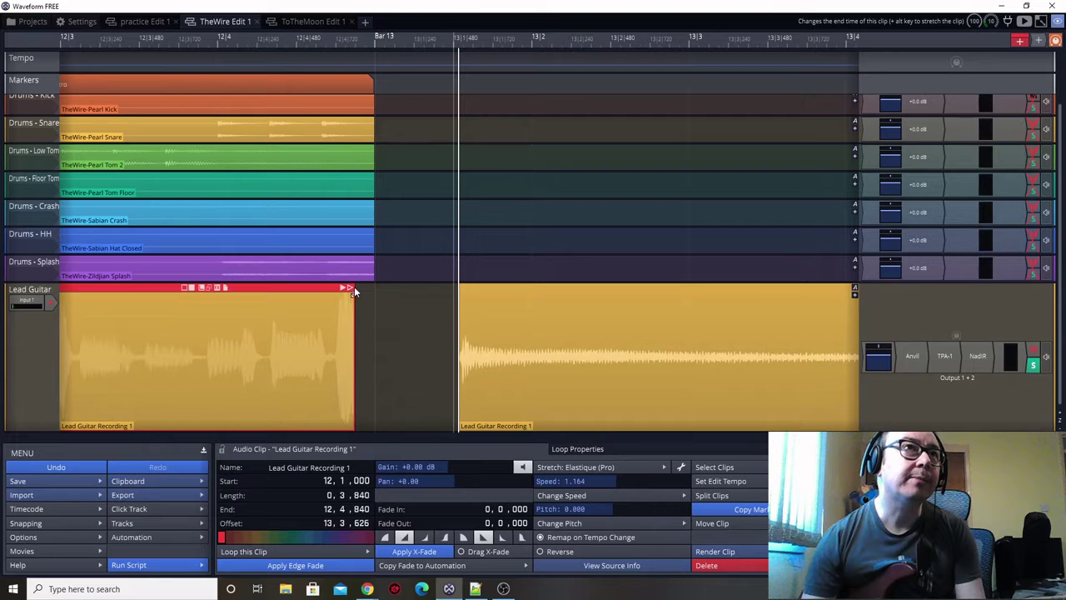
pyautogui.scroll(3, 347, 113)
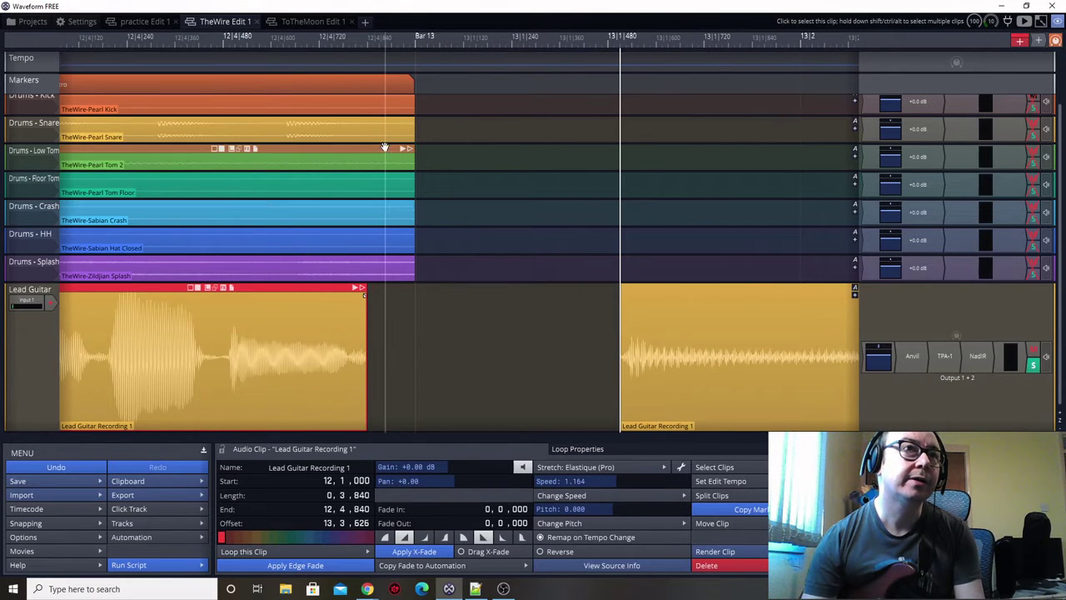
pyautogui.moveTo(361, 289); pyautogui.dragTo(394, 278)
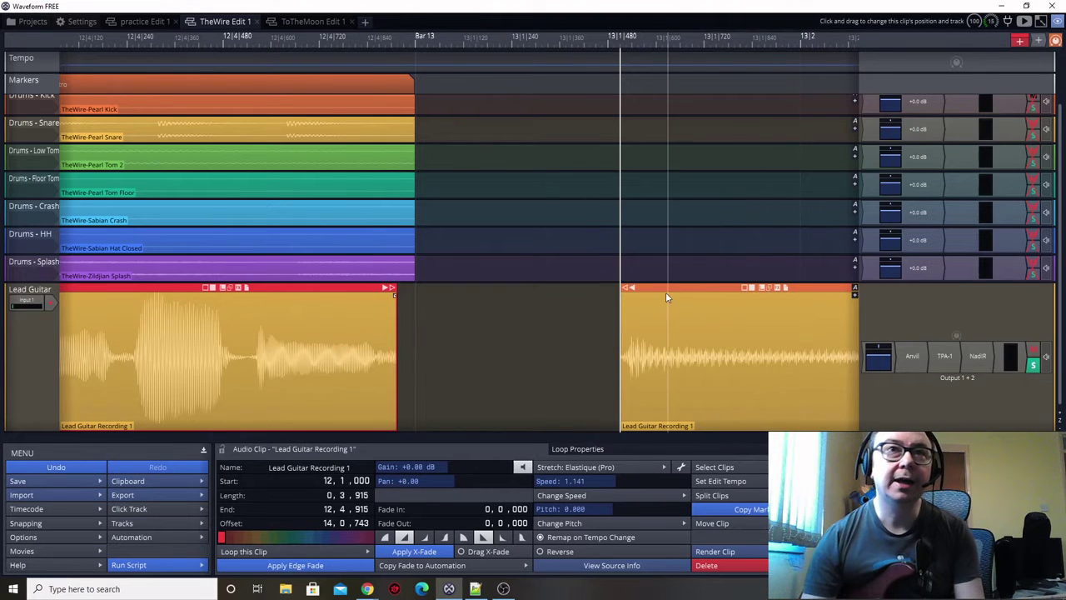
# Time-stretch the start of the trailing note clip to 12, 4, 915 to meet the closing run, and play it back from just before bar 12
pyautogui.moveTo(624, 290); pyautogui.dragTo(402, 290)
pyautogui.scroll(-5, 547, 342)
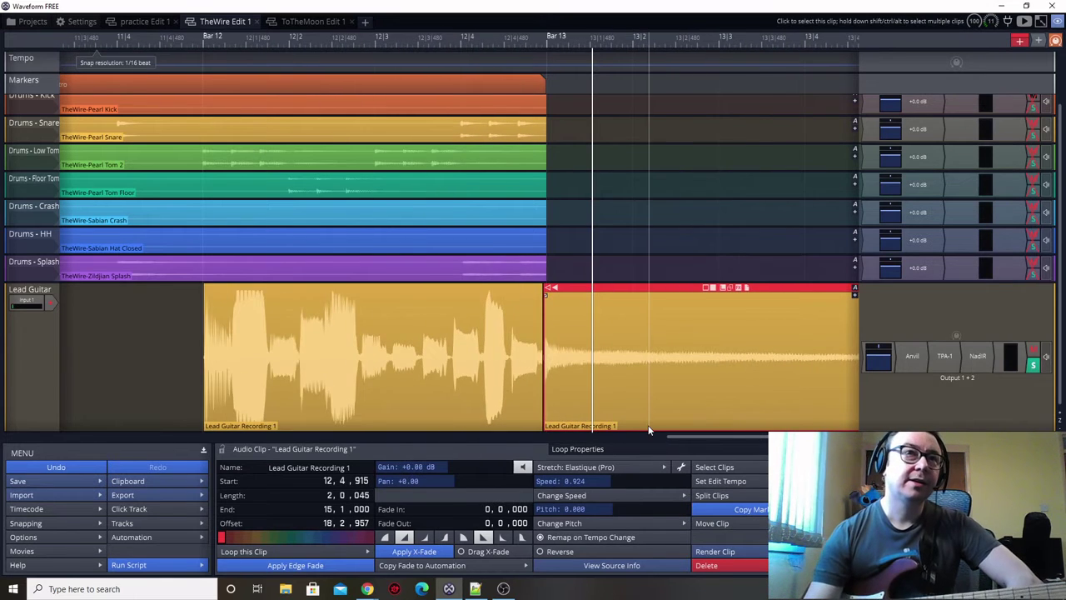
pyautogui.click(194, 345)
pyautogui.press('space')
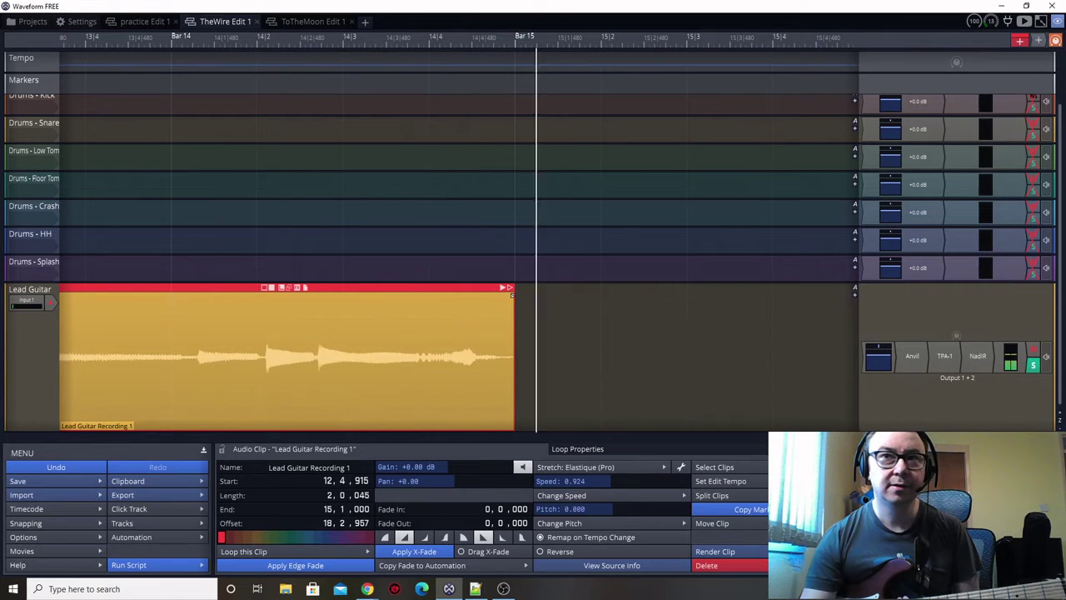
pyautogui.press('space')
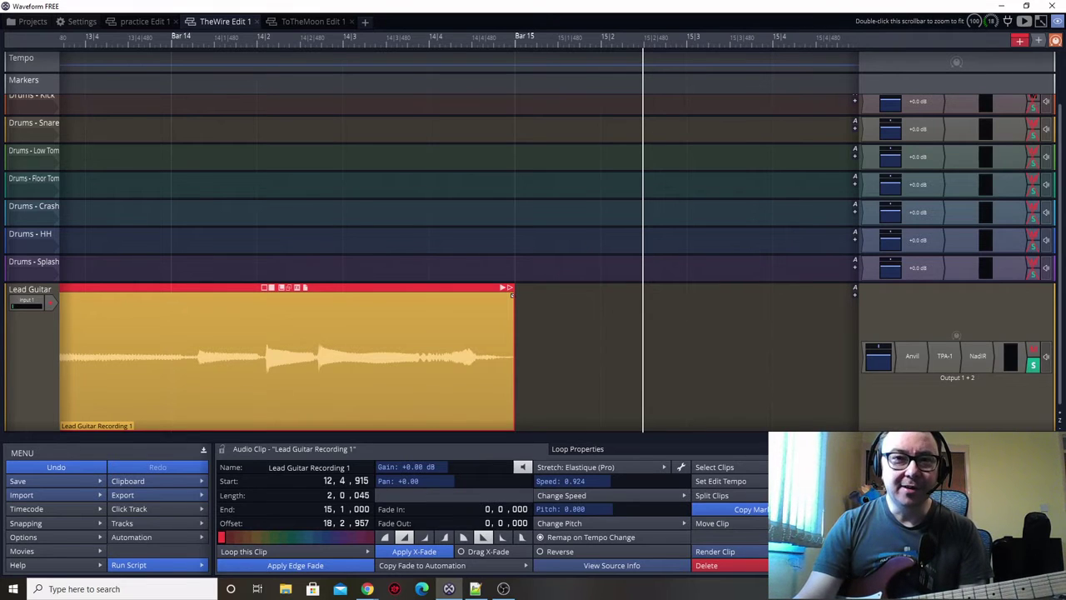
# Check the rhythm of the Guitar Solo's opening bars in the Songsterr tab for The Wire, then return to the start of the solo in Waveform
pyautogui.hscroll(-5, 741, 449)
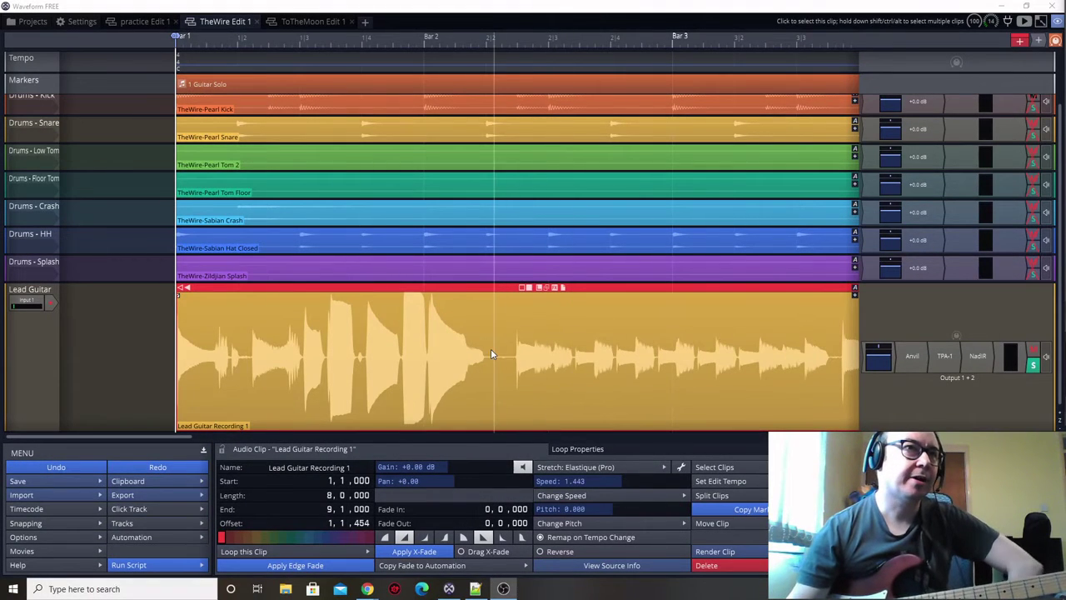
pyautogui.moveTo(491, 350)
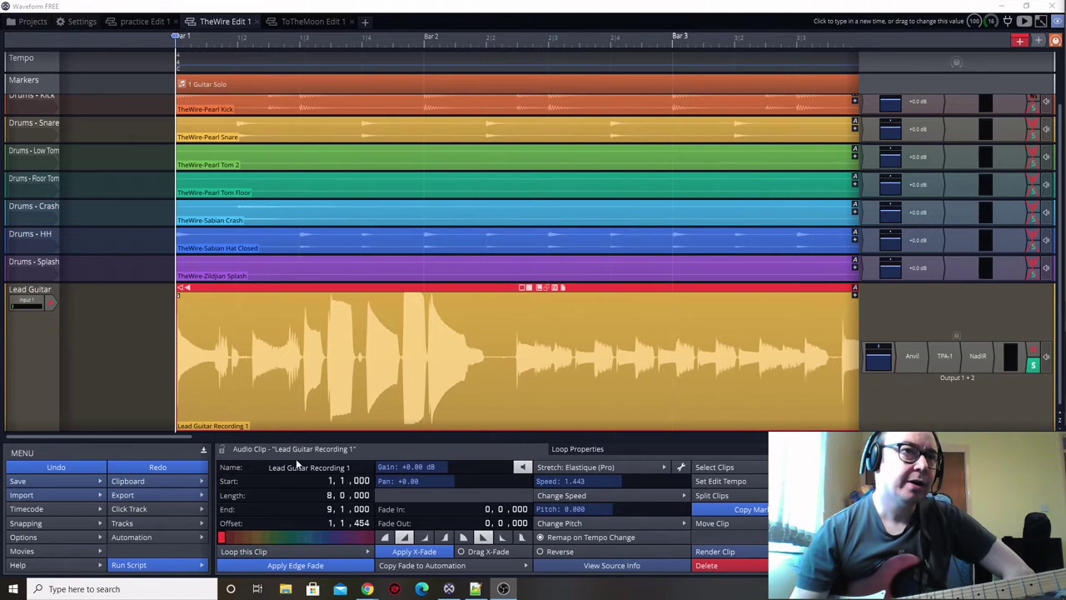
pyautogui.moveTo(288, 408)
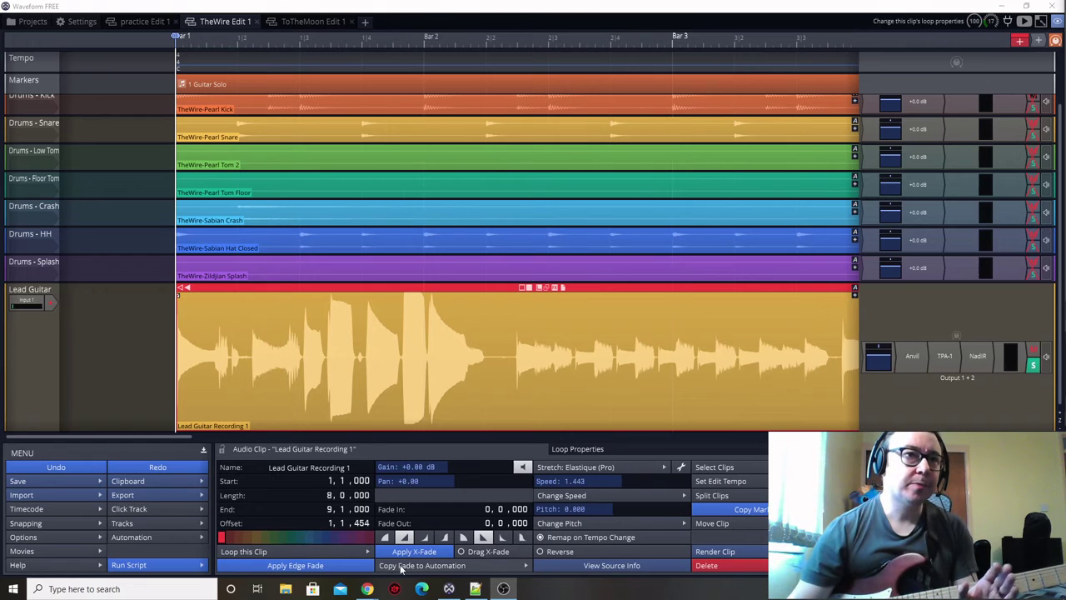
pyautogui.moveTo(367, 589)
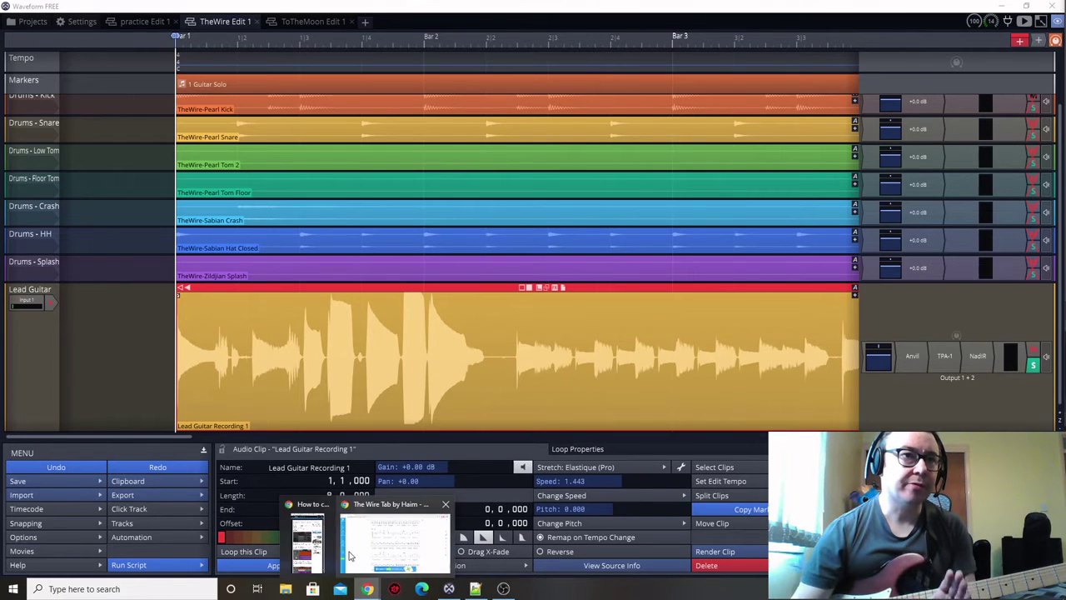
pyautogui.click(353, 520)
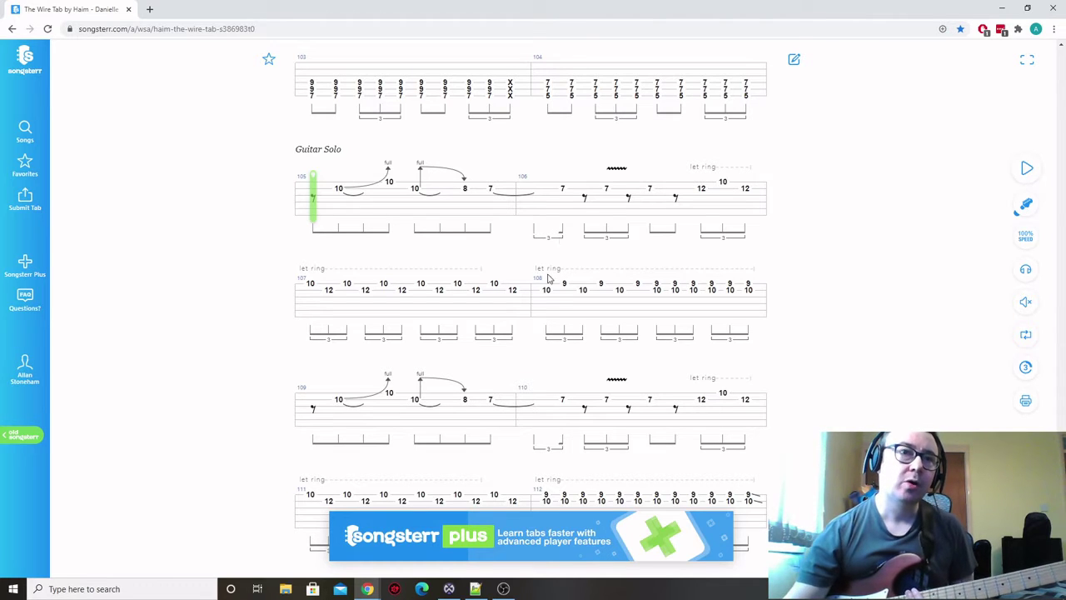
pyautogui.click(453, 592)
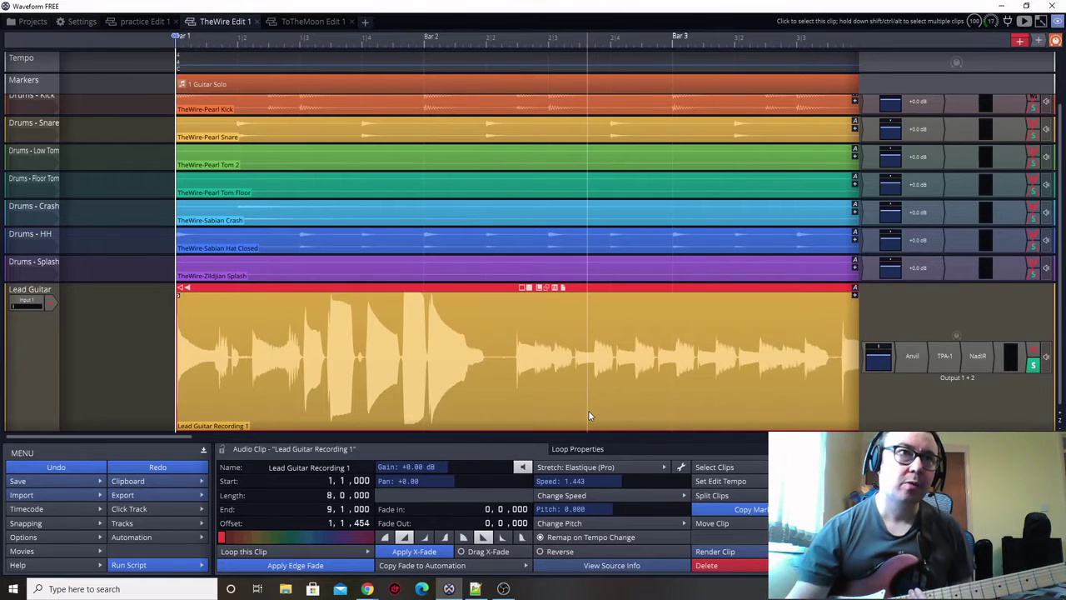
pyautogui.moveTo(588, 411)
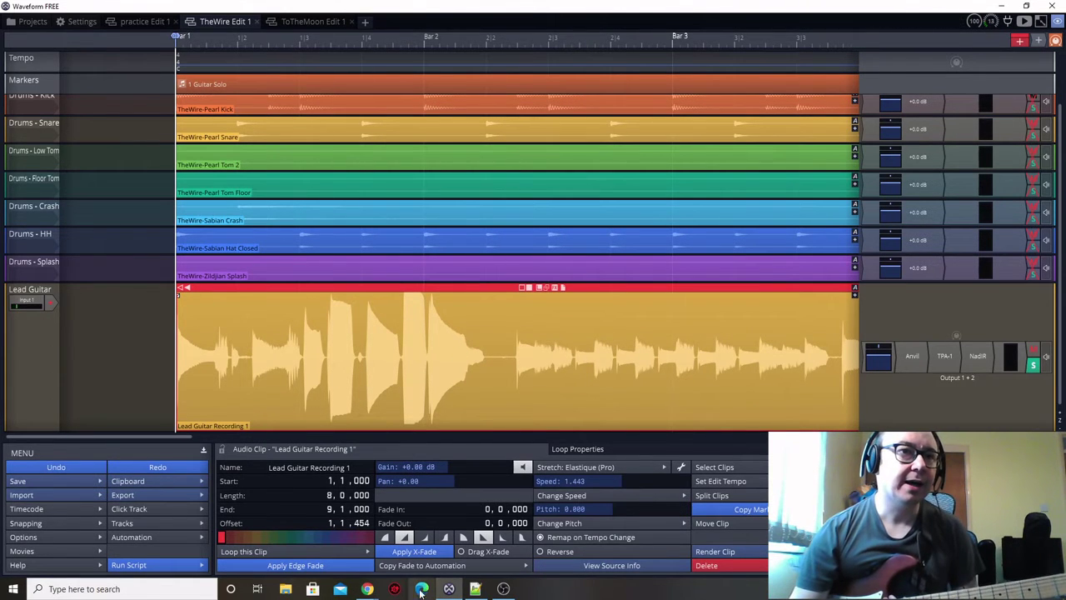
pyautogui.click(416, 525)
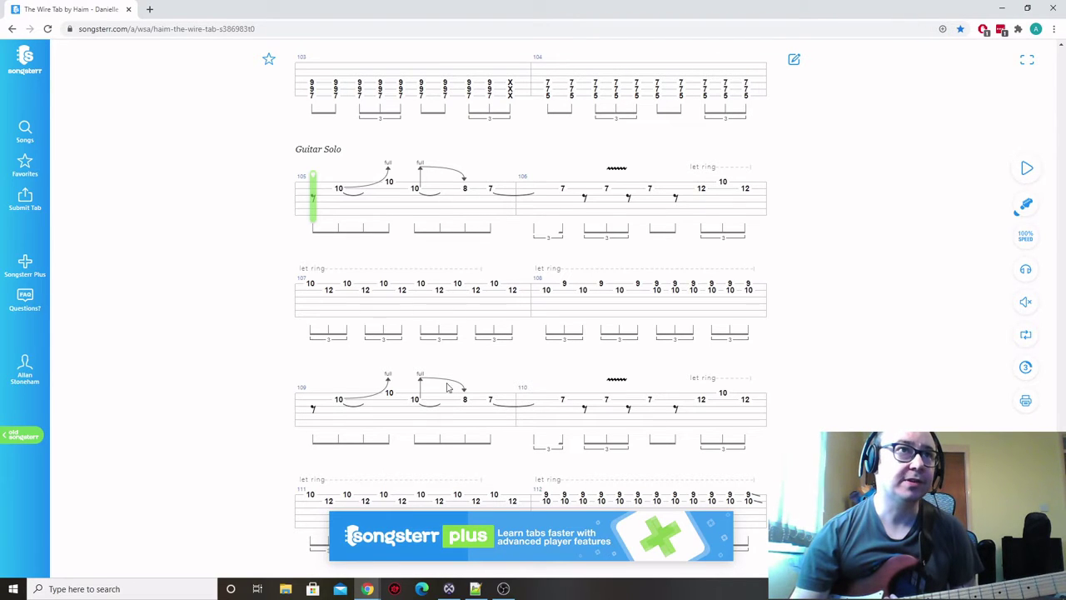
pyautogui.hotkey('alt', 'Tab')
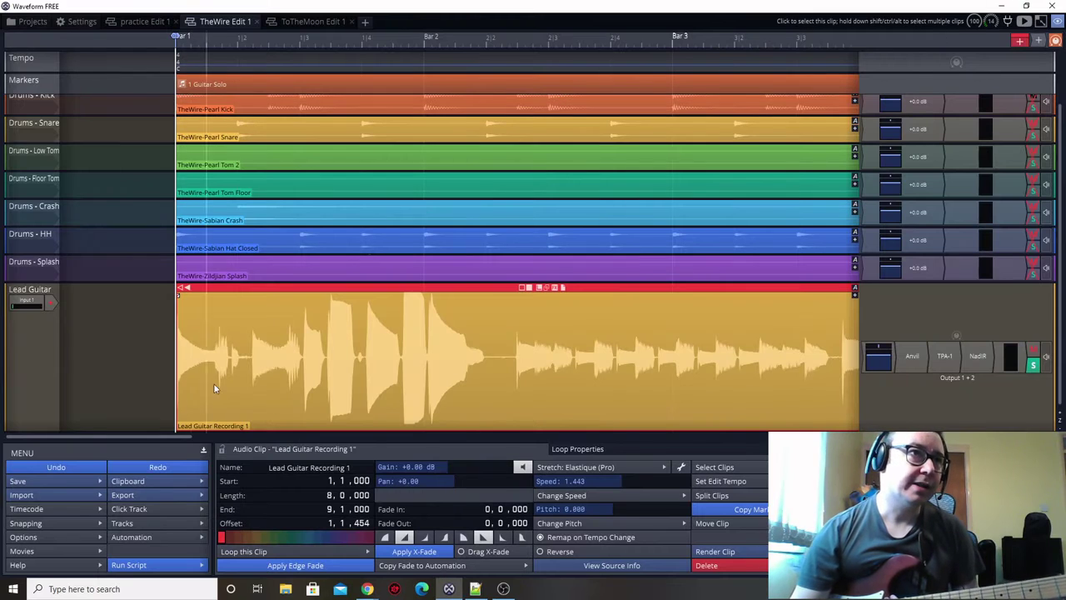
# Split the opening Lead Guitar clip at 1, 3, 870 and time-stretch the start of the second part to bar 2
pyautogui.press('space')
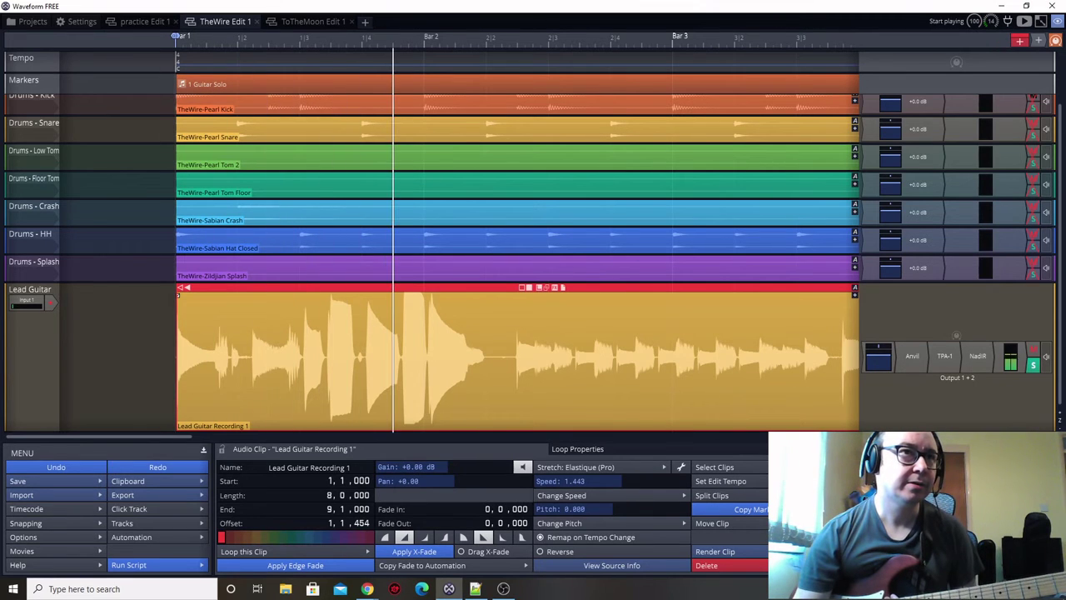
pyautogui.click(356, 309)
pyautogui.scroll(3, 362, 355)
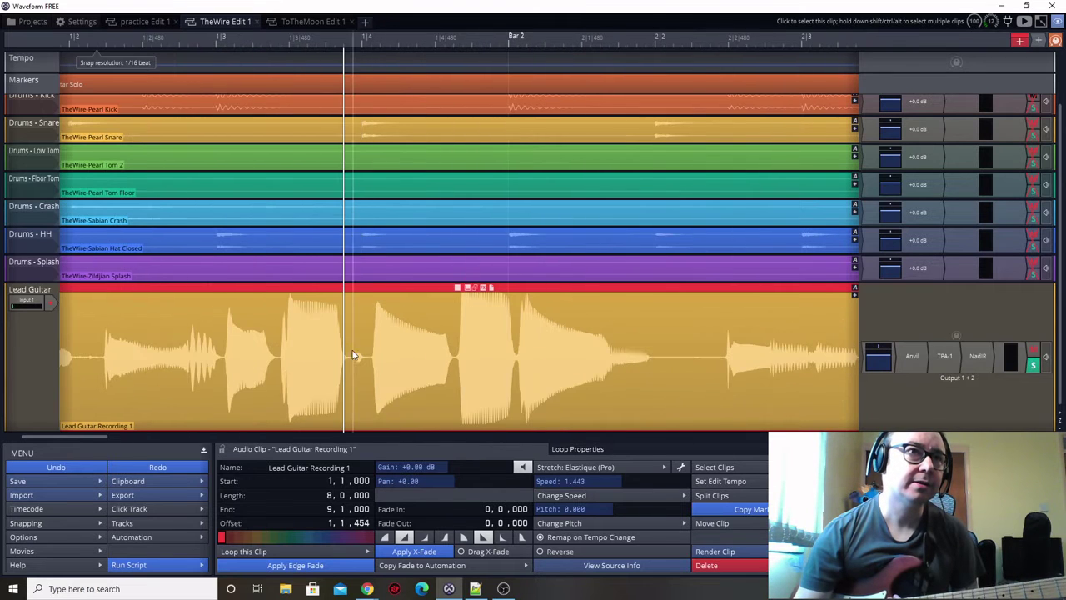
pyautogui.moveTo(349, 333)
pyautogui.scroll(2, 347, 336)
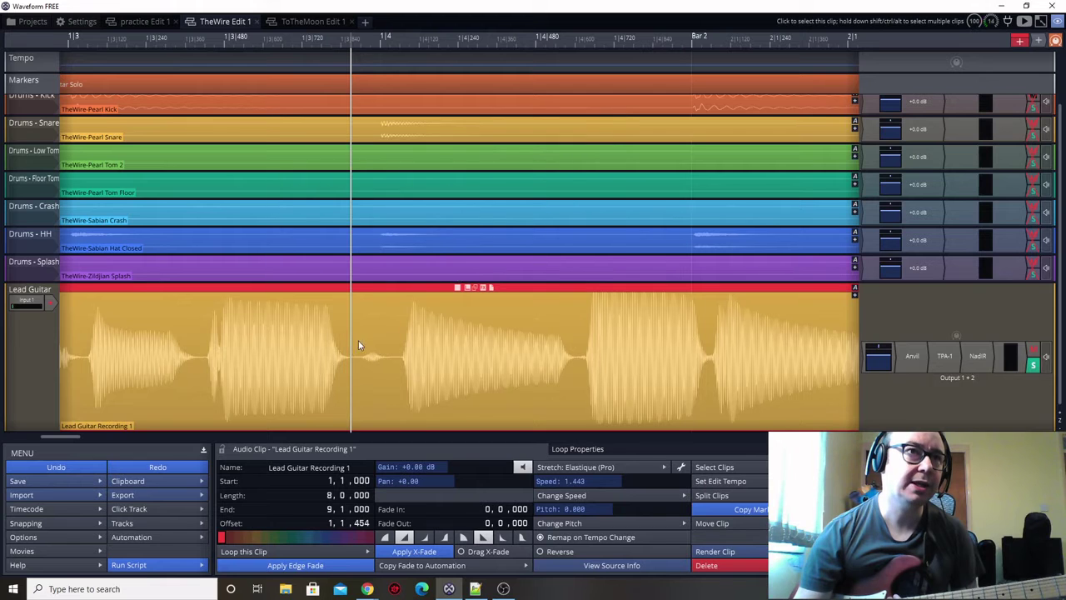
pyautogui.scroll(-1, 399, 408)
pyautogui.scroll(-2, 399, 407)
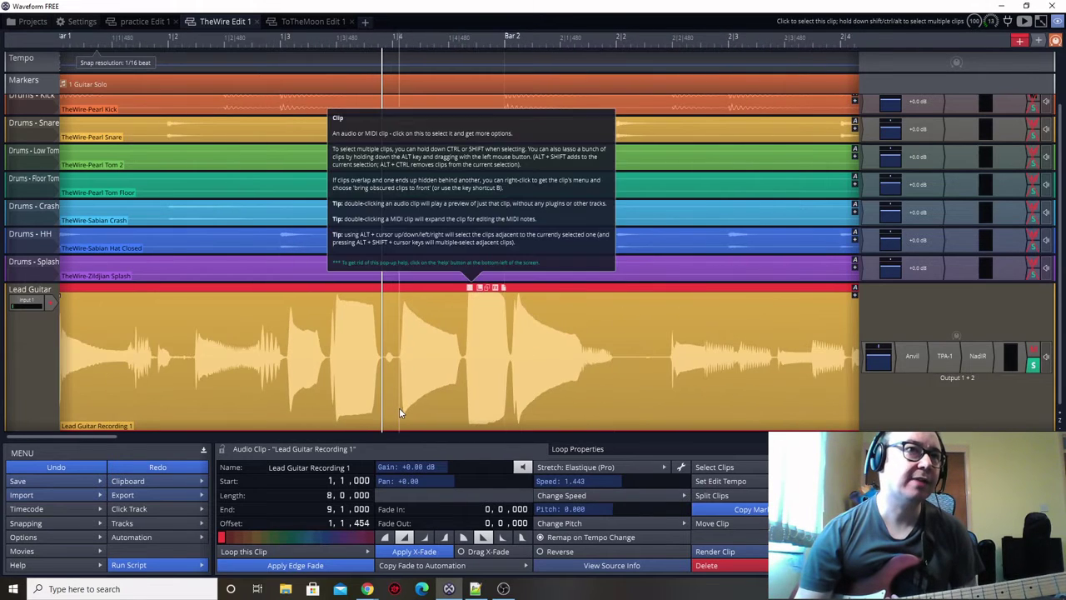
pyautogui.moveTo(748, 492)
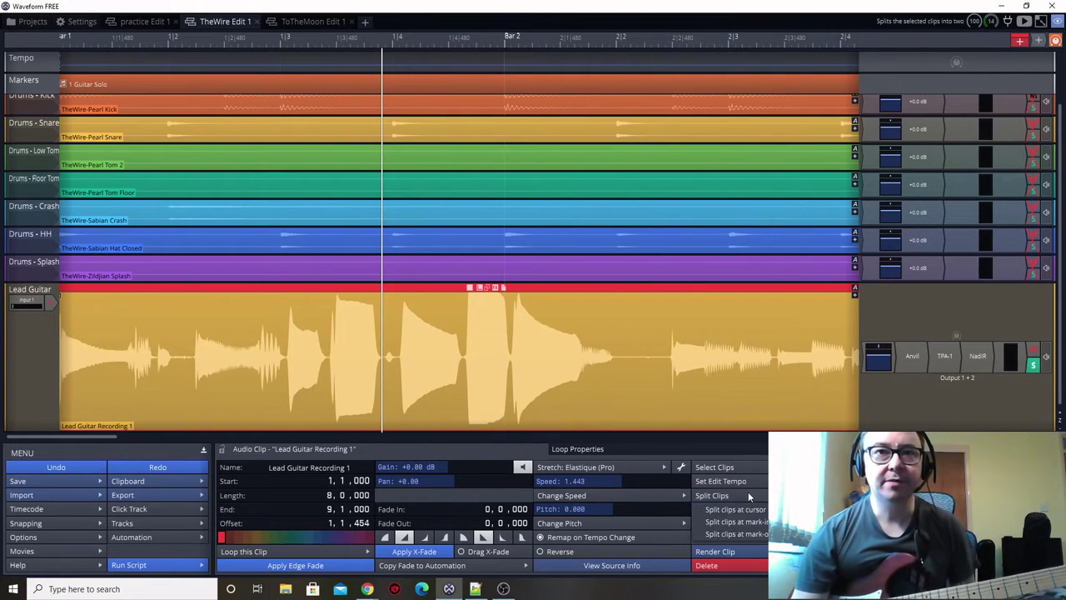
pyautogui.click(741, 510)
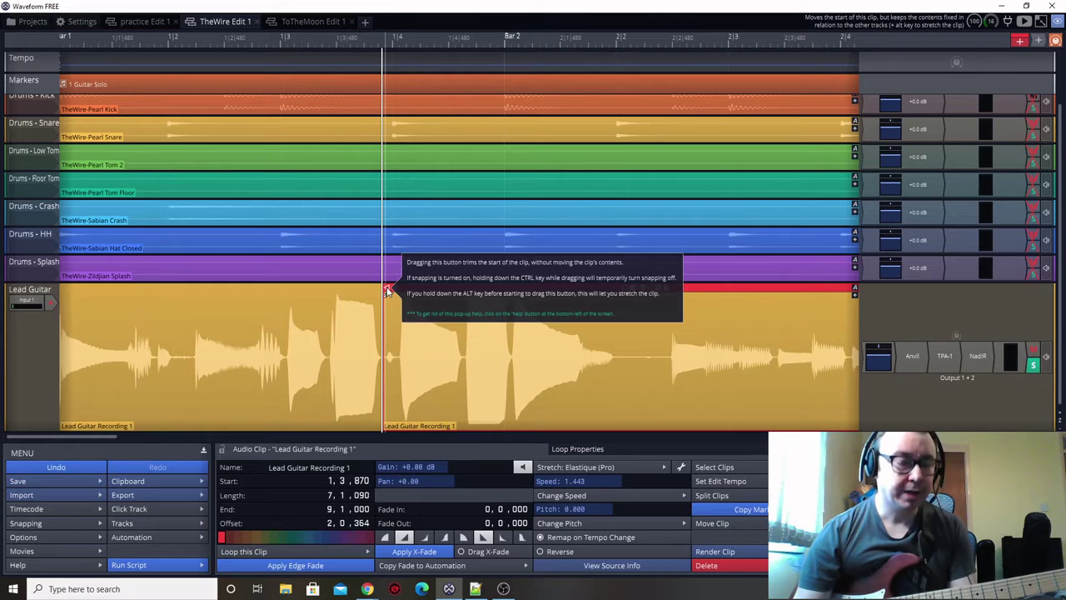
pyautogui.moveTo(387, 289); pyautogui.dragTo(508, 293)
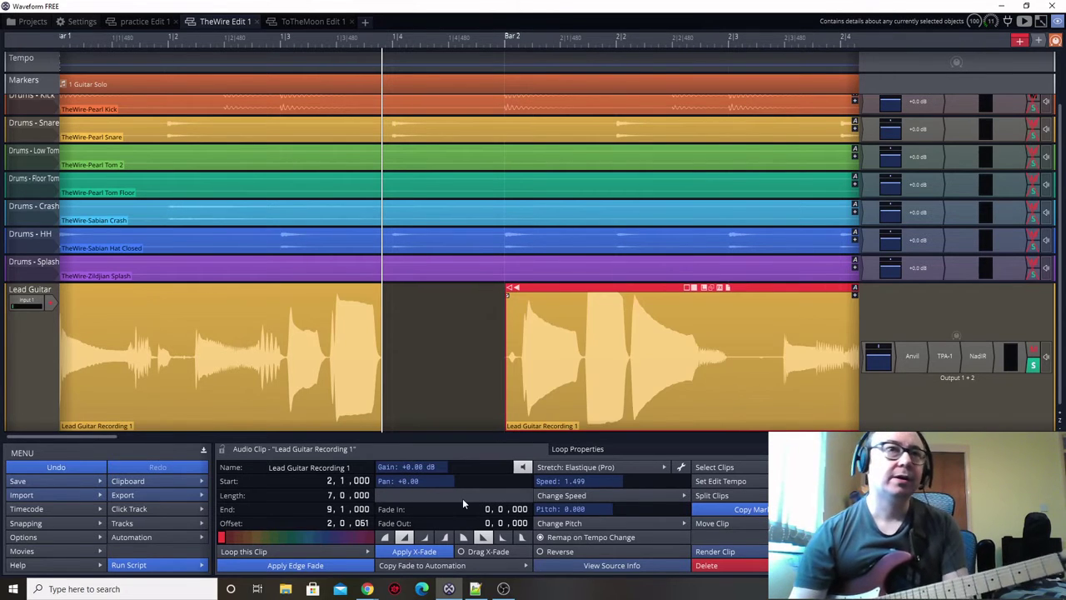
# Move the first solo clip to start at 1, 1, 480 and time-stretch its end to bar 2
pyautogui.click(280, 292)
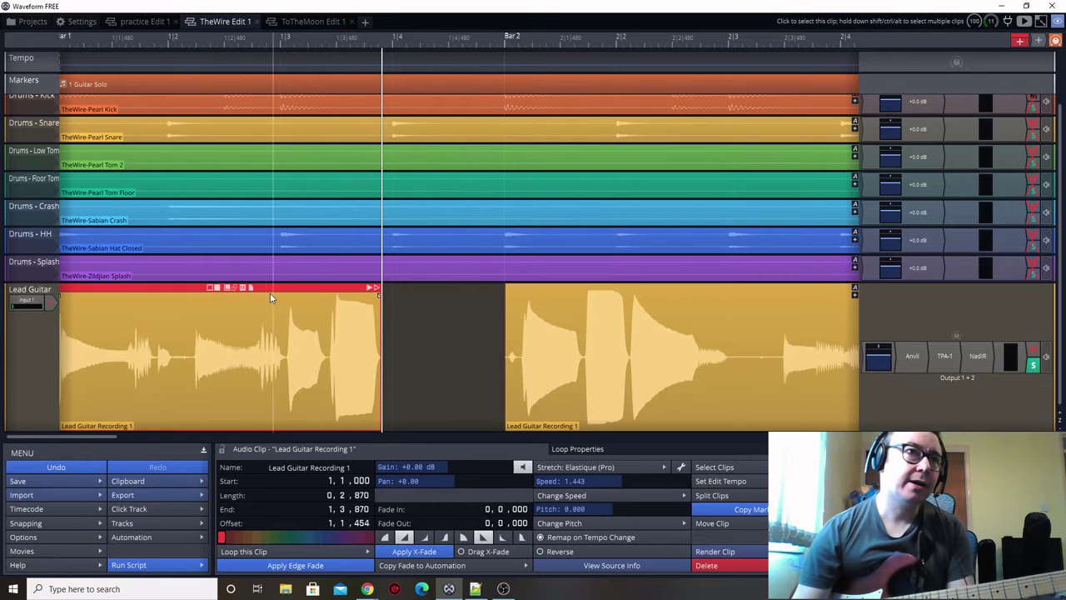
pyautogui.doubleClick(80, 436)
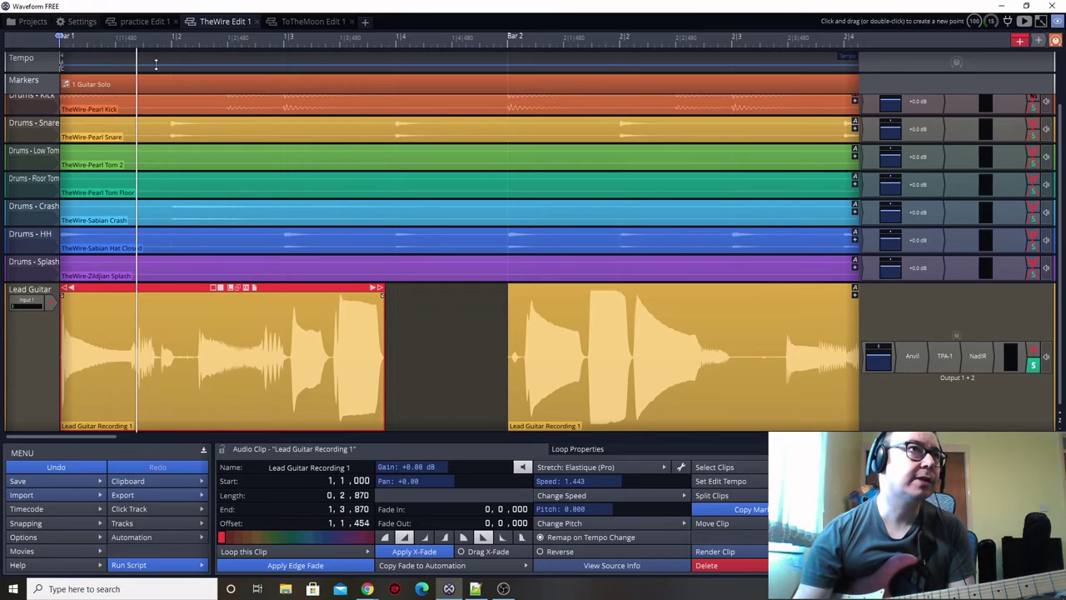
pyautogui.click(120, 64)
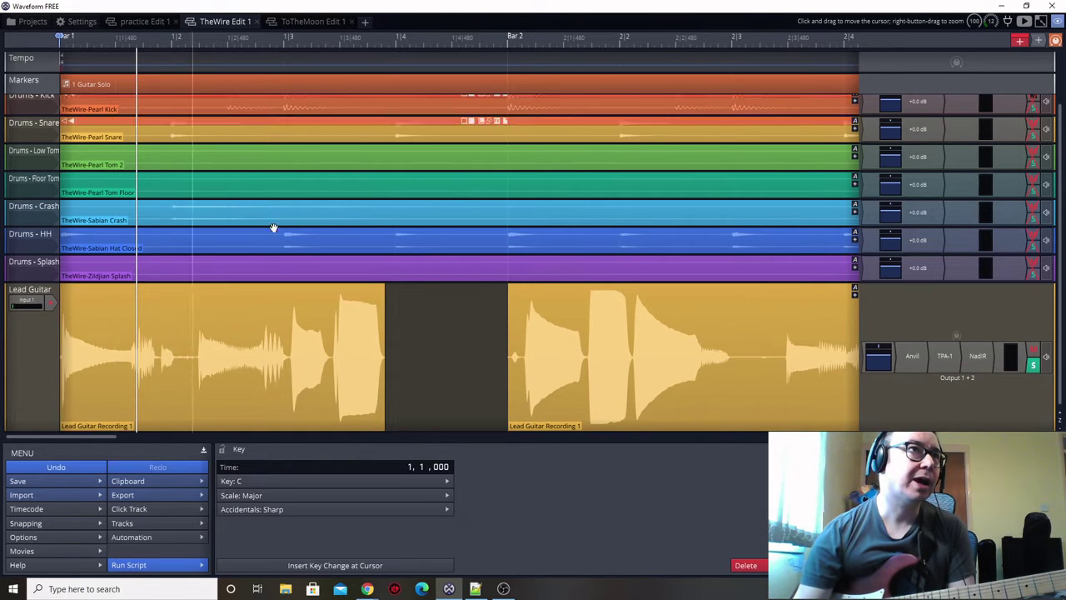
pyautogui.click(119, 63)
pyautogui.moveTo(208, 386)
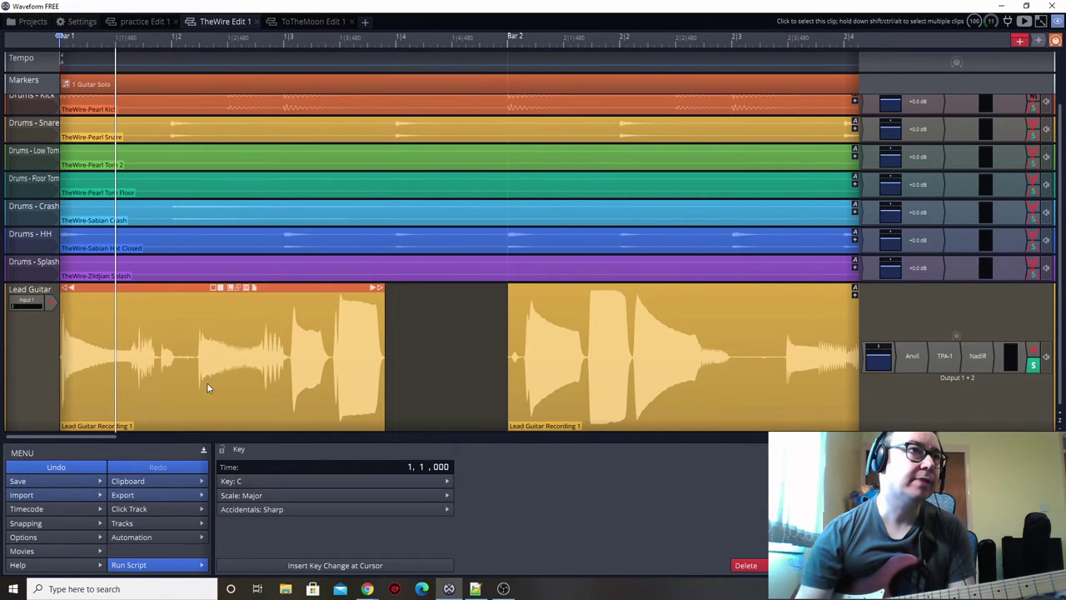
pyautogui.moveTo(159, 288); pyautogui.dragTo(216, 289)
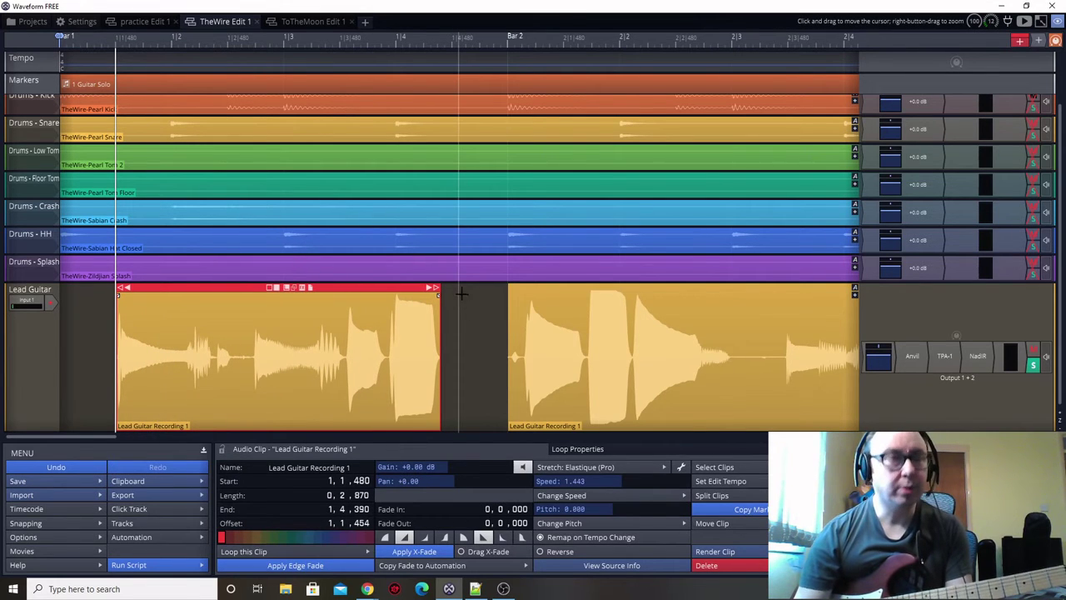
pyautogui.moveTo(447, 291); pyautogui.dragTo(506, 283)
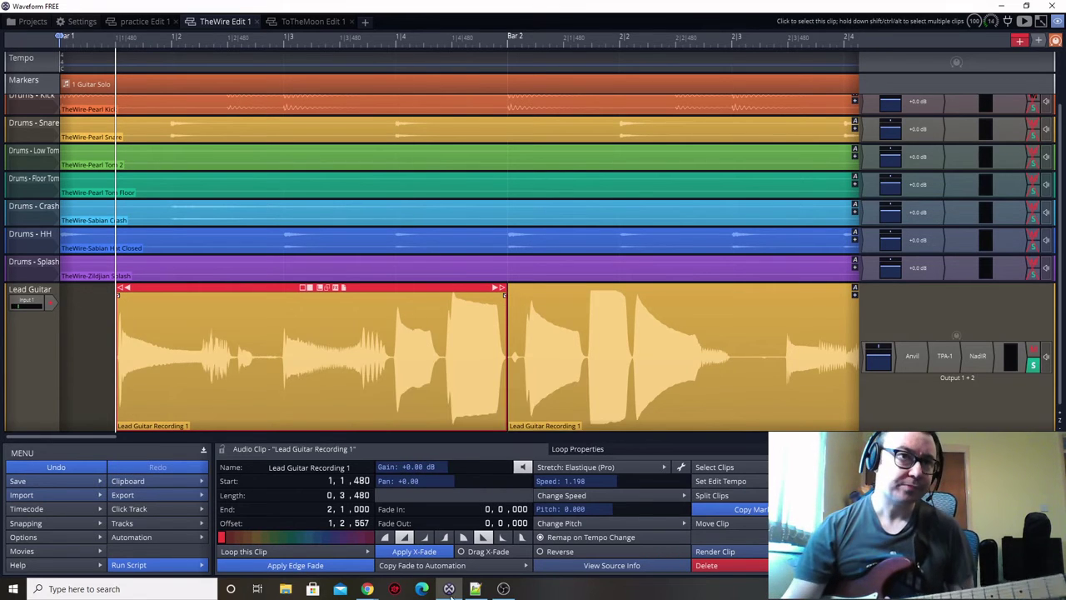
# Check the note timing across bars 105 and 106 of the Songsterr tab, then return to Waveform
pyautogui.moveTo(371, 590)
pyautogui.click(387, 552)
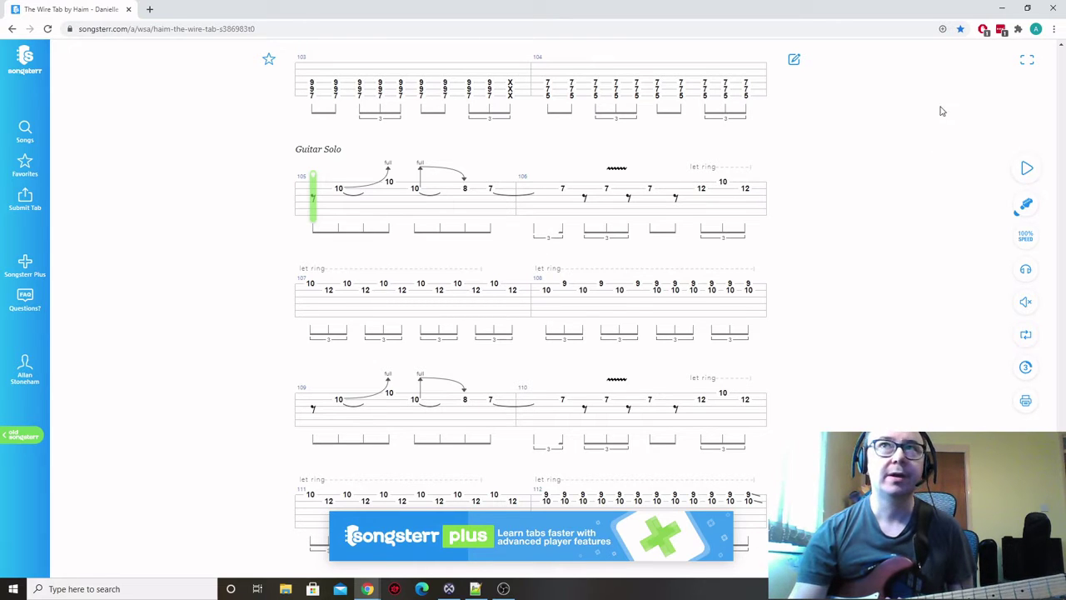
pyautogui.click(1001, 9)
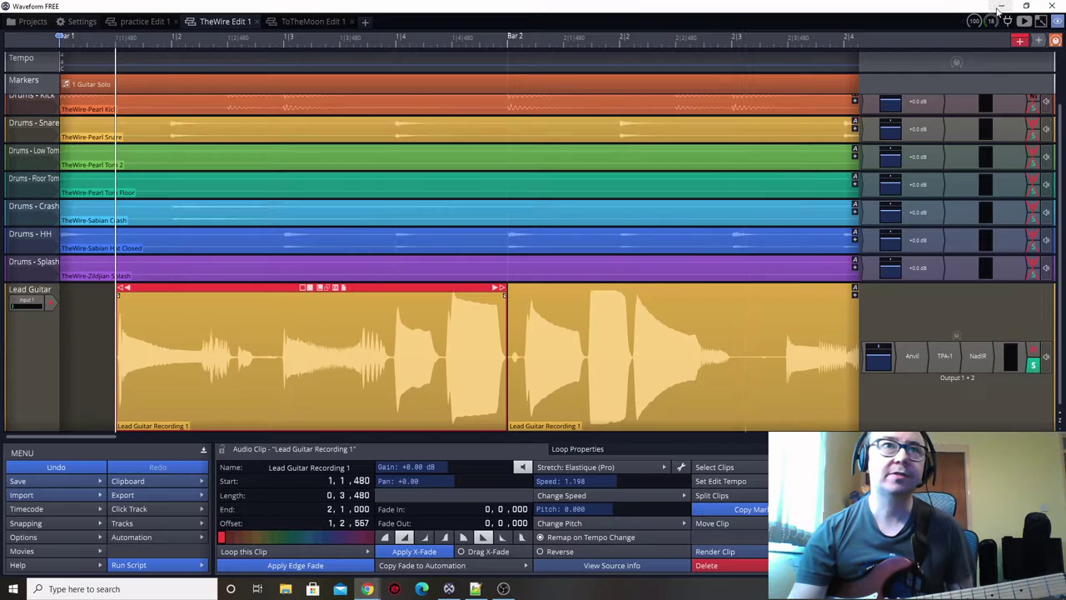
# Time-stretch the start of the second solo clip to 2, 1, 660 and the end of the first solo clip to meet it
pyautogui.click(552, 288)
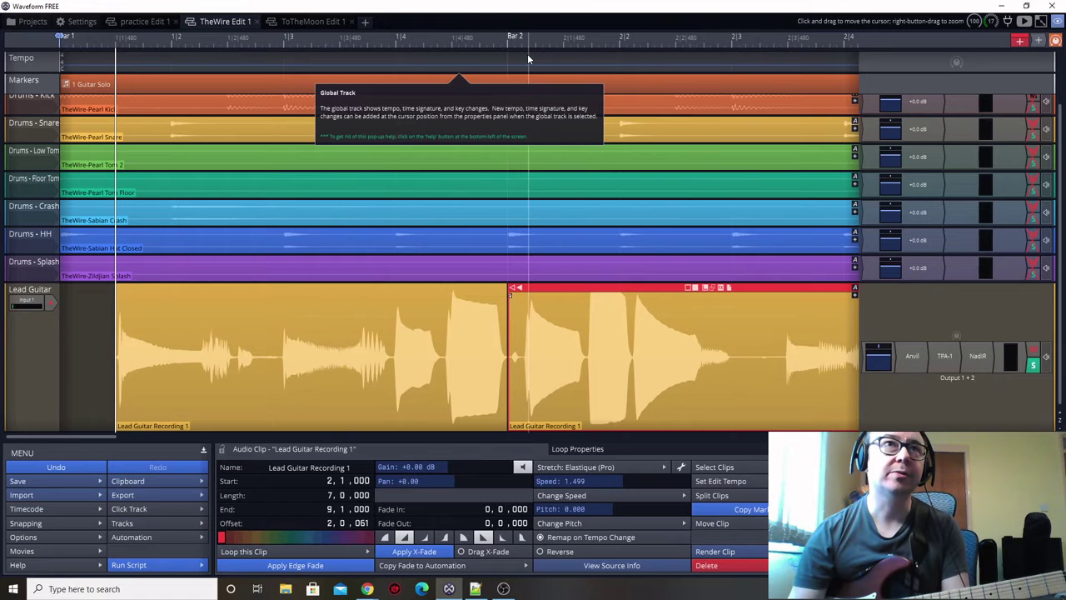
pyautogui.click(586, 53)
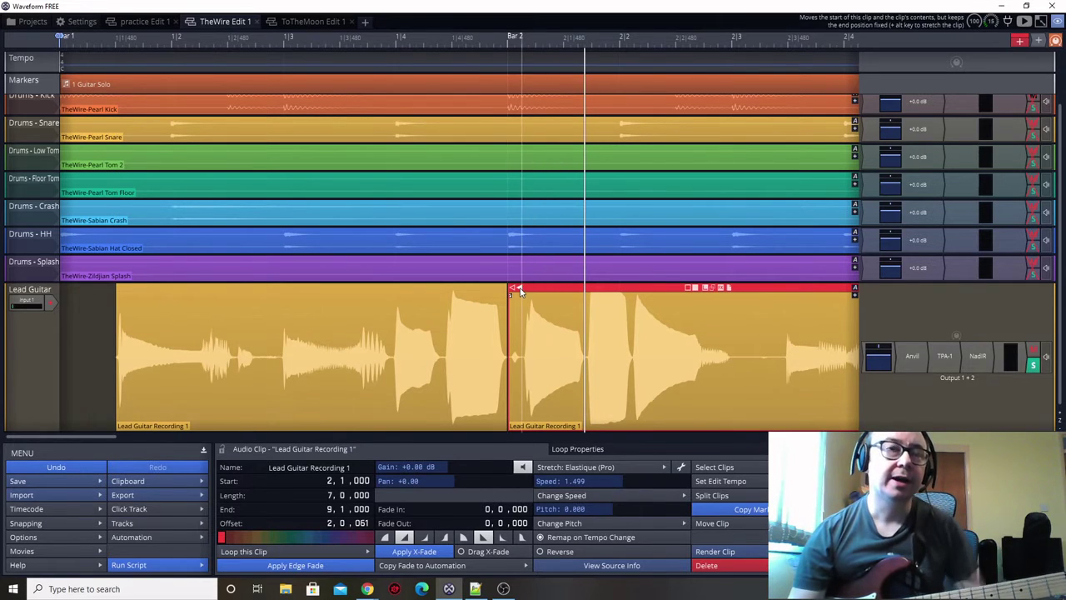
pyautogui.moveTo(513, 290); pyautogui.dragTo(587, 290)
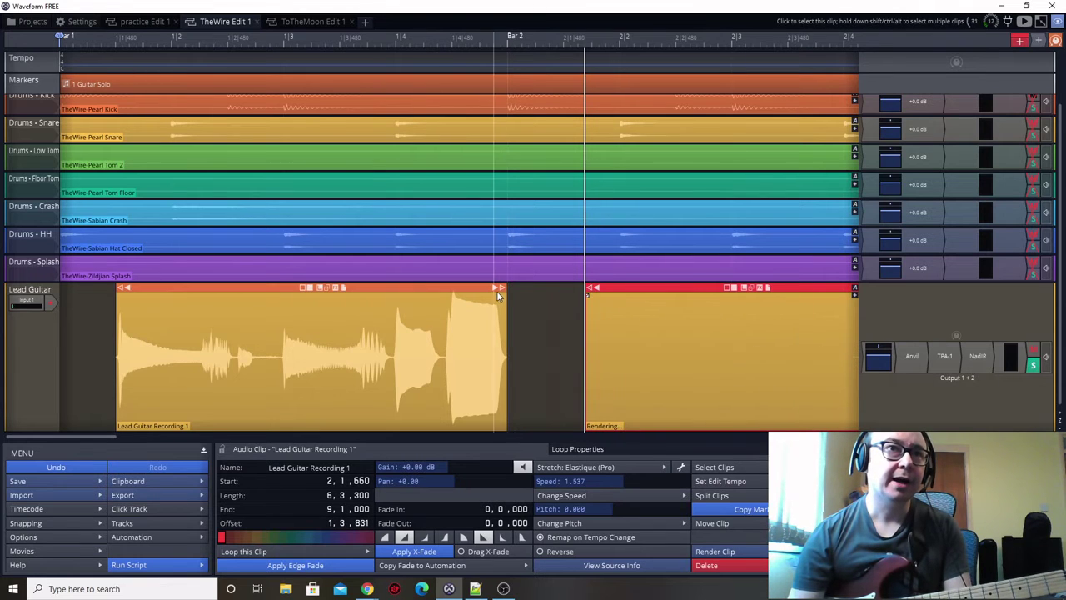
pyautogui.click(427, 334)
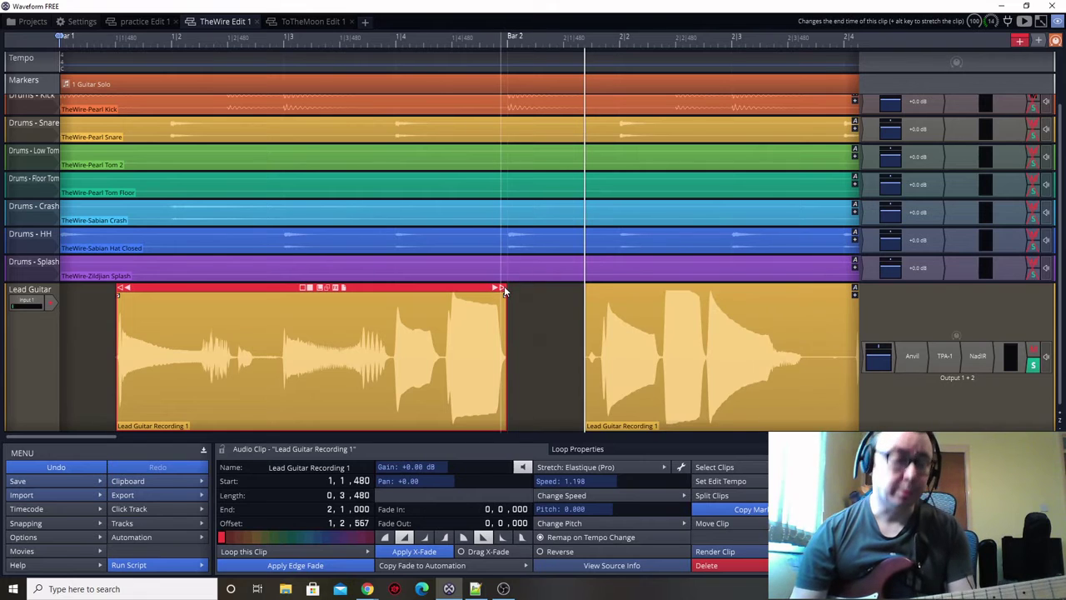
pyautogui.moveTo(504, 286); pyautogui.dragTo(581, 287)
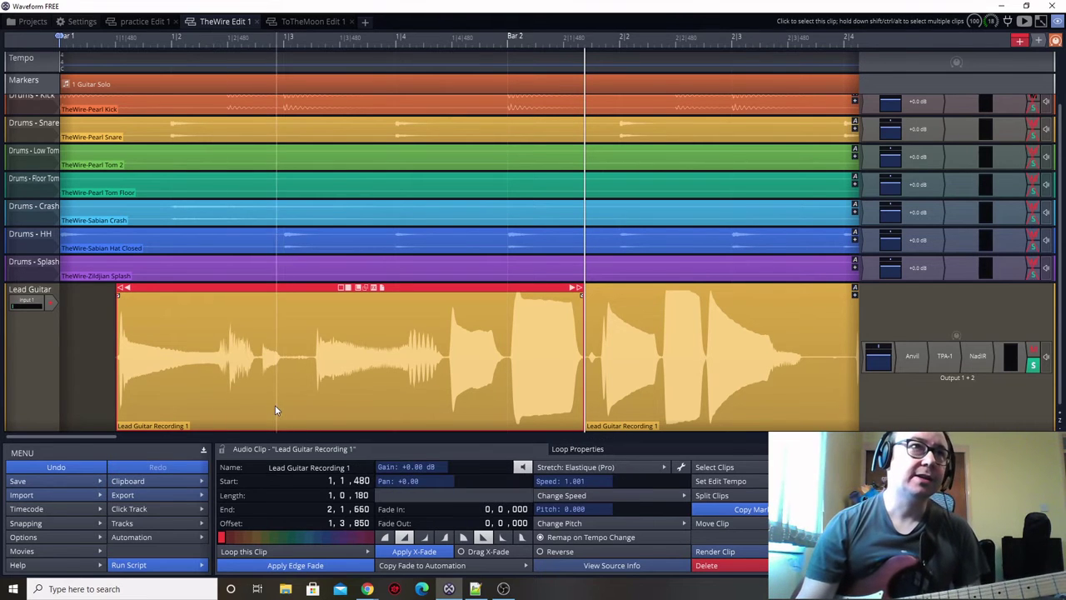
# Split the first solo clip at bar 2, just before its last note
pyautogui.moveTo(275, 408)
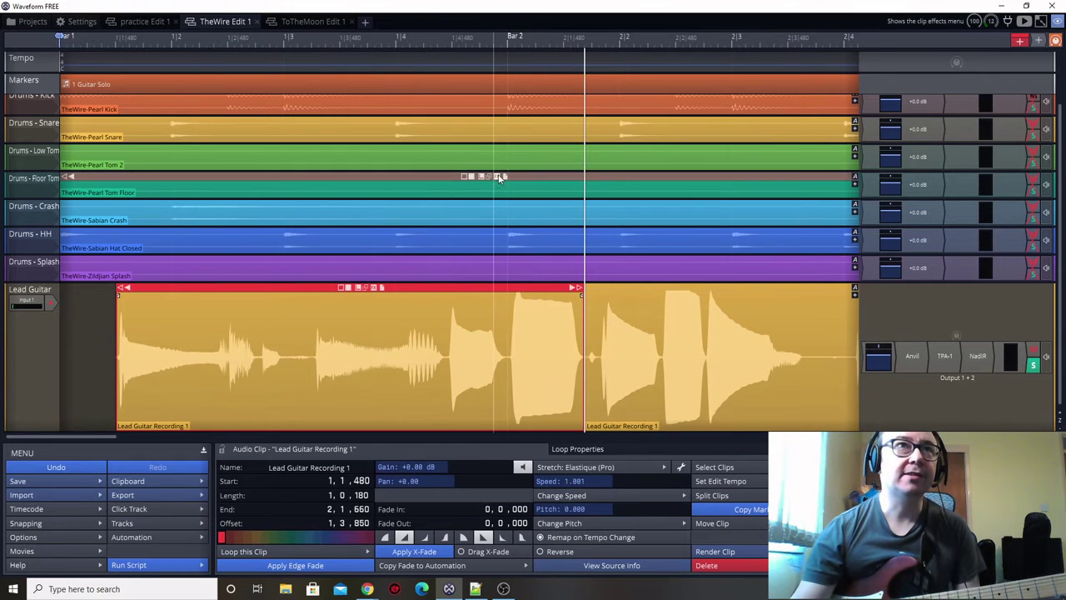
pyautogui.click(509, 331)
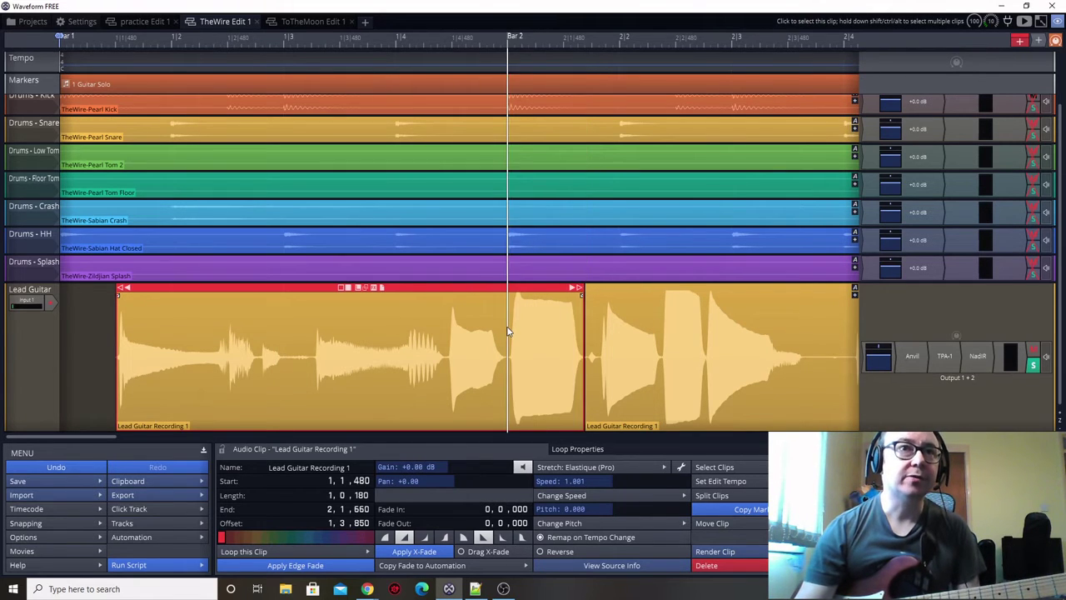
pyautogui.click(714, 510)
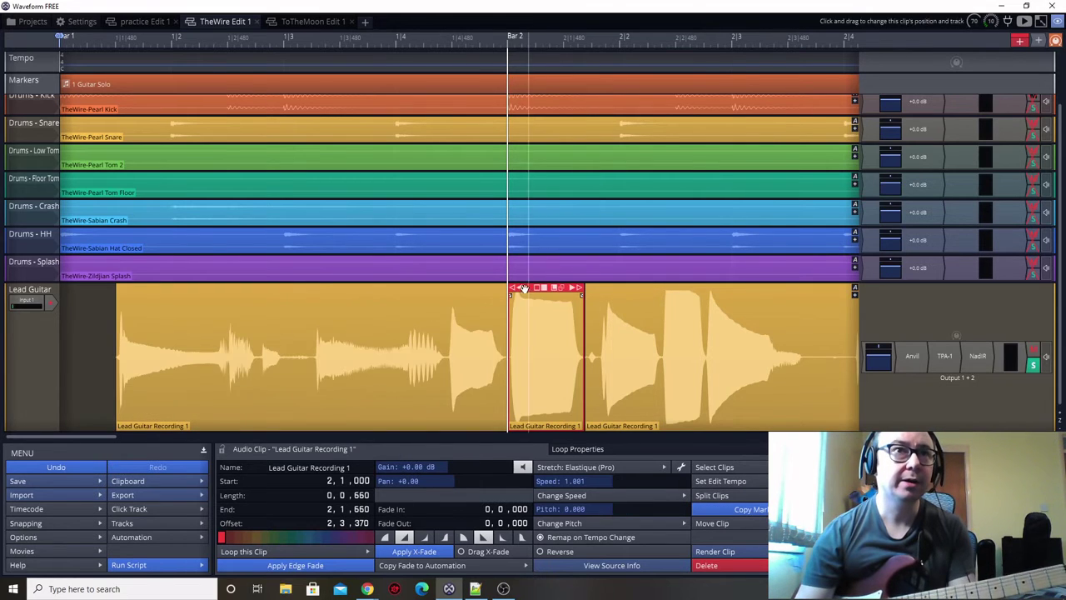
# Check the timing of the last bar 105 note in the Songsterr tab, then return to Waveform
pyautogui.click(461, 293)
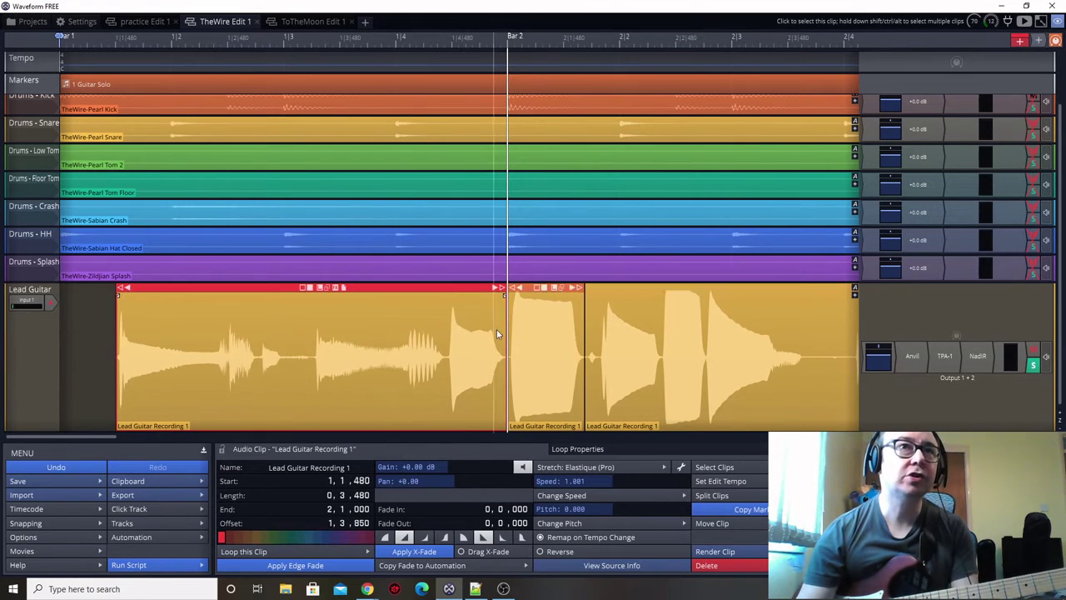
pyautogui.moveTo(368, 589)
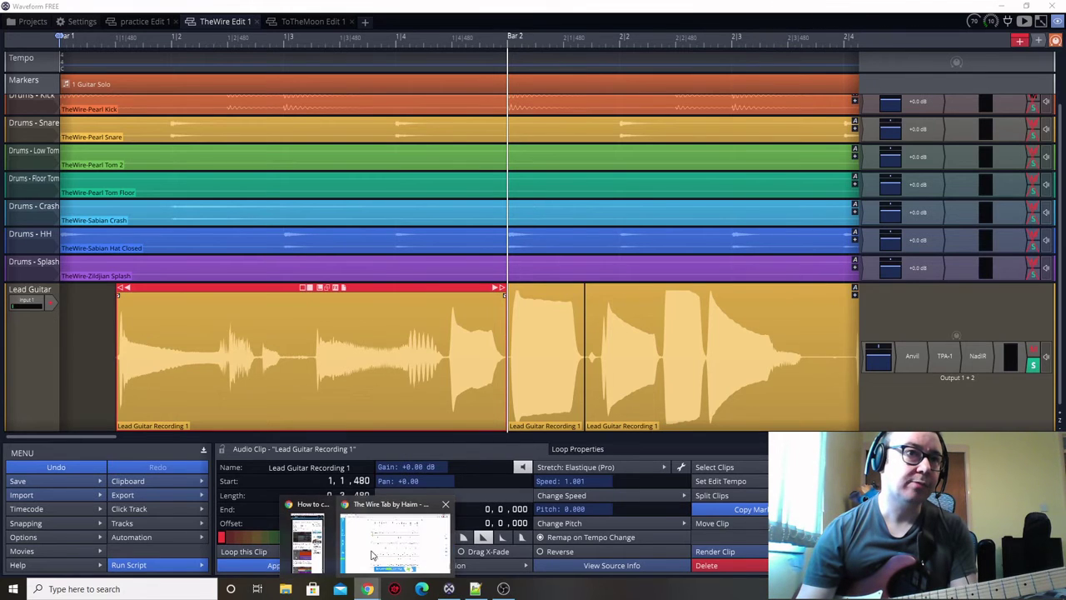
pyautogui.click(373, 556)
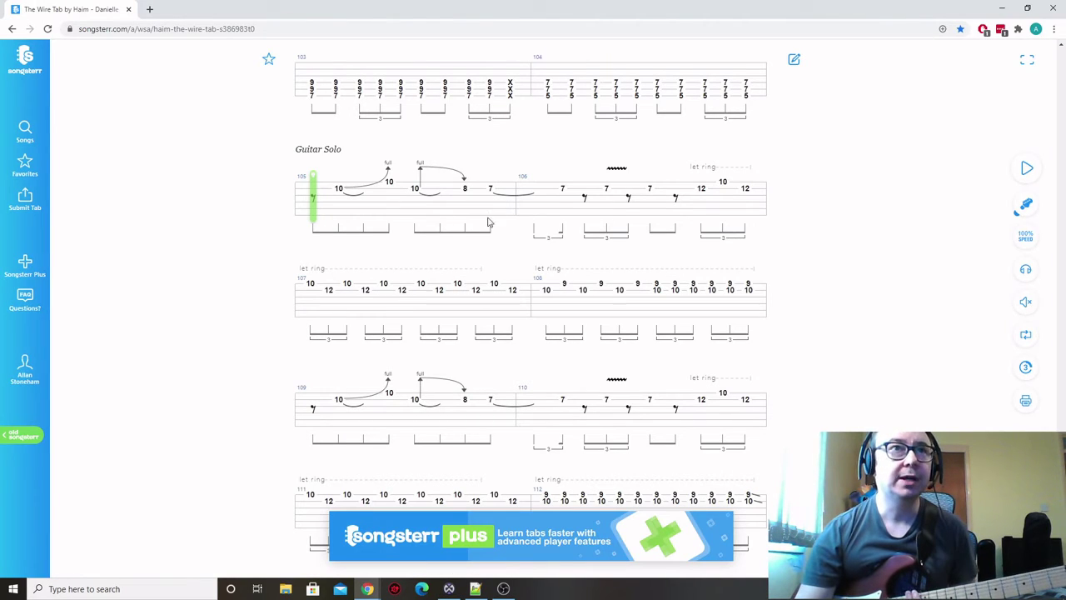
pyautogui.click(1002, 7)
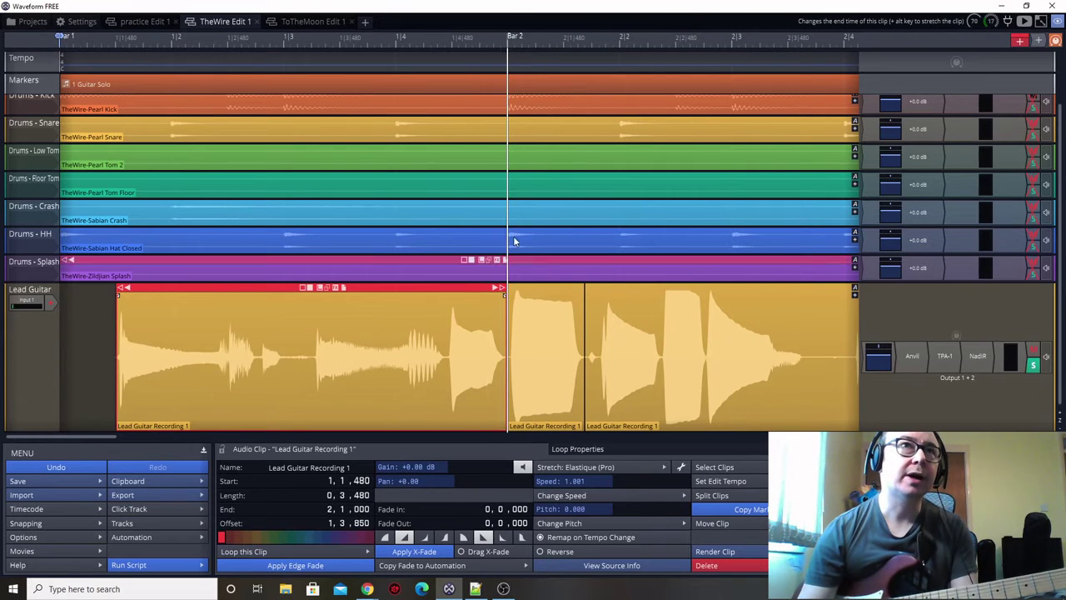
# Time-stretch the end of the first solo clip to 1, 4, 480 and the start of the second clip to meet it
pyautogui.click(451, 57)
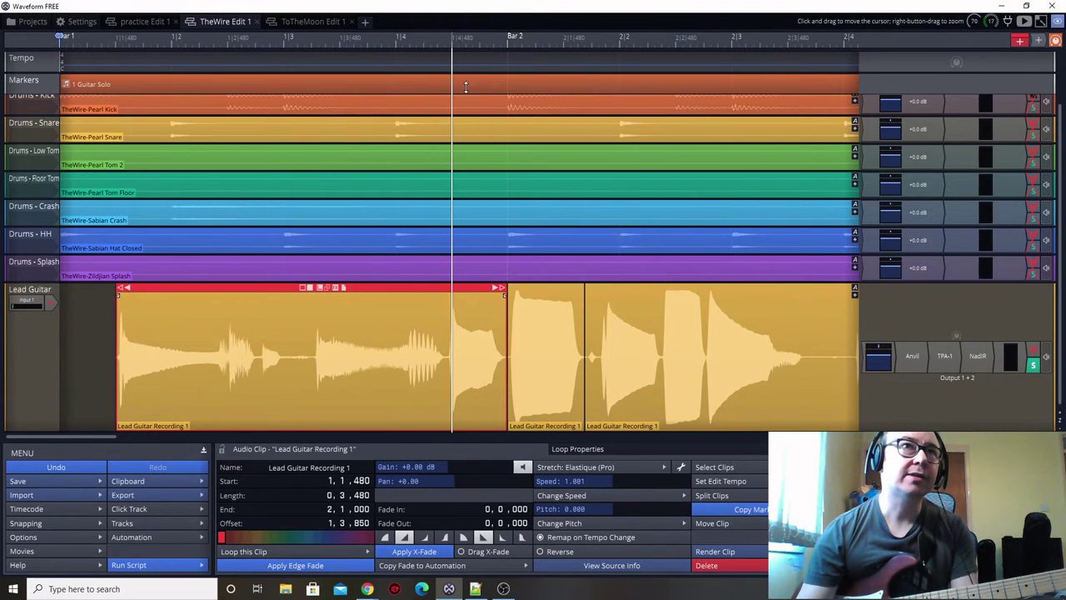
pyautogui.moveTo(503, 288); pyautogui.dragTo(448, 291)
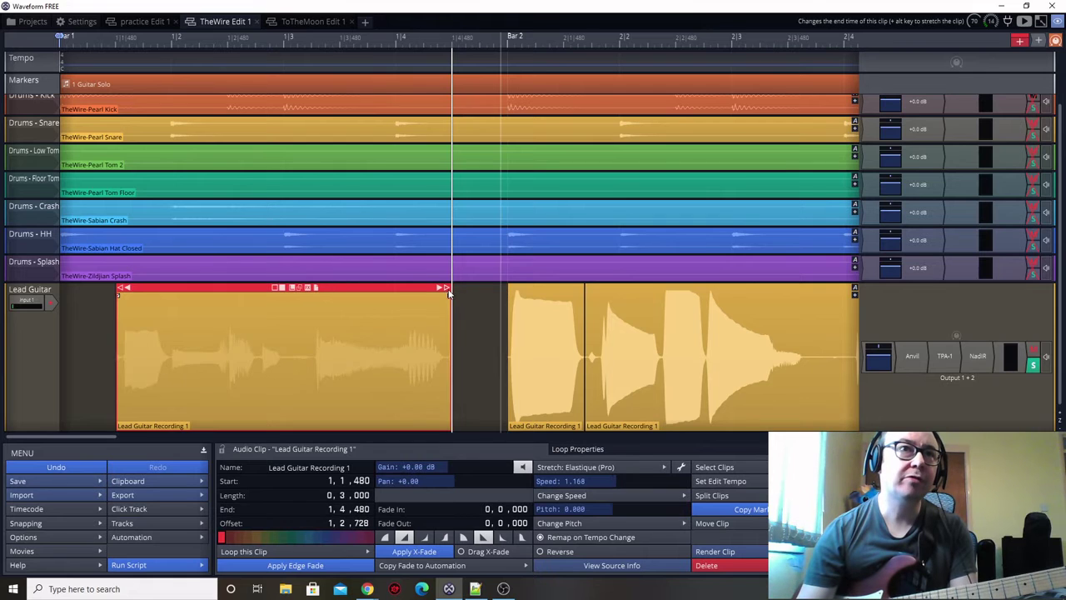
pyautogui.click(514, 291)
pyautogui.moveTo(514, 290); pyautogui.dragTo(454, 291)
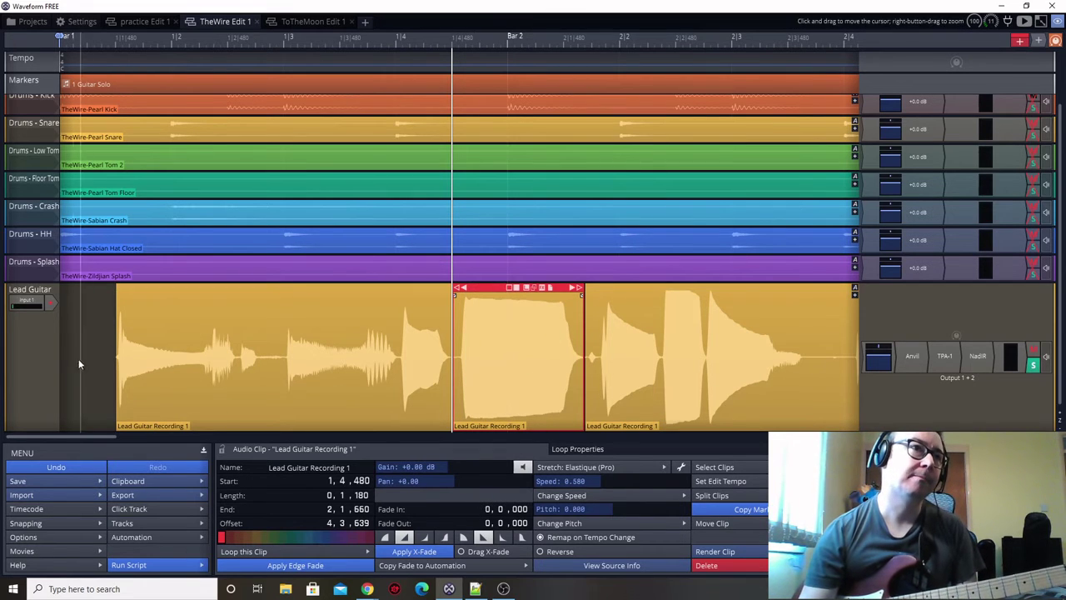
# Play the solo from the start of bar 1 to check the stretched notes against the drums
pyautogui.press('Home')
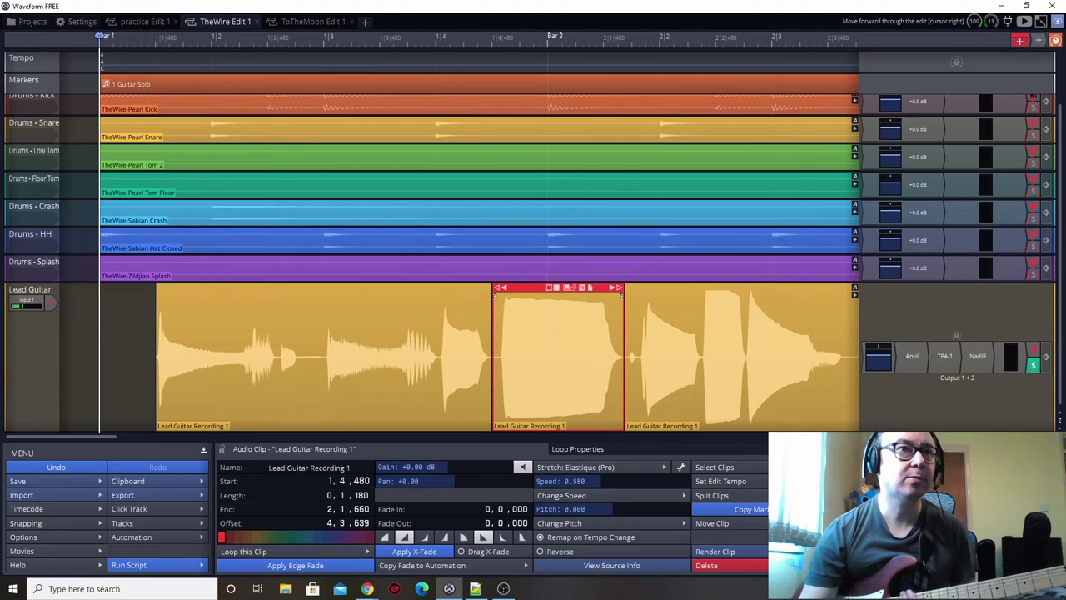
pyautogui.press('space')
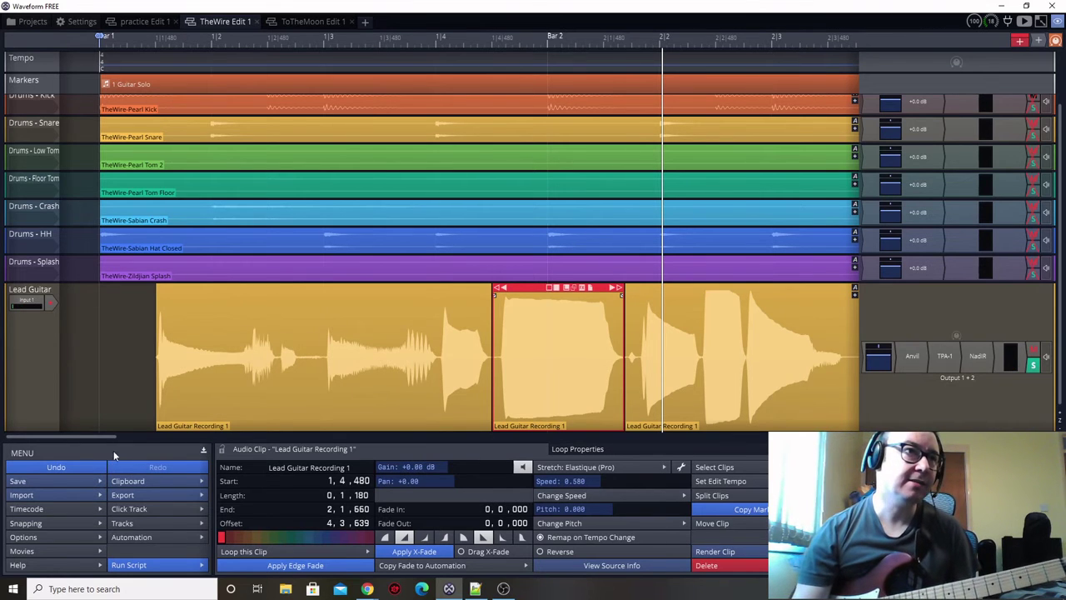
pyautogui.moveTo(98, 438); pyautogui.dragTo(139, 438)
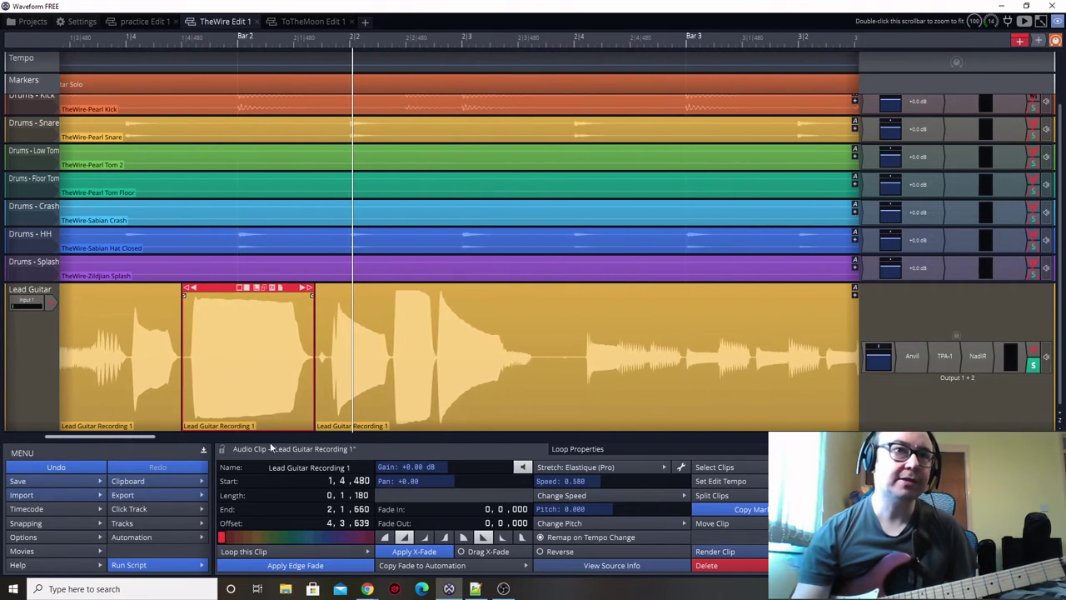
# Check the notes and rests of bar 106 in the Songsterr tab, then return to Waveform
pyautogui.moveTo(368, 589)
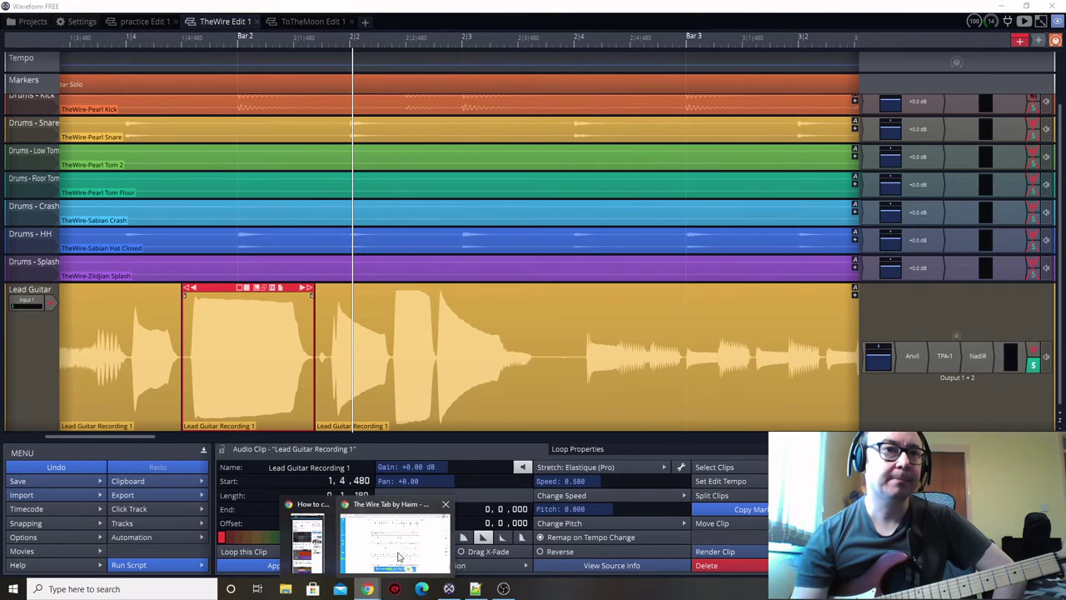
pyautogui.click(399, 556)
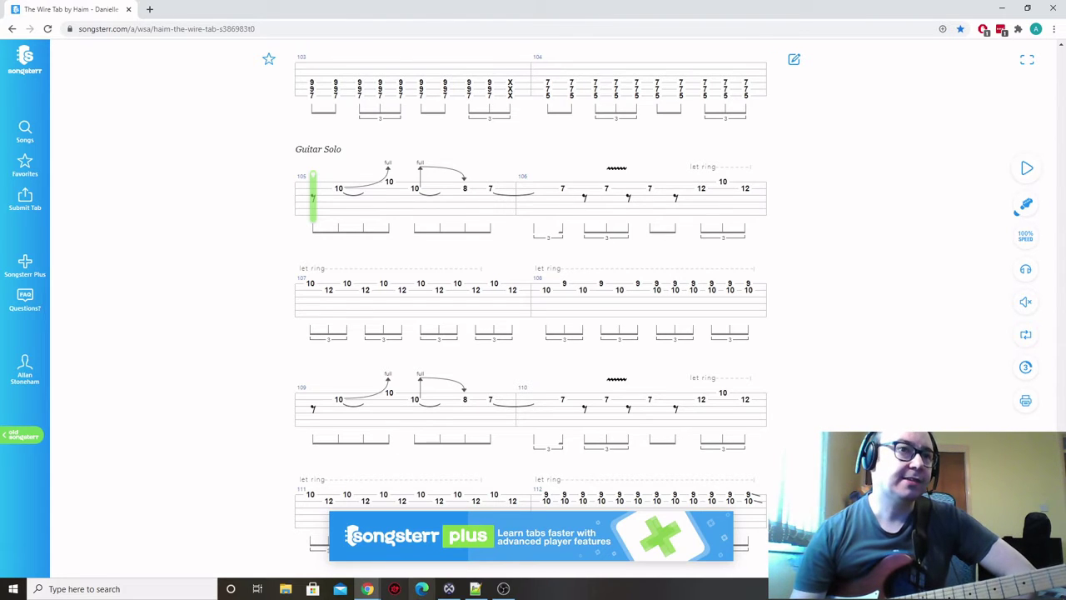
pyautogui.click(446, 592)
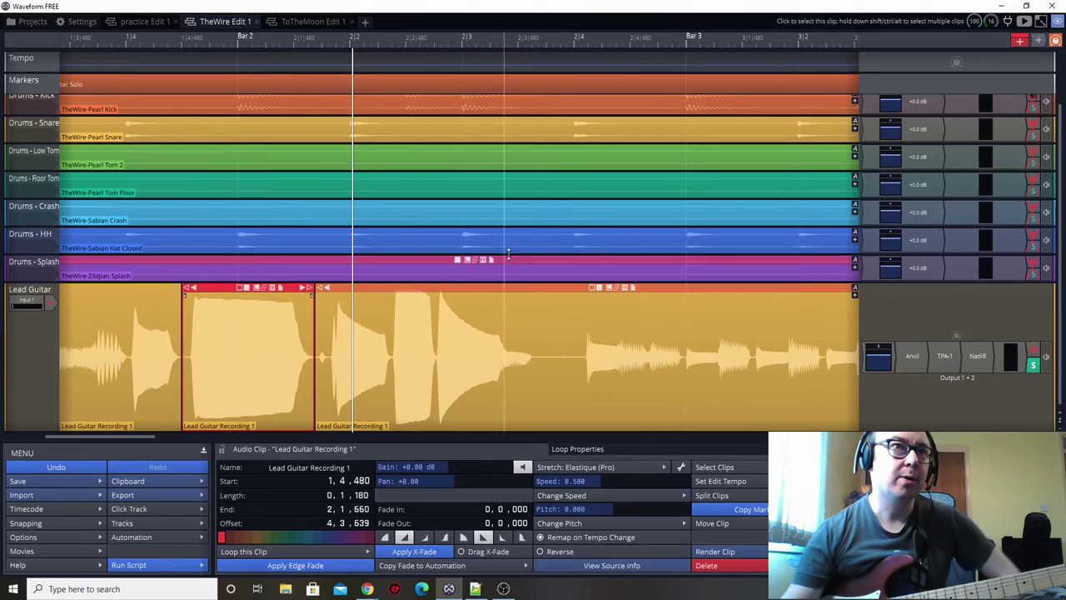
# Play the third solo clip from its start at 2, 1, 660 to check its timing
pyautogui.click(316, 68)
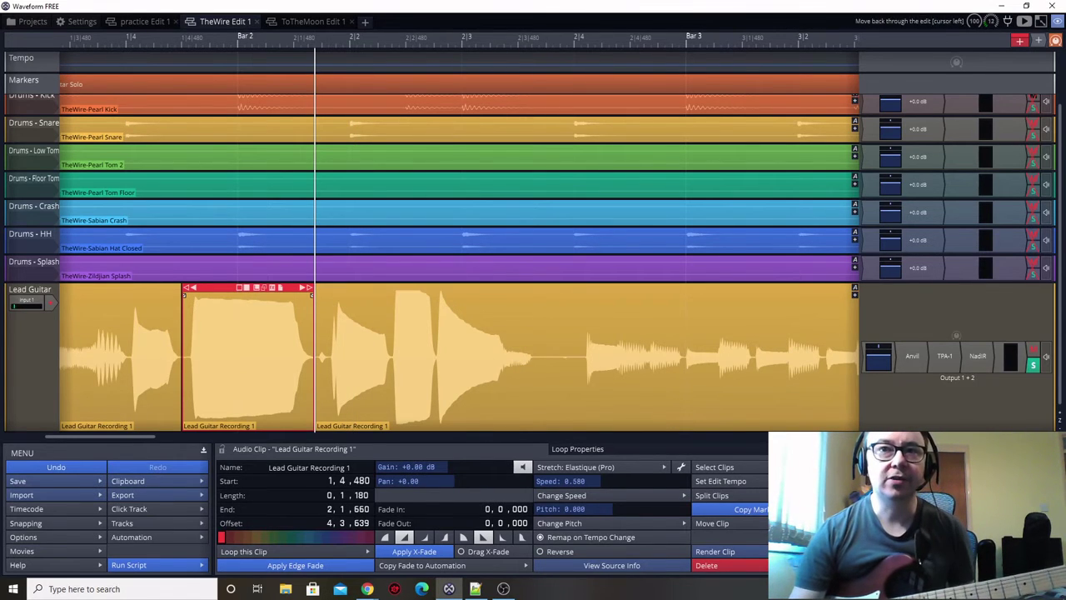
pyautogui.press('space')
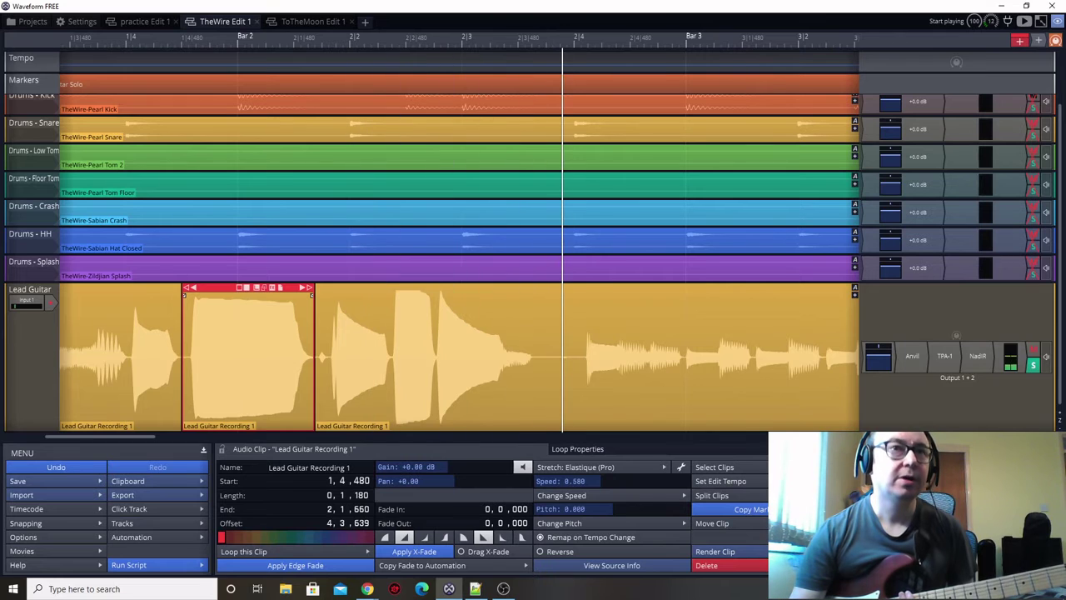
pyautogui.click(550, 354)
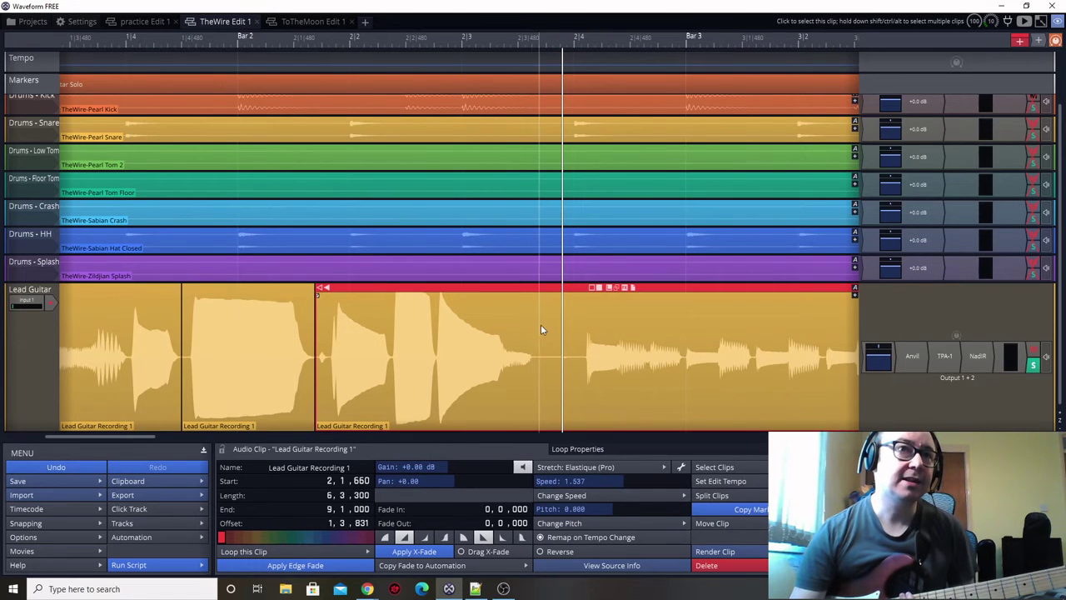
# Check the Songsterr tab again and split the third solo clip at 2, 3, 600, in the silence after its decaying note
pyautogui.click(534, 75)
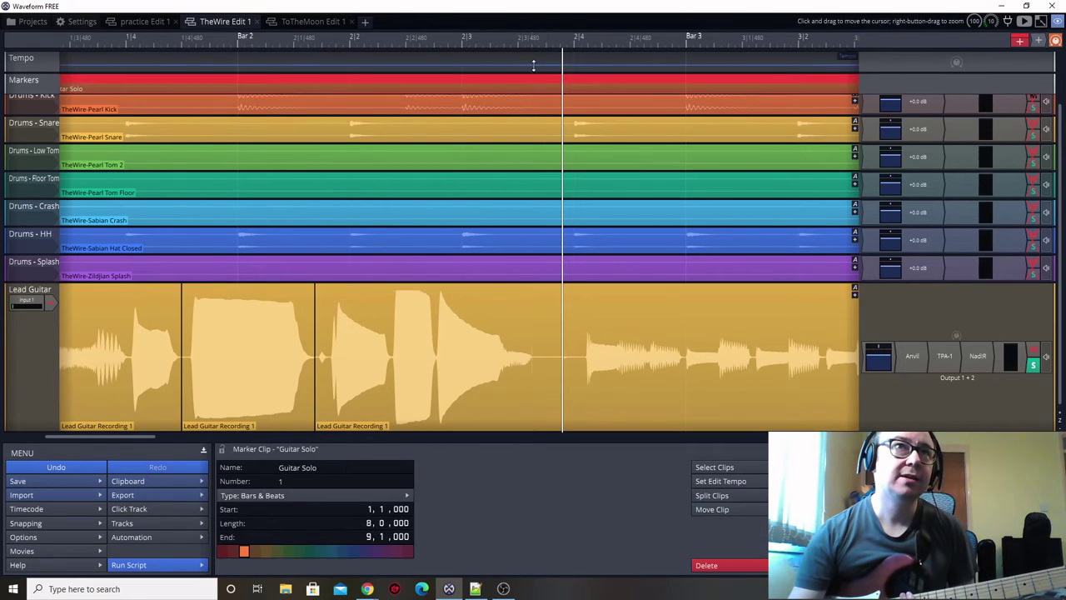
pyautogui.click(531, 53)
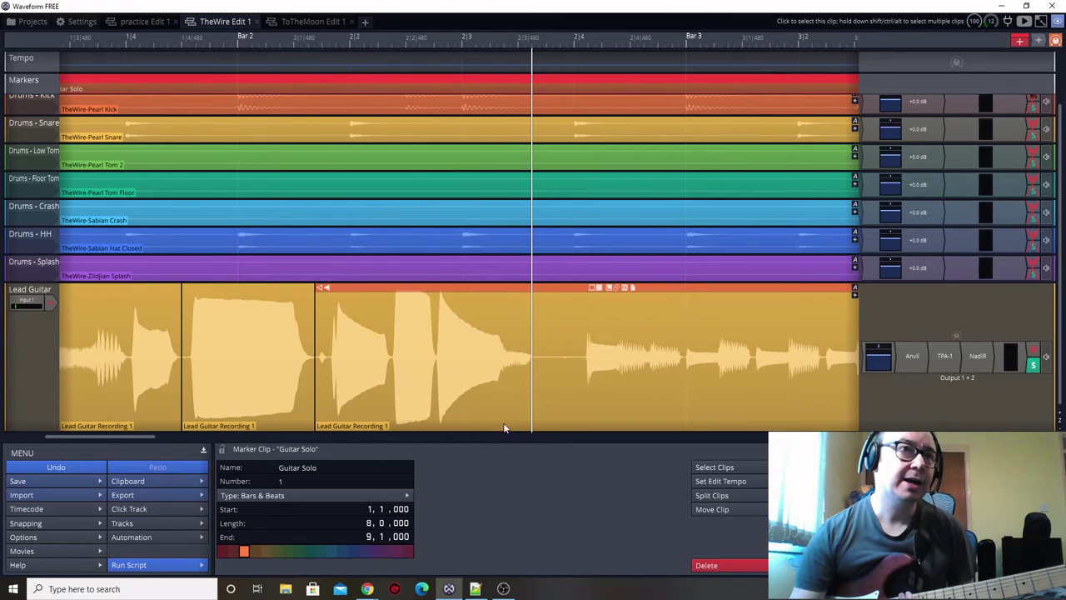
pyautogui.click(384, 342)
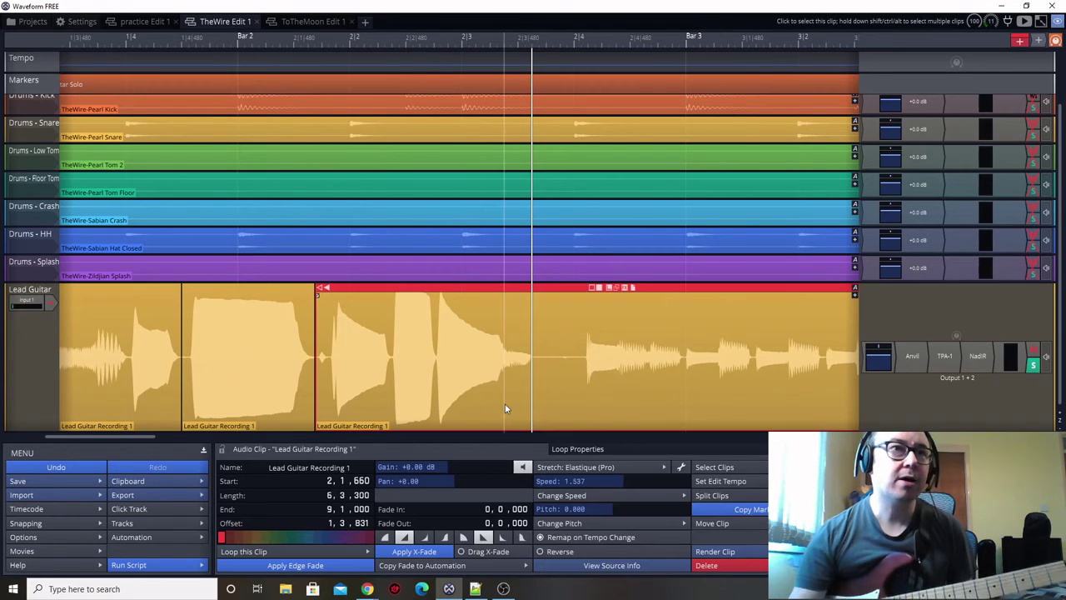
pyautogui.moveTo(505, 408)
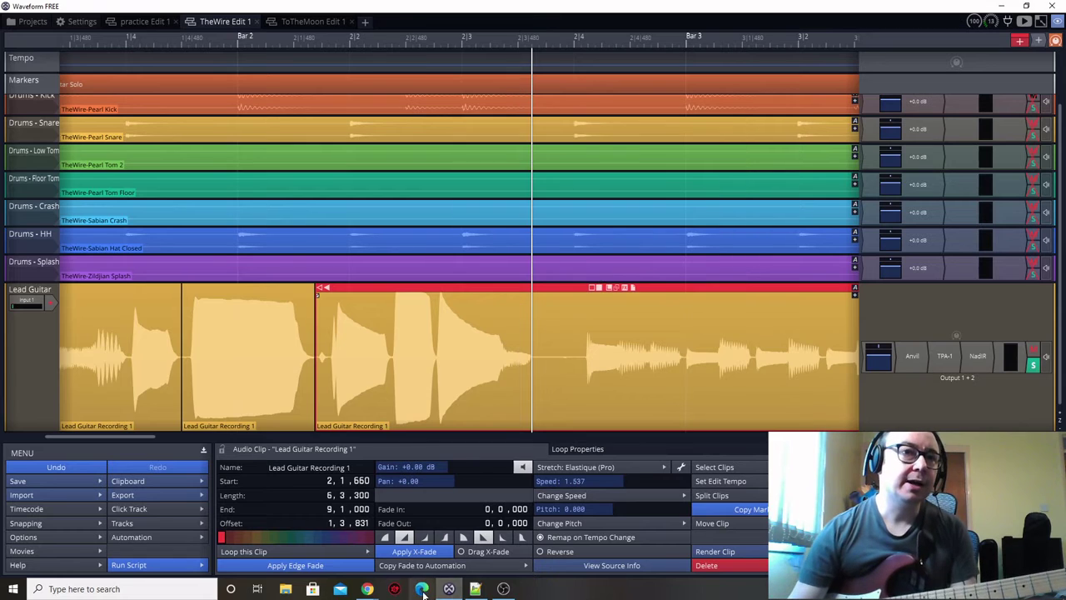
pyautogui.click(448, 588)
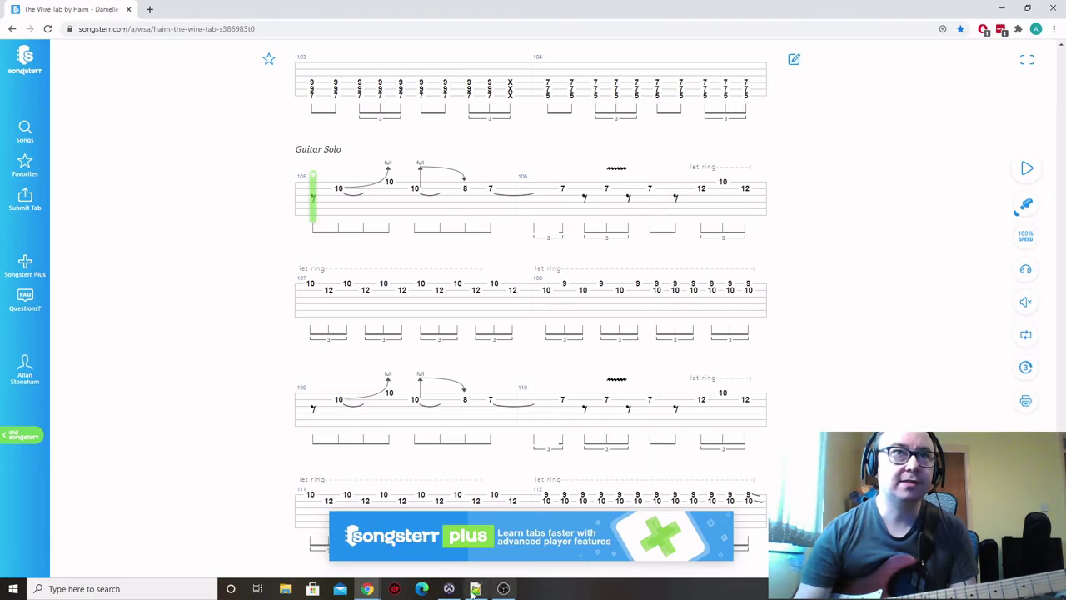
pyautogui.click(1002, 8)
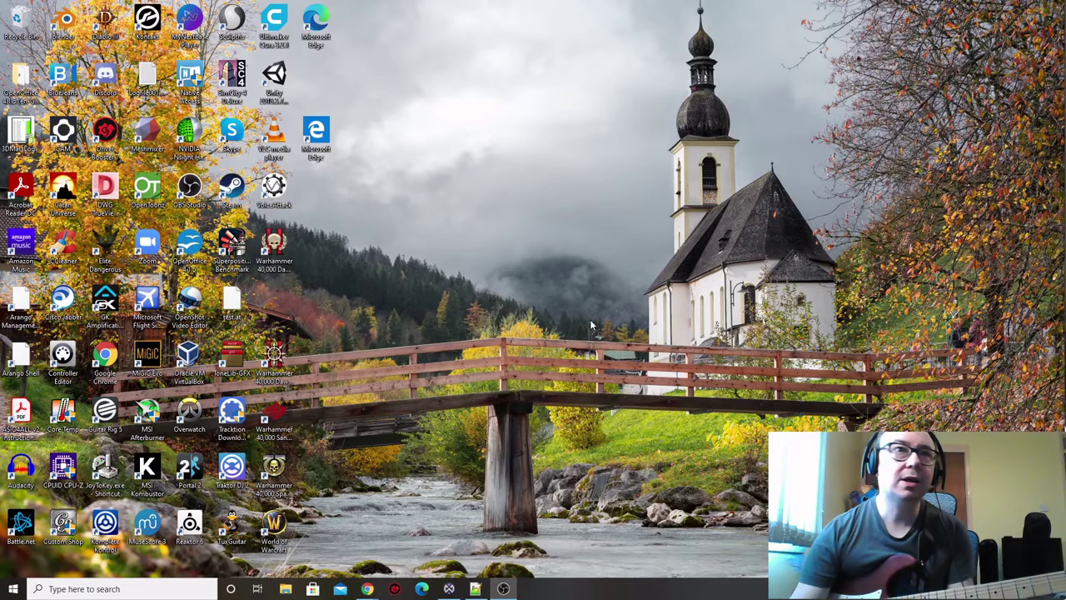
pyautogui.click(449, 588)
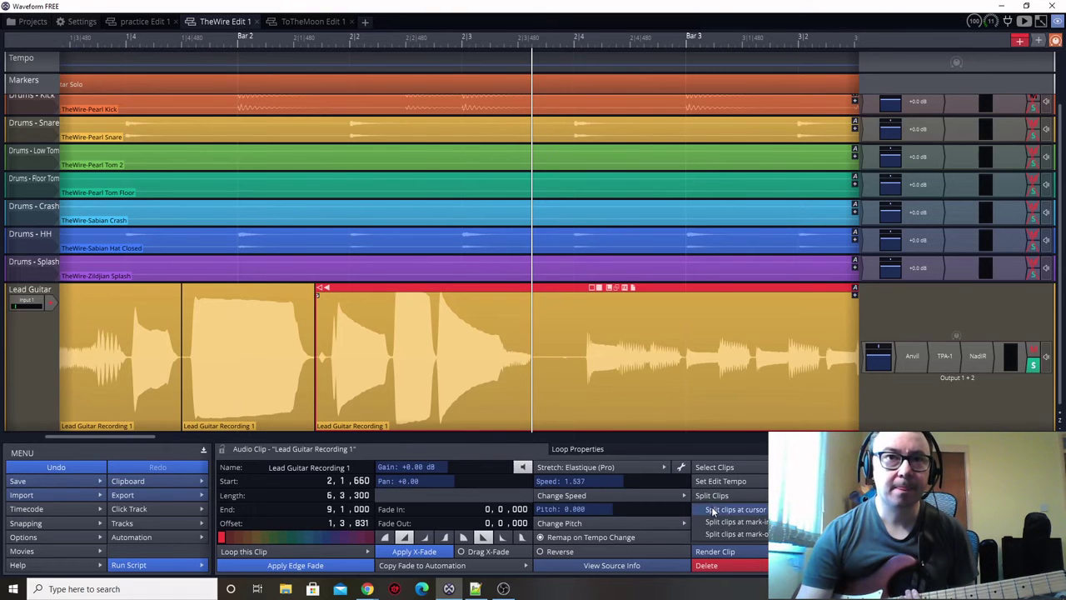
pyautogui.click(723, 509)
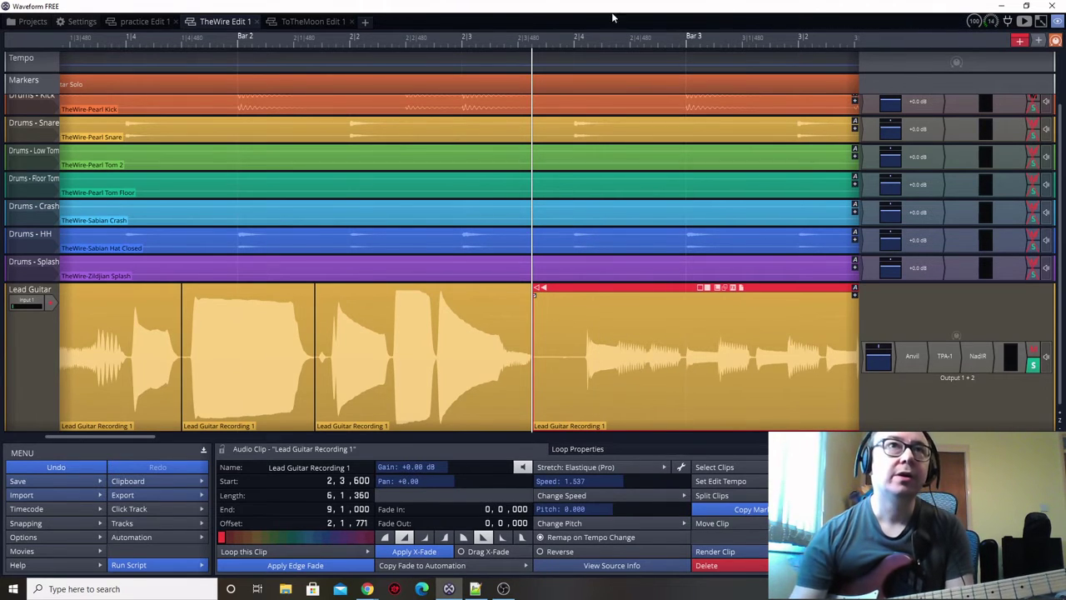
# Trim the start of the last solo clip to 2, 4, 060, then time-stretch that start to 2, 4, 000
pyautogui.click(583, 320)
pyautogui.moveTo(537, 292); pyautogui.dragTo(588, 291)
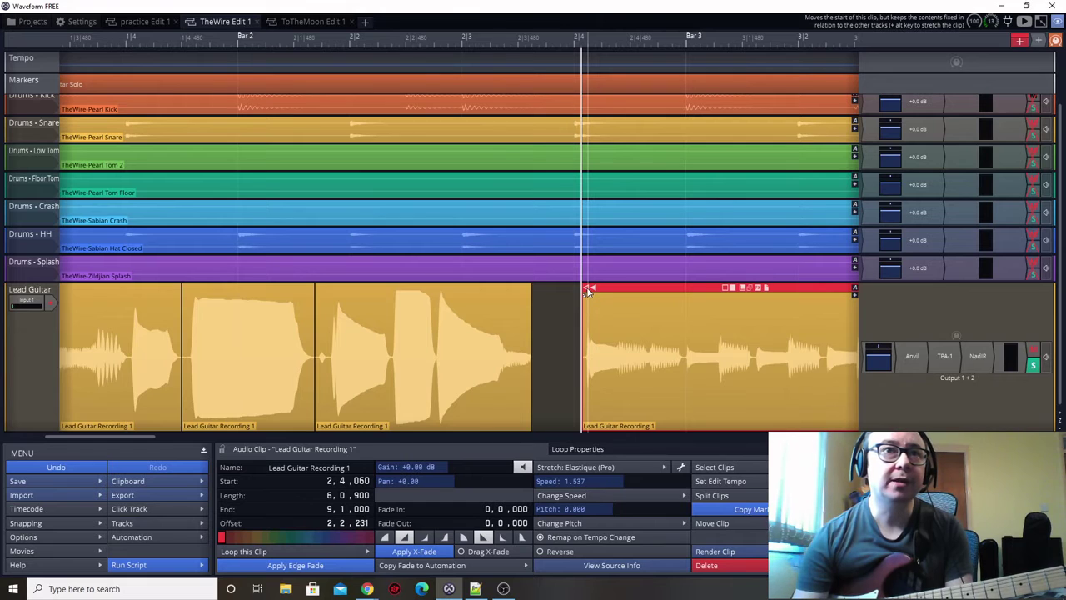
pyautogui.moveTo(588, 289); pyautogui.dragTo(576, 289)
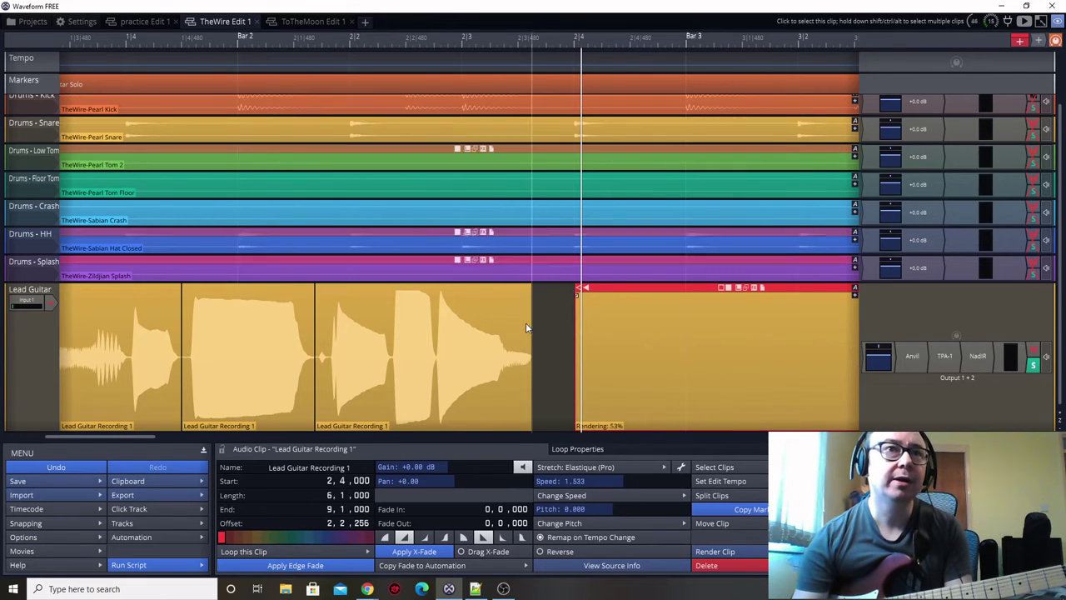
# Time-stretch the end of the third solo clip to 2, 4, 000 so it meets the clip that follows
pyautogui.moveTo(531, 289); pyautogui.dragTo(568, 290)
pyautogui.scroll(-2, 555, 383)
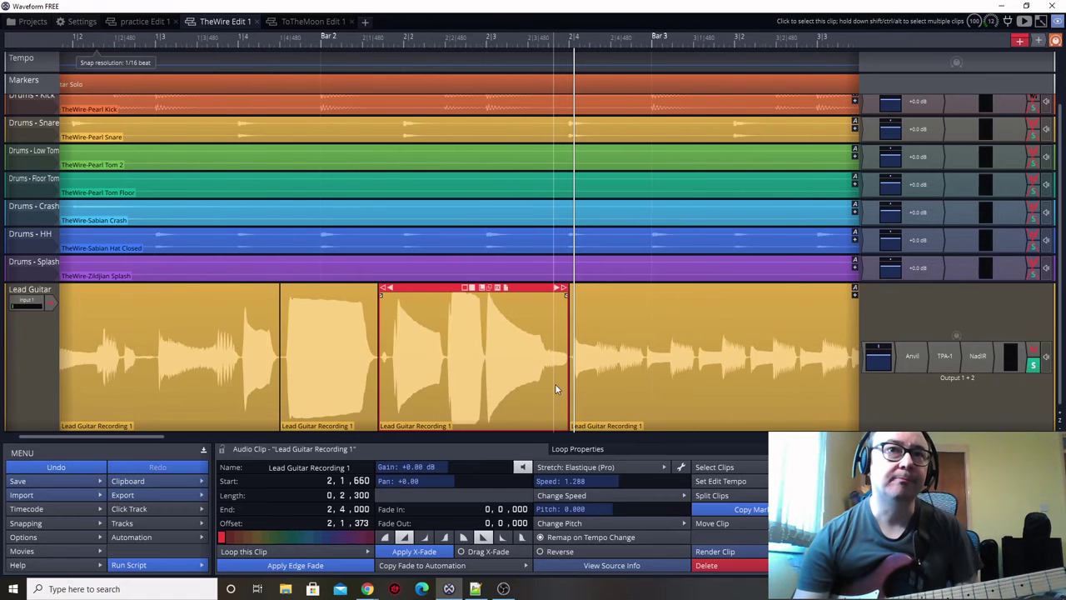
pyautogui.scroll(-2, 555, 383)
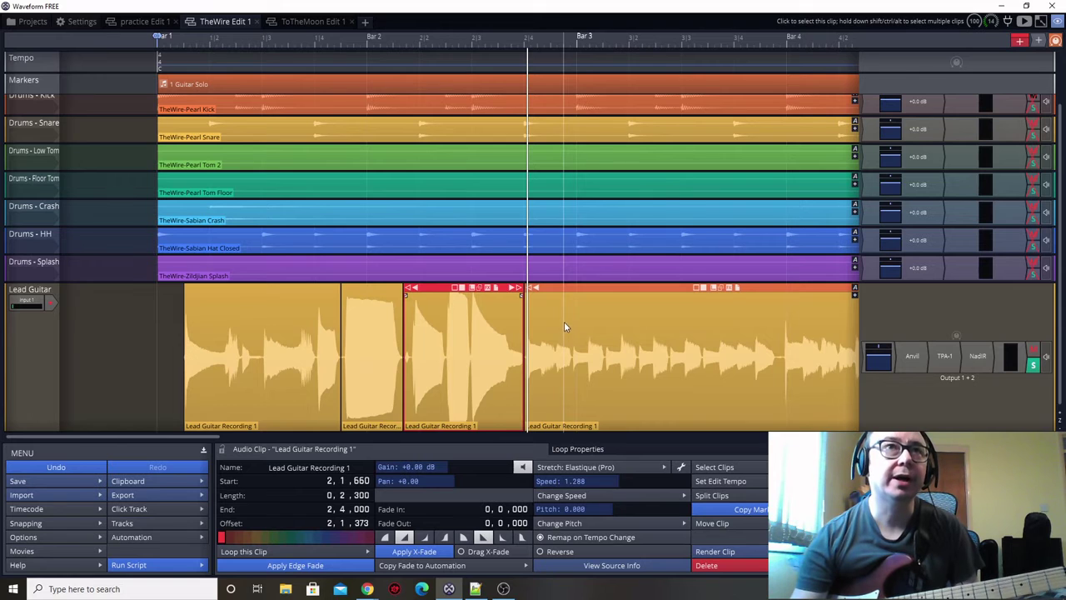
# Split the last solo clip at 2, 4, 900, just before bar 3, and time-stretch both pieces to meet at 3, 1, 000
pyautogui.scroll(3, 564, 321)
pyautogui.scroll(3, 573, 333)
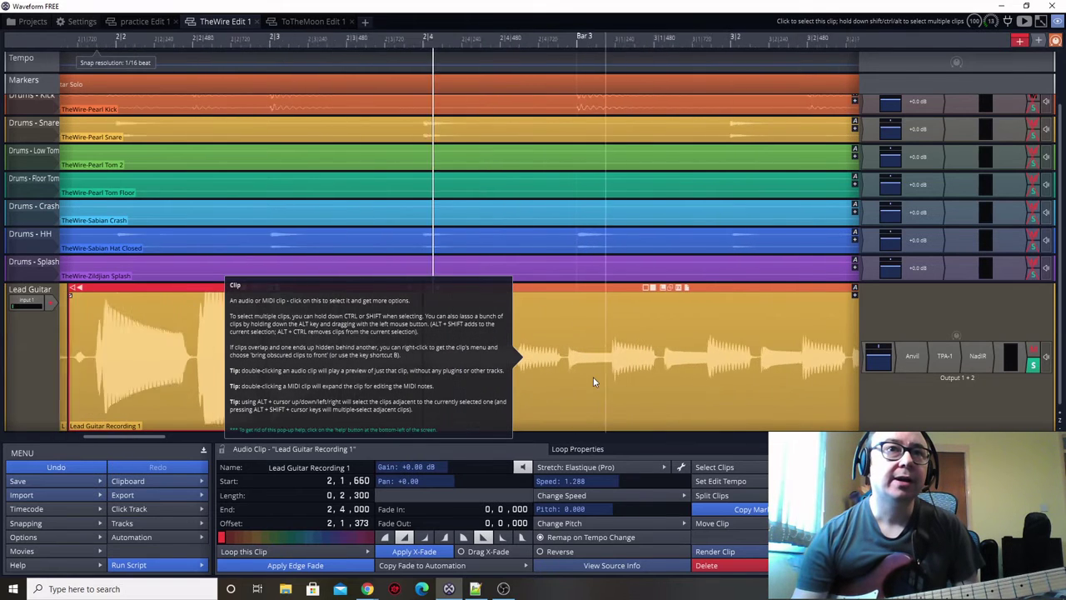
pyautogui.click(554, 329)
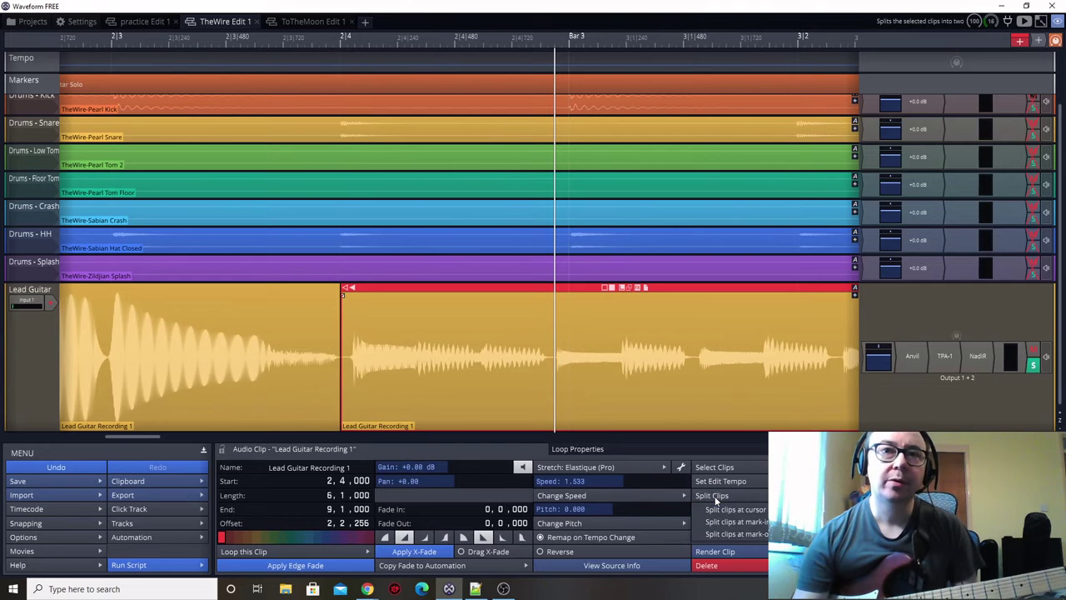
pyautogui.click(724, 510)
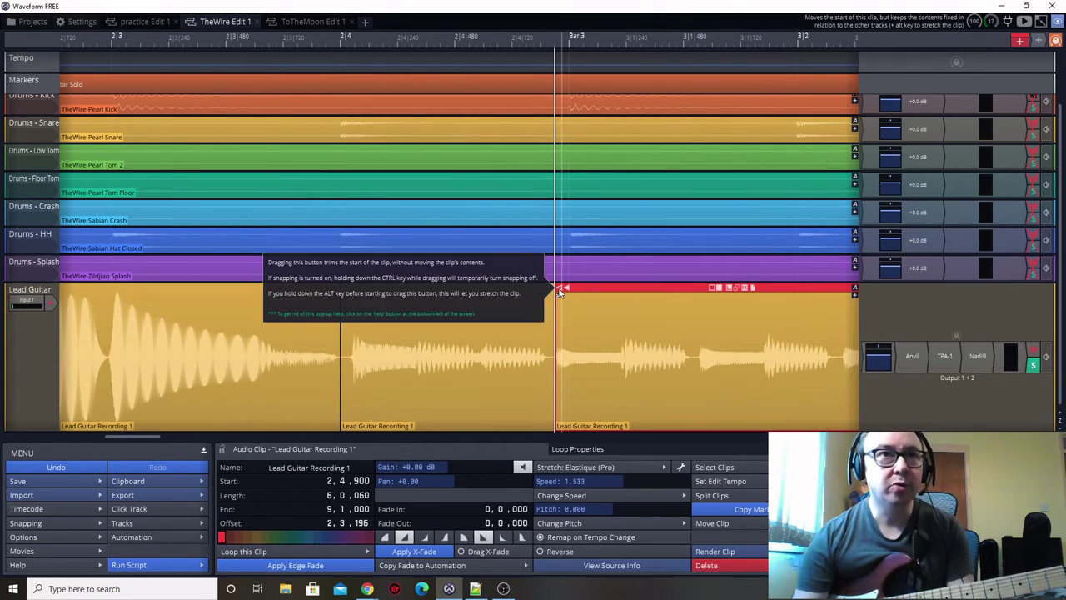
pyautogui.moveTo(561, 292); pyautogui.dragTo(567, 290)
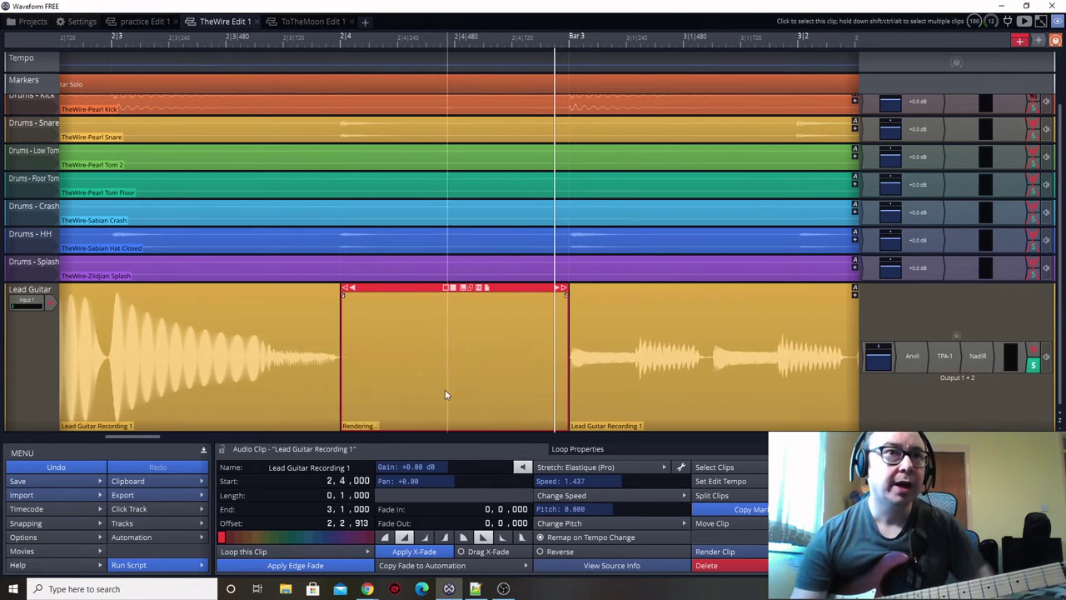
# Play the edited solo from the start of bar 1 through the beginning of bar 3
pyautogui.scroll(-5, 441, 390)
pyautogui.scroll(-3, 411, 426)
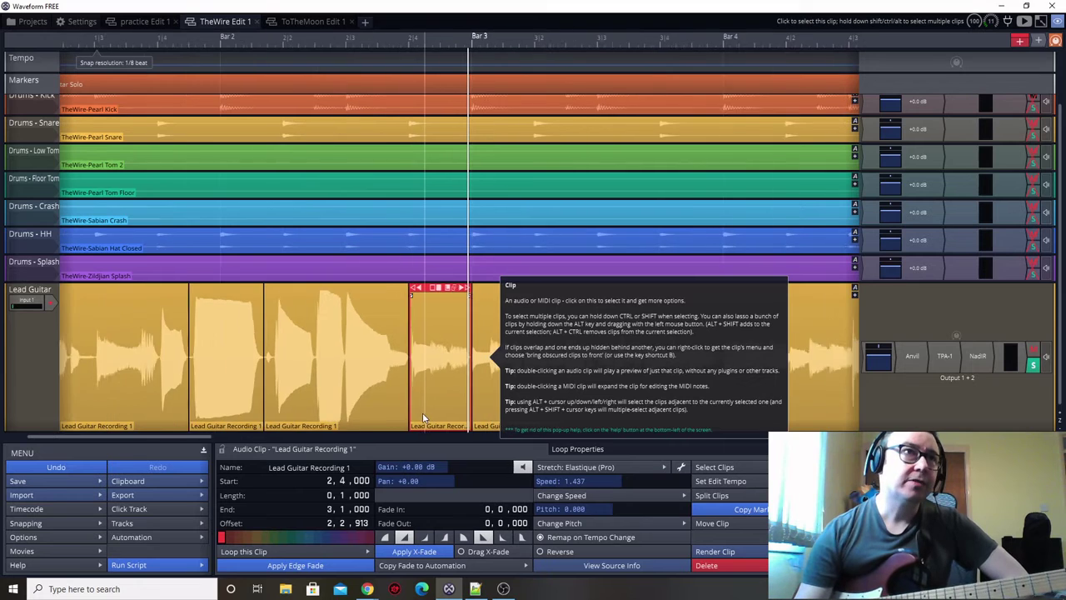
pyautogui.click(1009, 21)
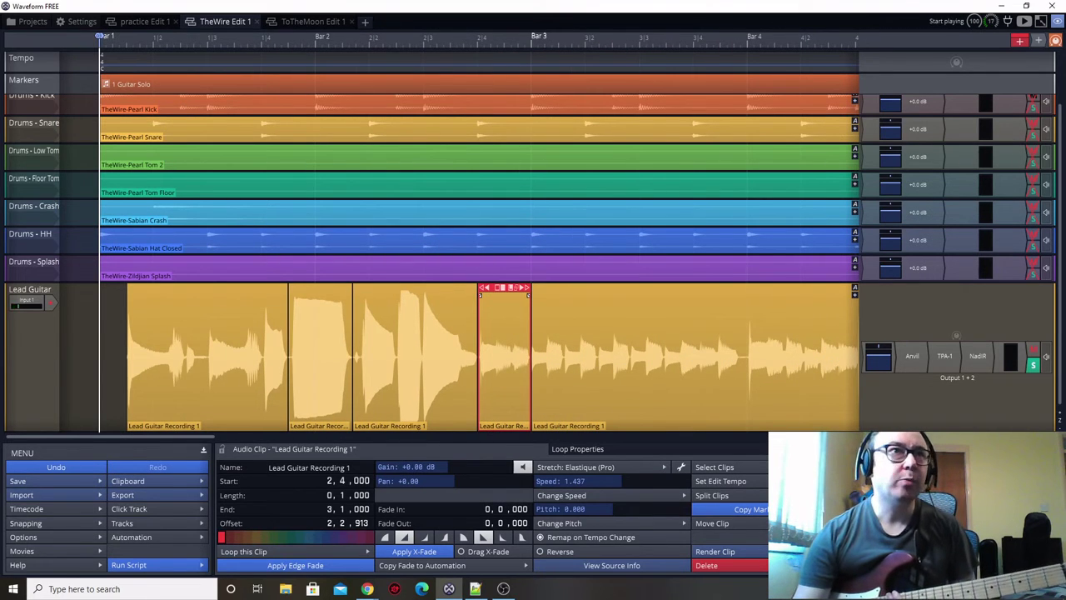
pyautogui.click(1024, 21)
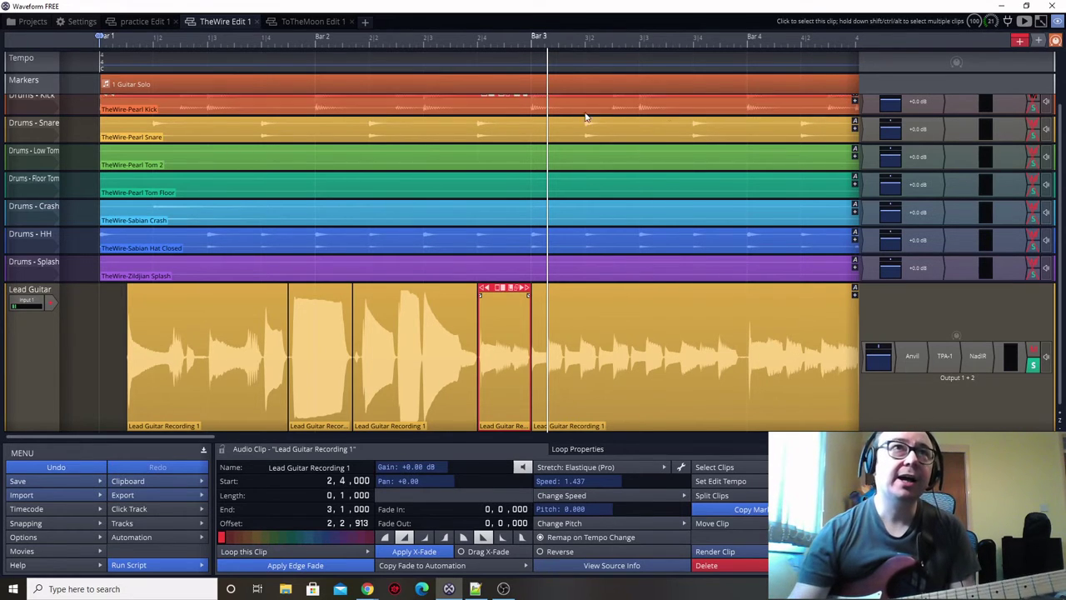
# Check the Guitar Solo section of the tab in the browser, then play the edited solo from the start of bar 3
pyautogui.click(533, 55)
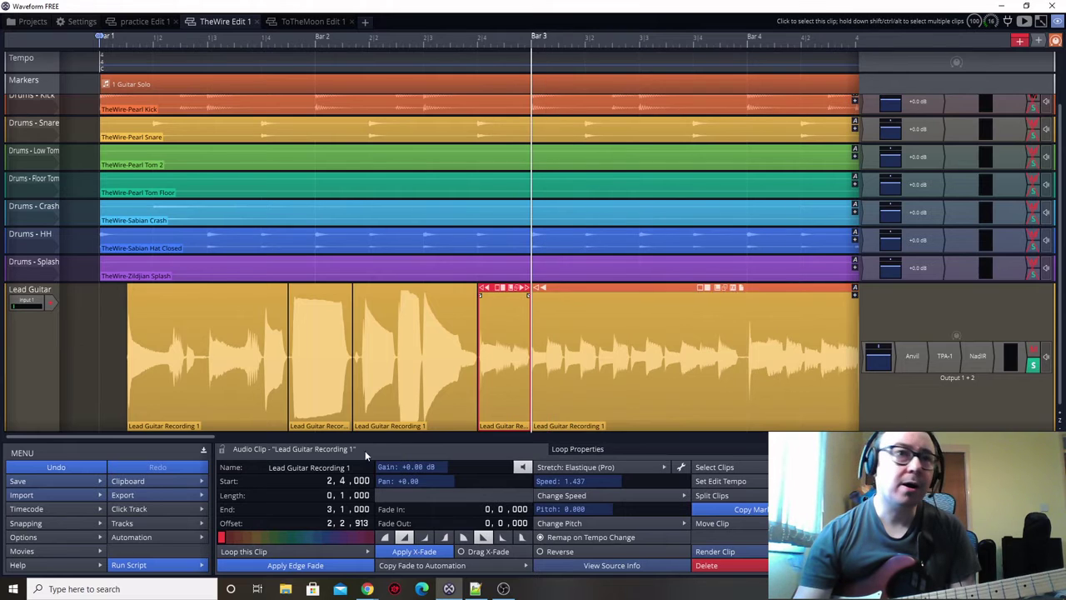
pyautogui.moveTo(367, 589)
pyautogui.click(385, 548)
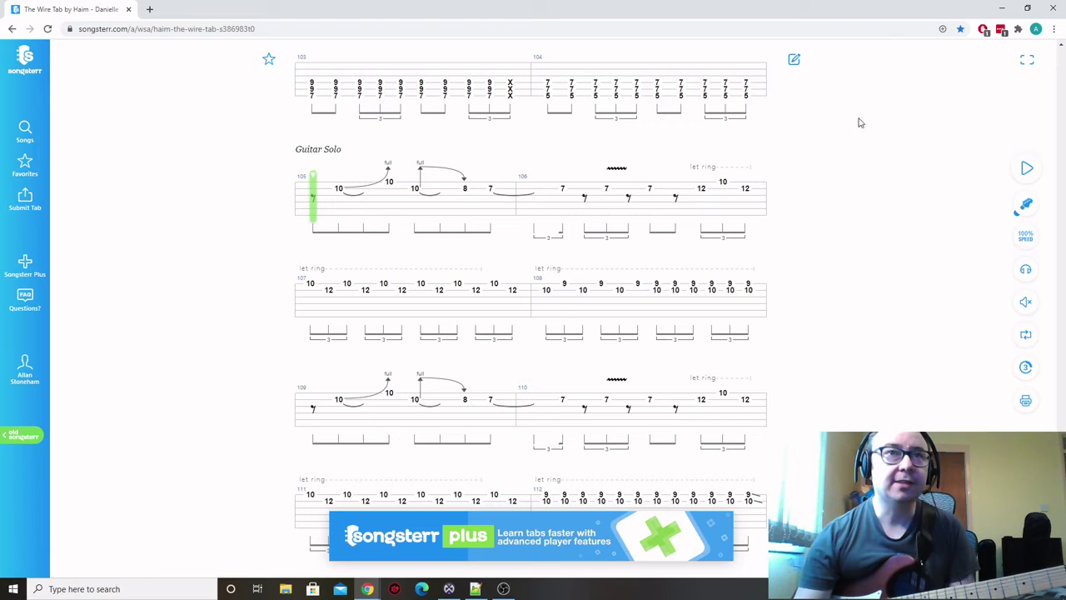
pyautogui.hotkey('alt', 'Tab')
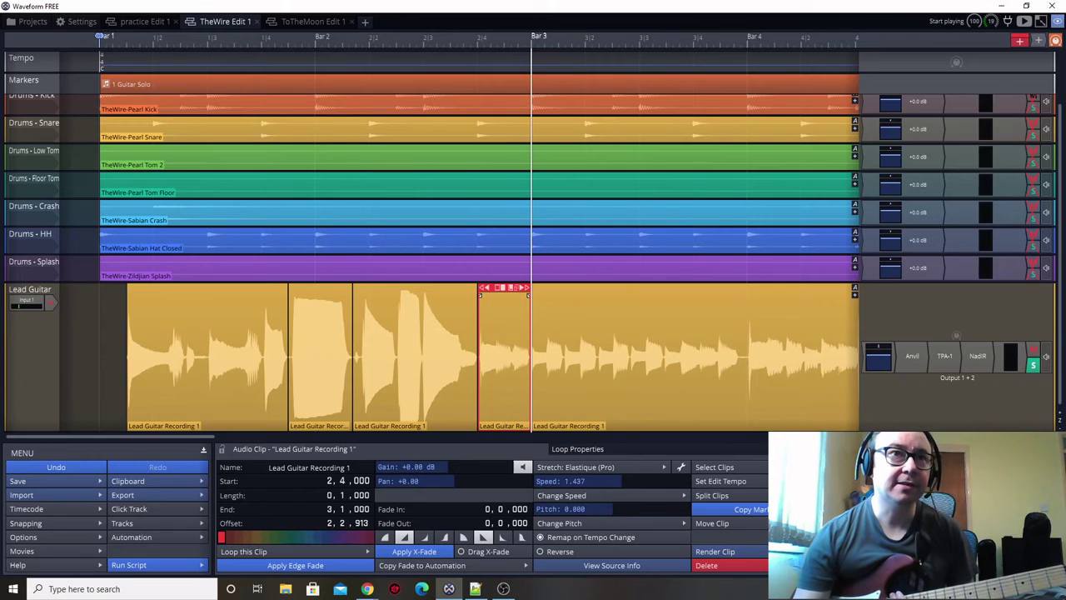
pyautogui.press('space')
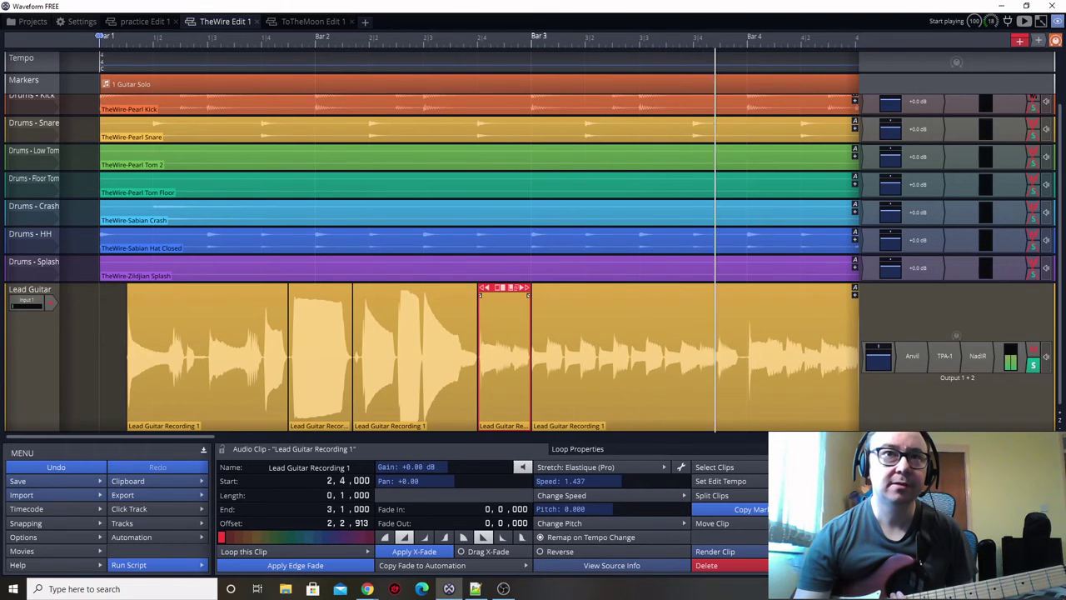
# Split the last solo clip on the Lead Guitar track at 4, 1, 000, the start of bar 4
pyautogui.click(746, 323)
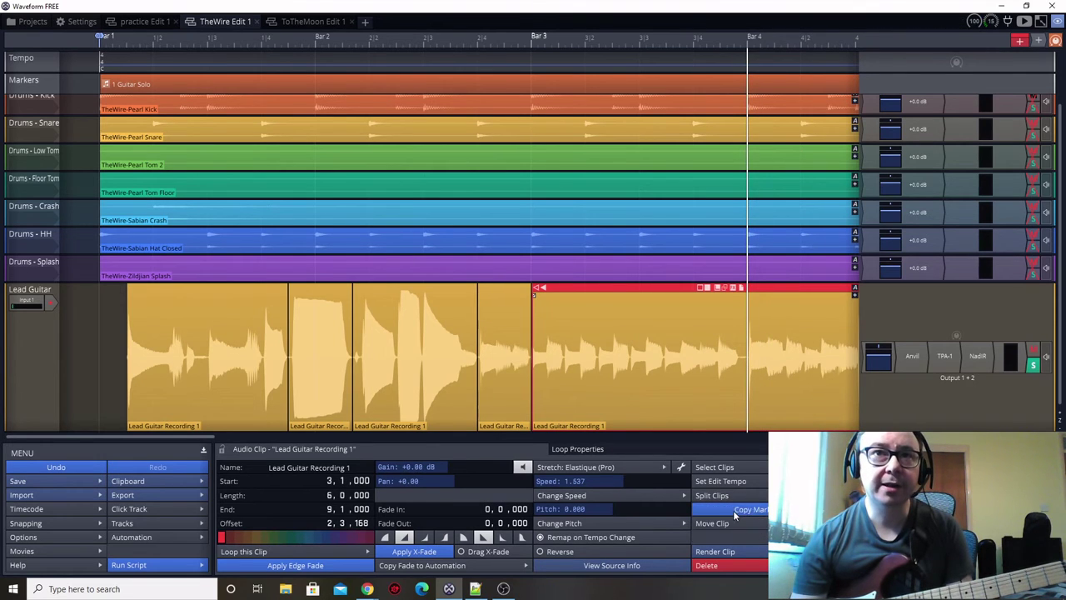
pyautogui.click(751, 493)
pyautogui.click(734, 318)
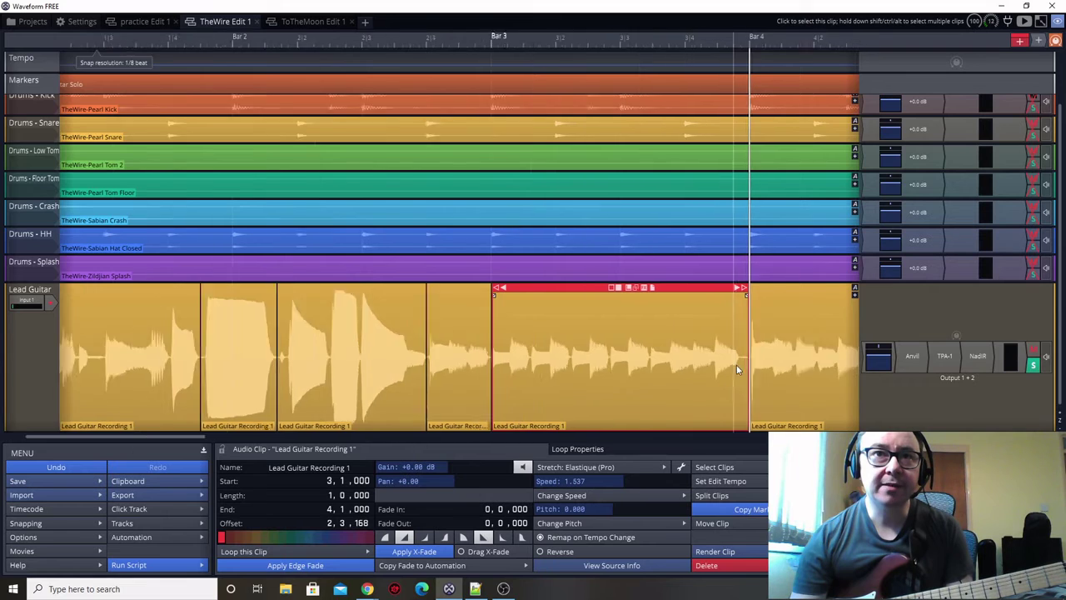
# Trim the silence after the last note of the bar 3 clip, then time-stretch its end back to 4, 1, 000
pyautogui.press('z')
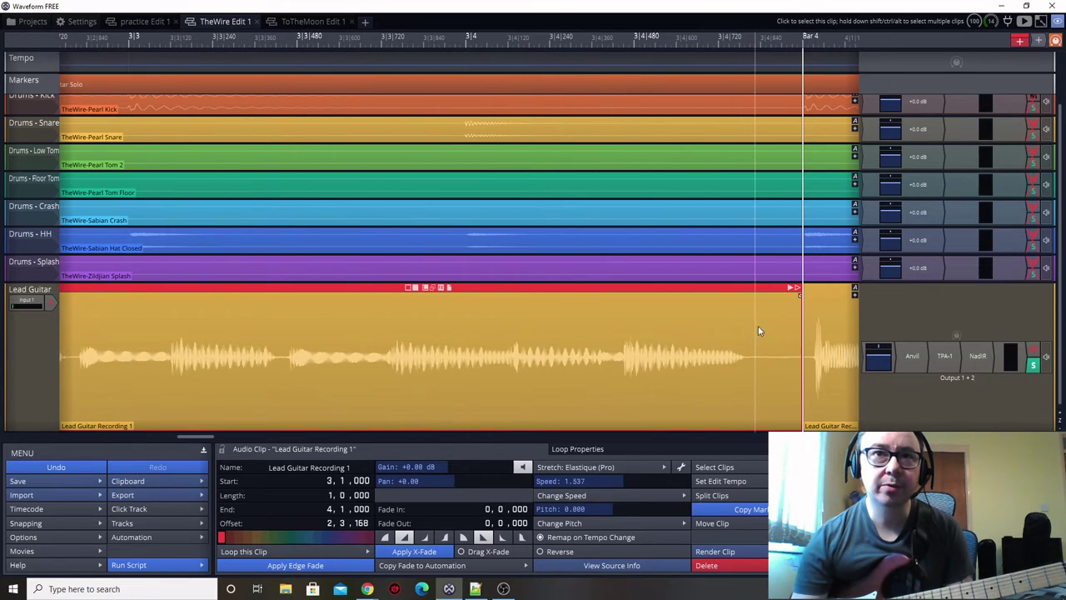
pyautogui.click(747, 338)
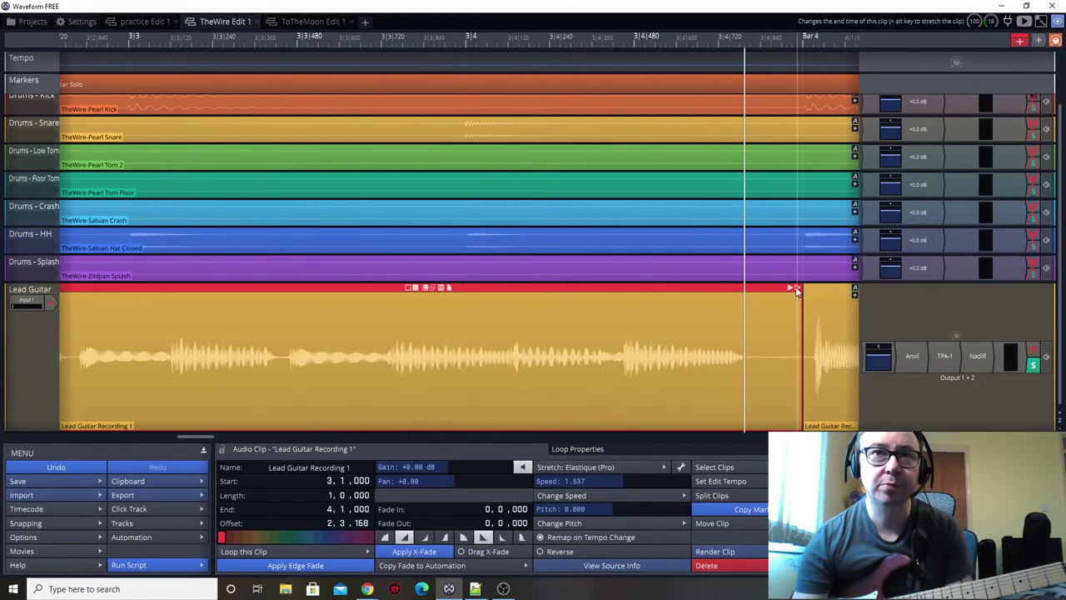
pyautogui.moveTo(797, 291)
pyautogui.mouseDown()
pyautogui.moveTo(741, 297)
pyautogui.moveTo(801, 290)
pyautogui.mouseUp()
pyautogui.scroll(-5, 784, 385)
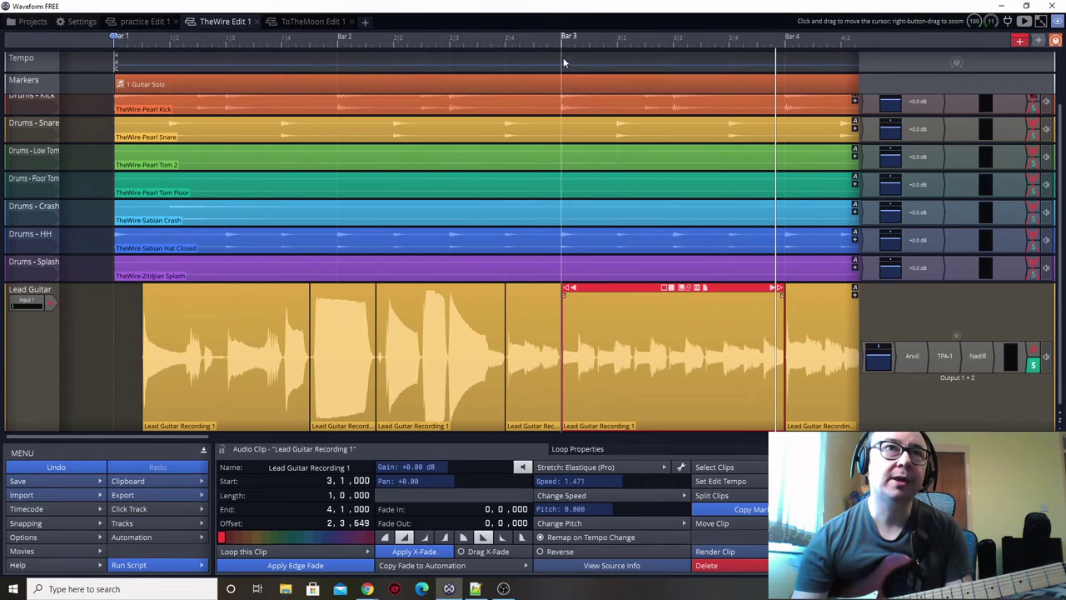
# Play the edited solo from the start of bar 3 into the beginning of bar 5
pyautogui.click(564, 57)
pyautogui.press('space')
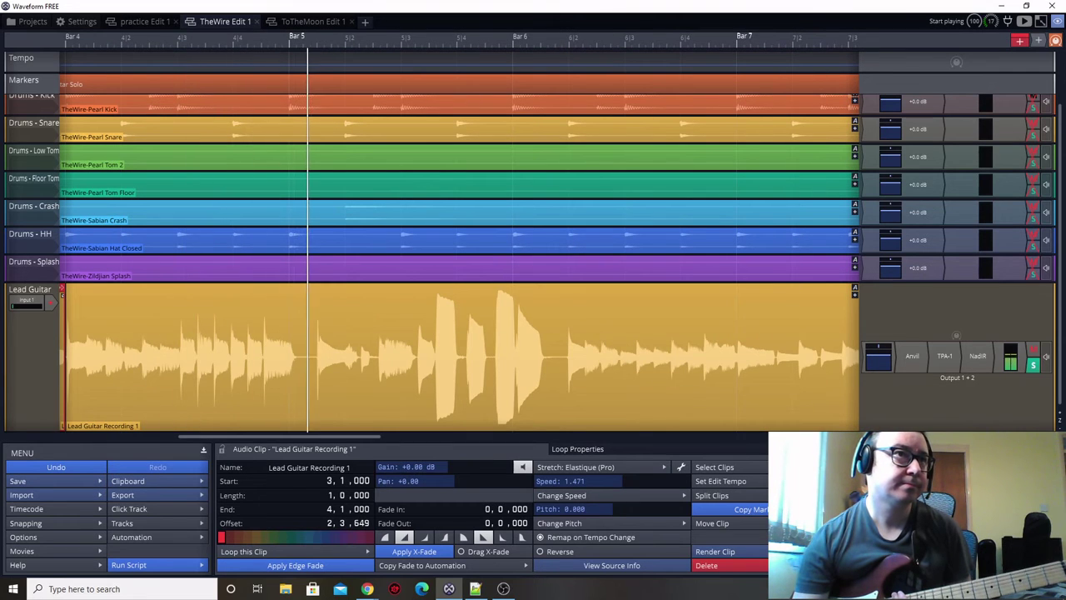
pyautogui.press('space')
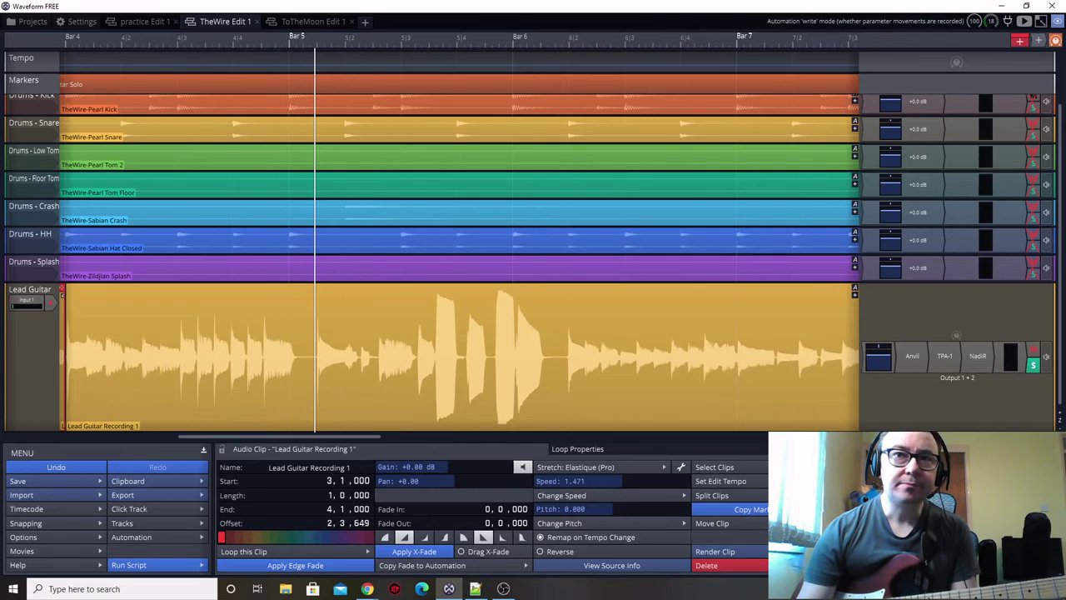
pyautogui.press('space')
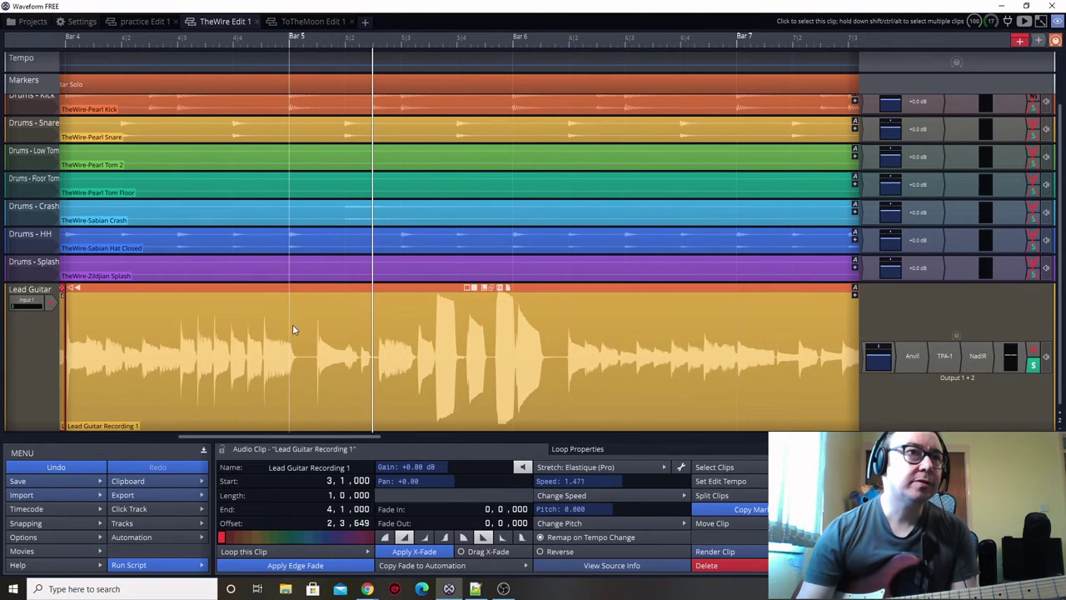
# Check the tab, then split the last solo clip at 5, 1, 120 and time-stretch the end of the first piece to 5, 1, 000
pyautogui.click(297, 326)
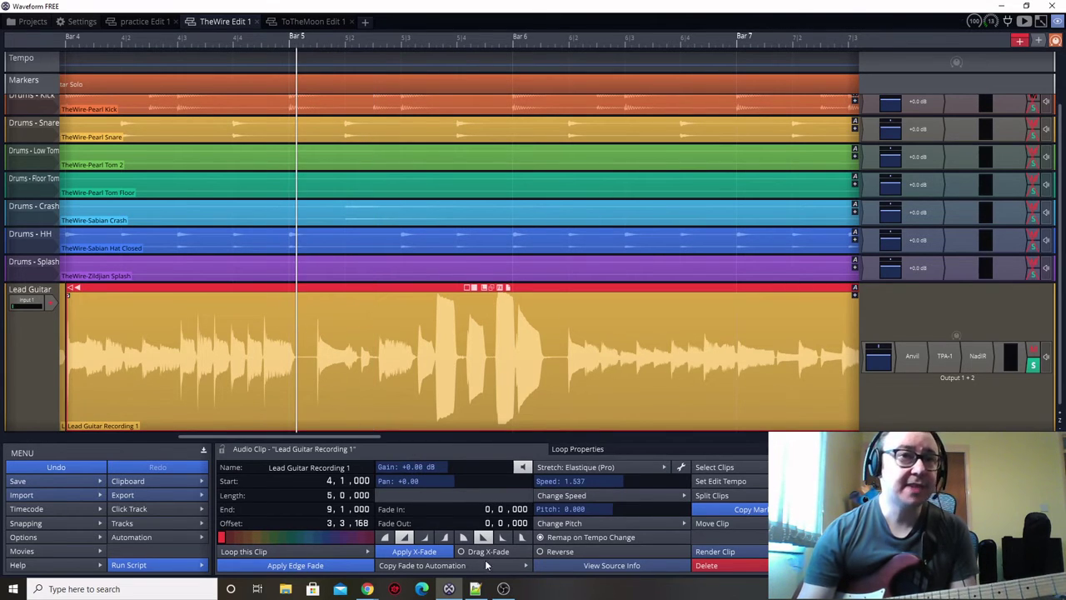
pyautogui.moveTo(369, 591)
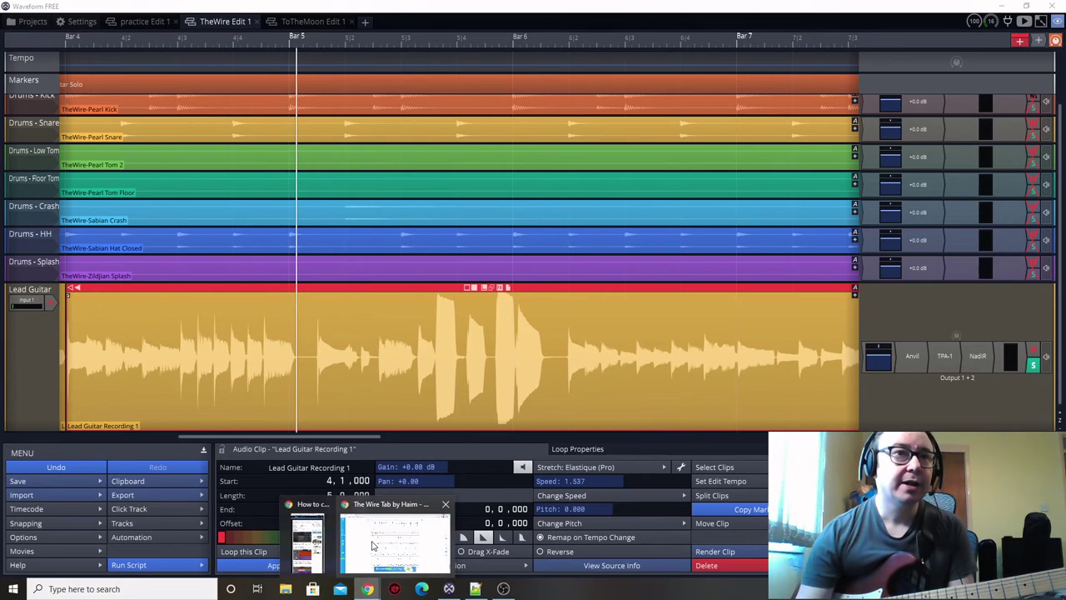
pyautogui.click(374, 546)
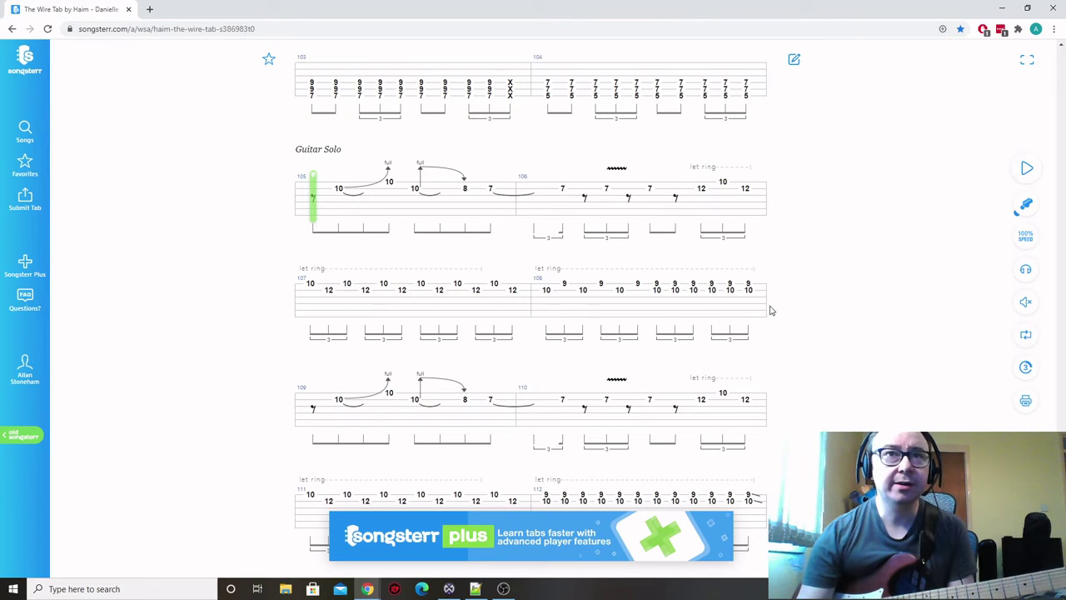
pyautogui.click(1001, 10)
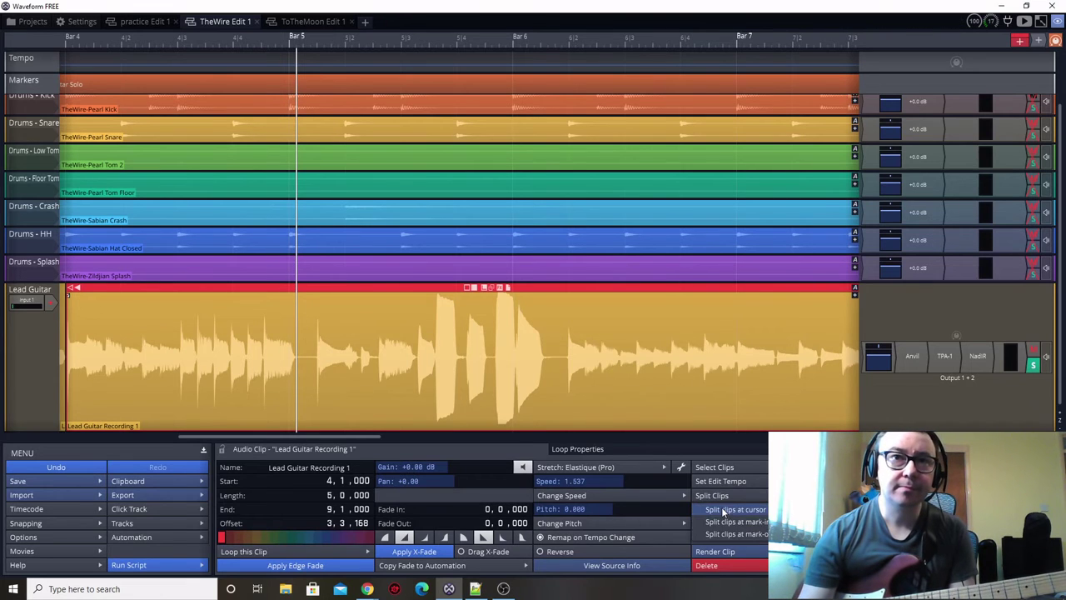
pyautogui.click(725, 507)
pyautogui.click(259, 288)
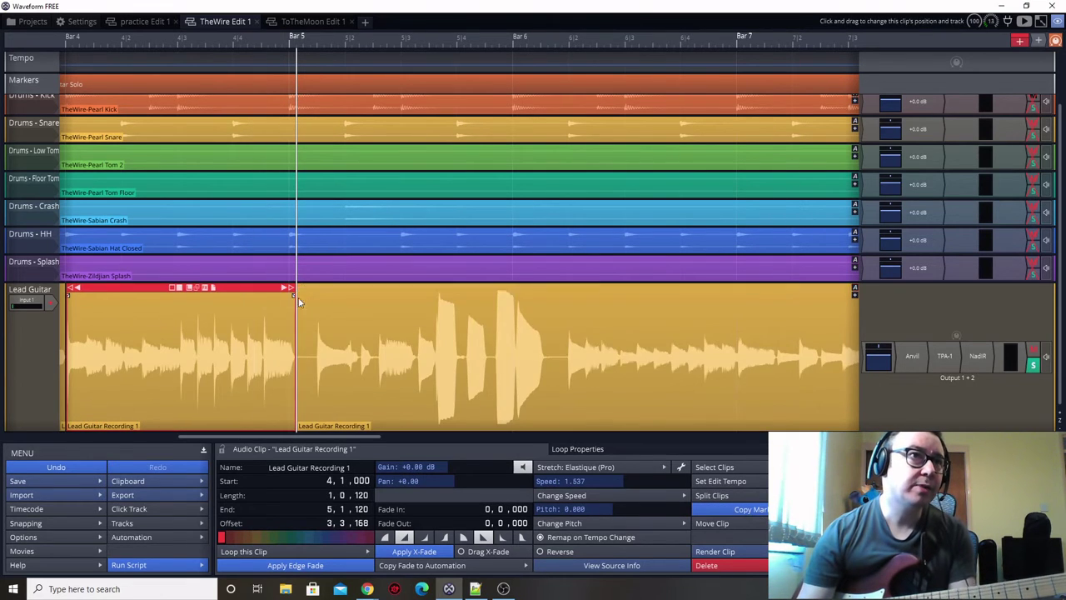
pyautogui.click(295, 333)
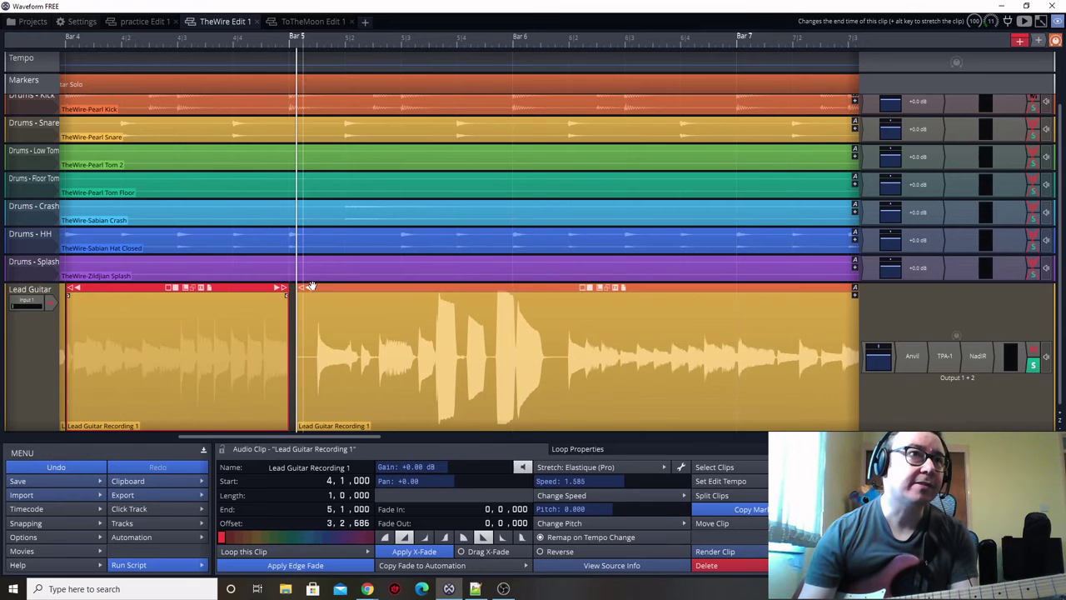
# Compare the solo from bar 5 onward with tab measures 109 to 112, then play it from the start of bar 5 to near bar 8
pyautogui.scroll(3, 291, 353)
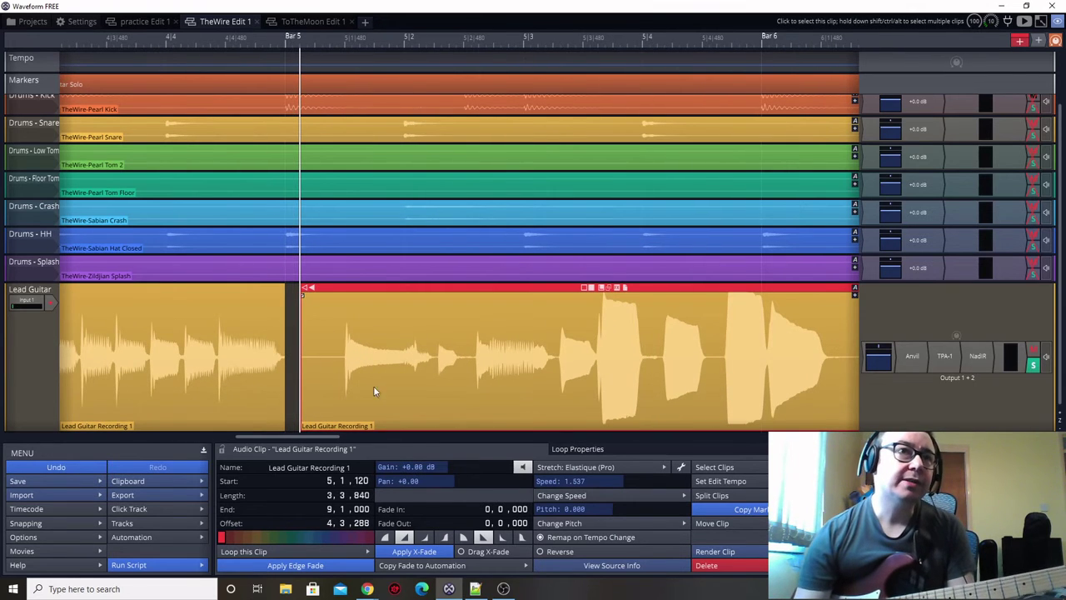
pyautogui.scroll(-4, 495, 396)
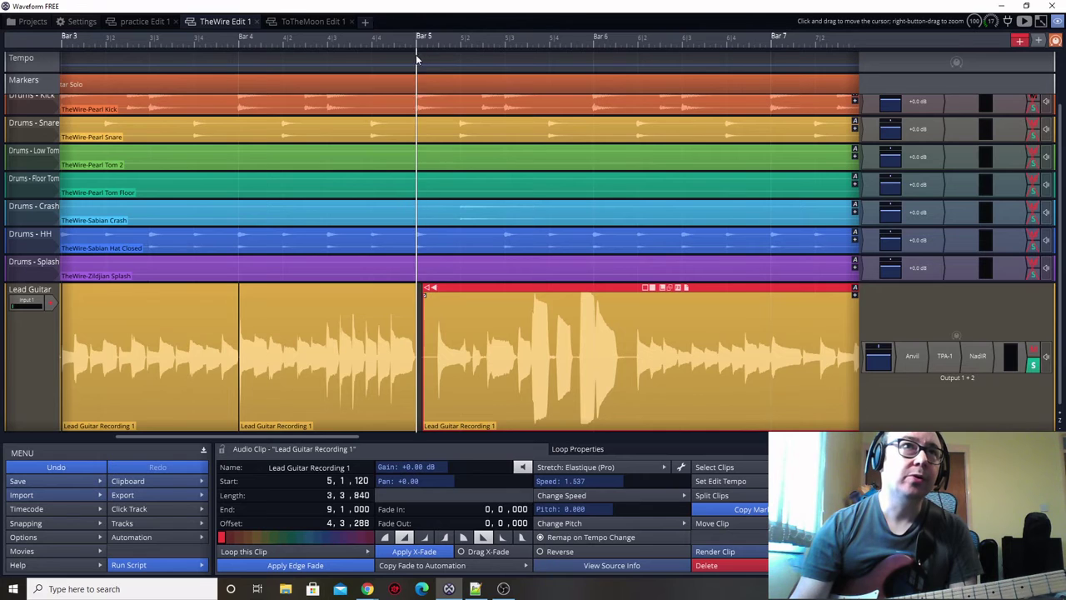
pyautogui.scroll(-3, 363, 358)
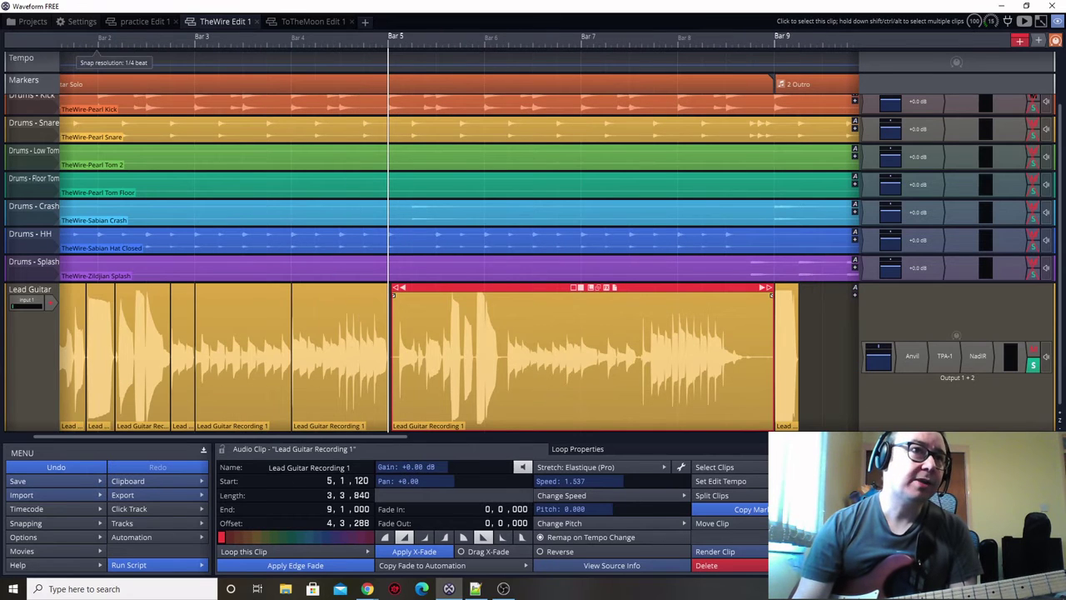
pyautogui.doubleClick(227, 435)
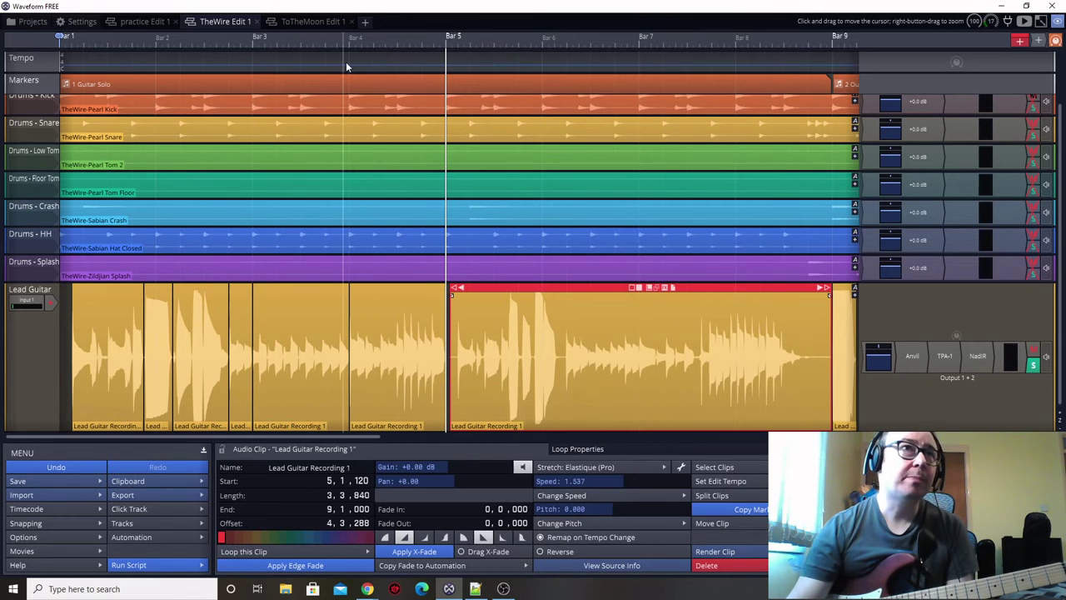
pyautogui.moveTo(371, 589)
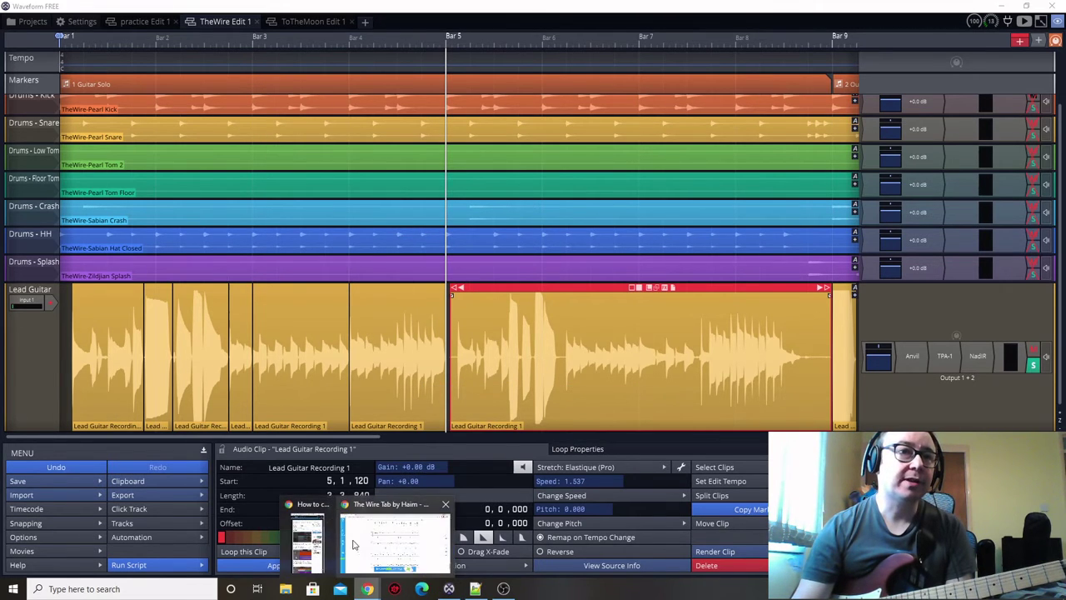
pyautogui.click(381, 537)
pyautogui.scroll(-3, 497, 283)
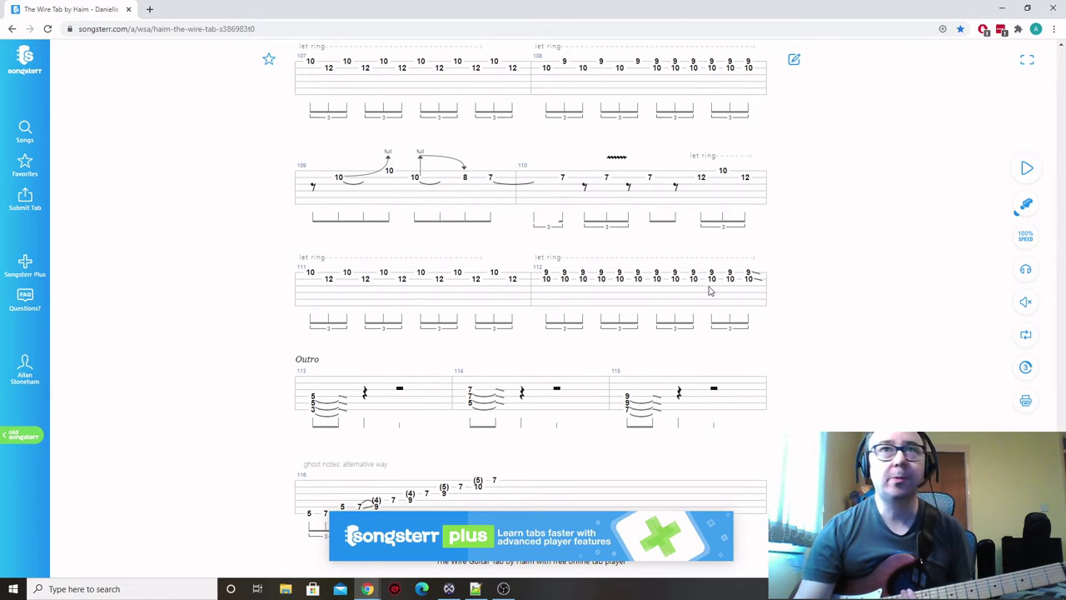
pyautogui.click(1006, 6)
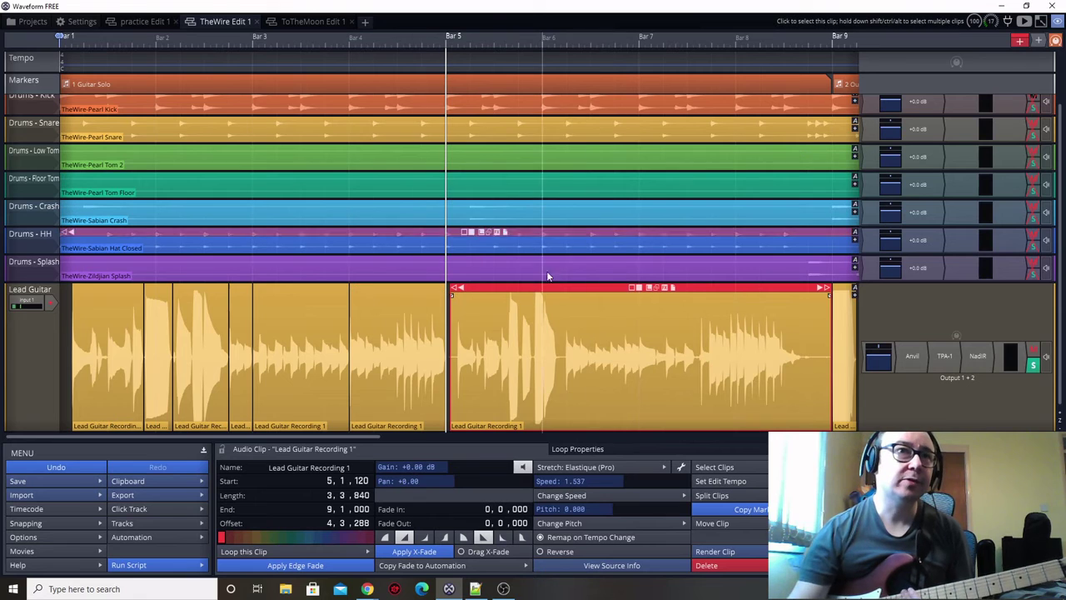
pyautogui.scroll(-2, 581, 332)
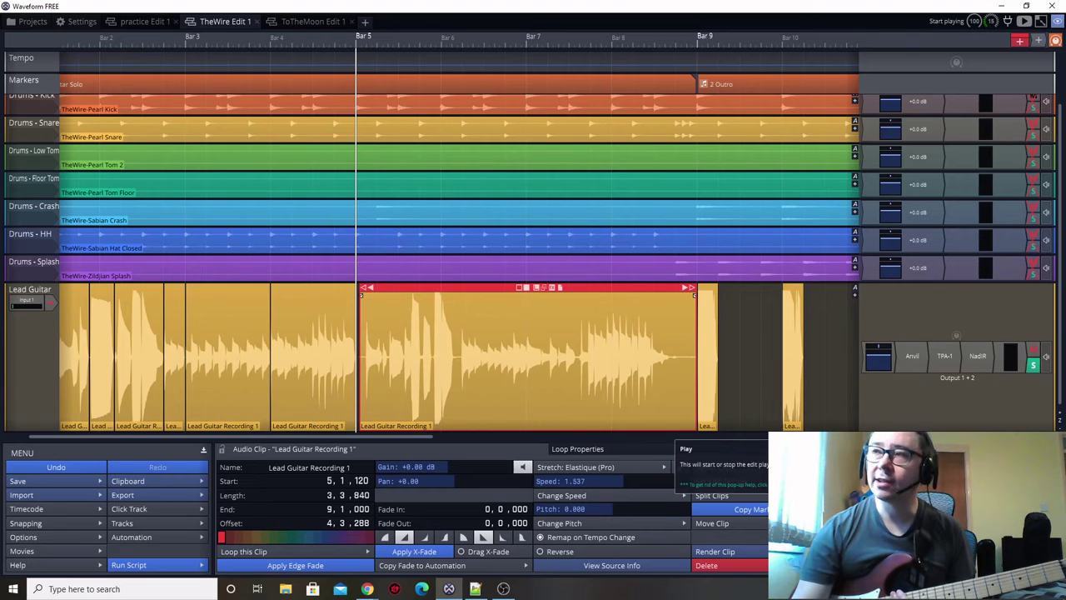
pyautogui.press('space')
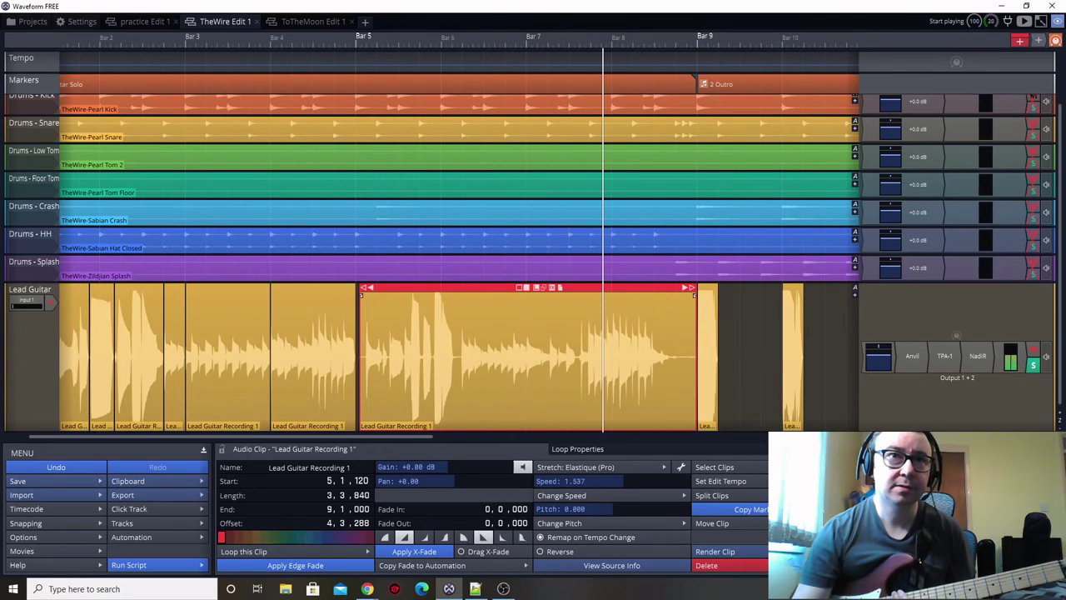
# Split the remaining solo clip at 7, 3, 480 and delete the piece before the split, from 5, 1, 120
pyautogui.scroll(3, 576, 337)
pyautogui.scroll(3, 577, 337)
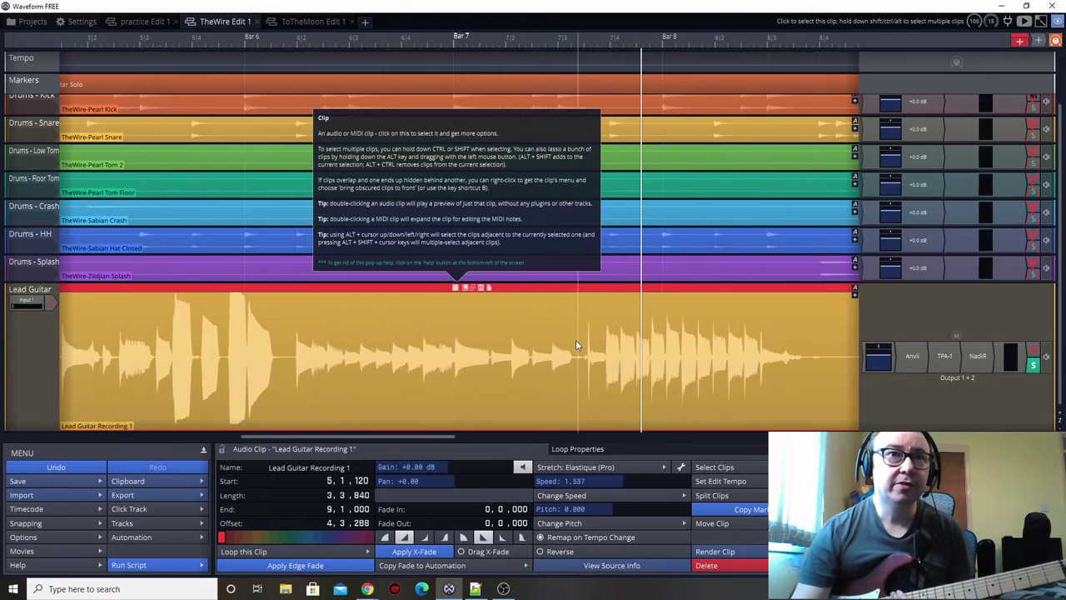
pyautogui.click(591, 349)
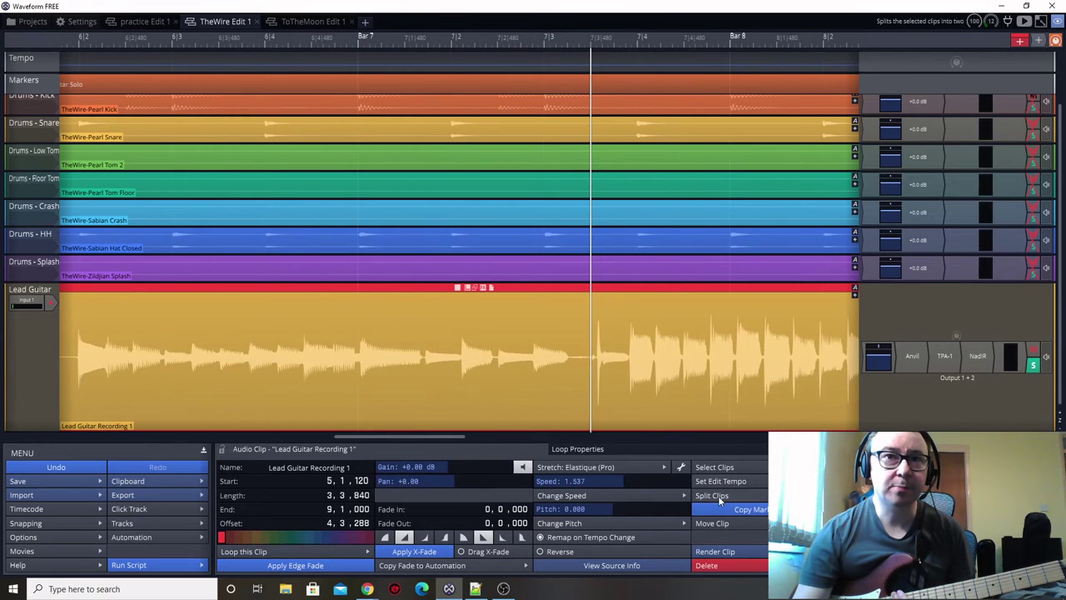
pyautogui.press('s')
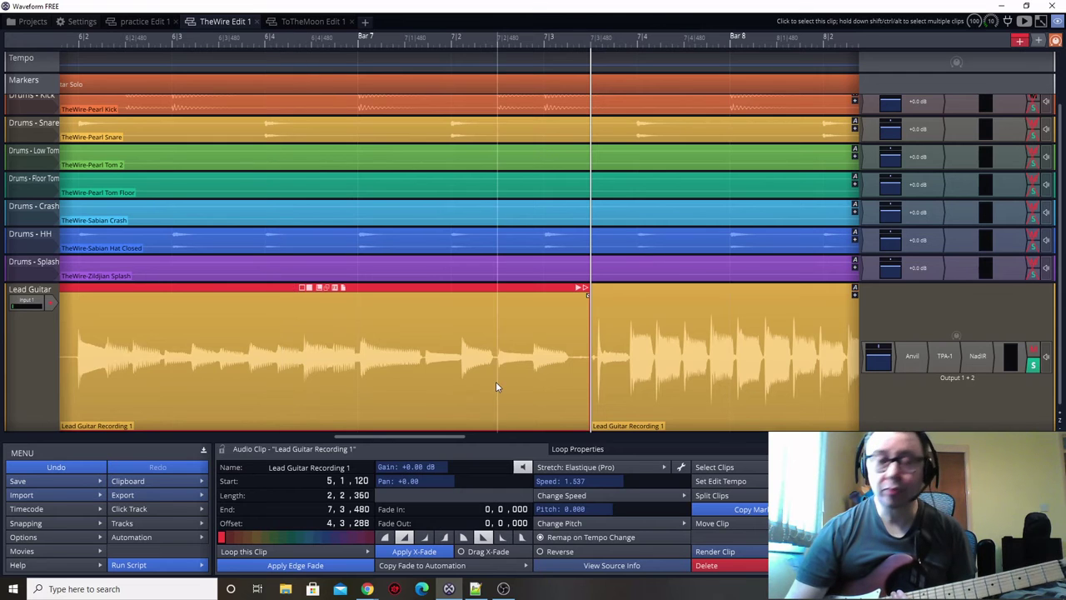
pyautogui.press('Delete')
# Copy the five lead guitar clips spanning 1, 1, 480 to 4, 1, 000 and paste them at 5, 1, 480
pyautogui.scroll(-4, 494, 381)
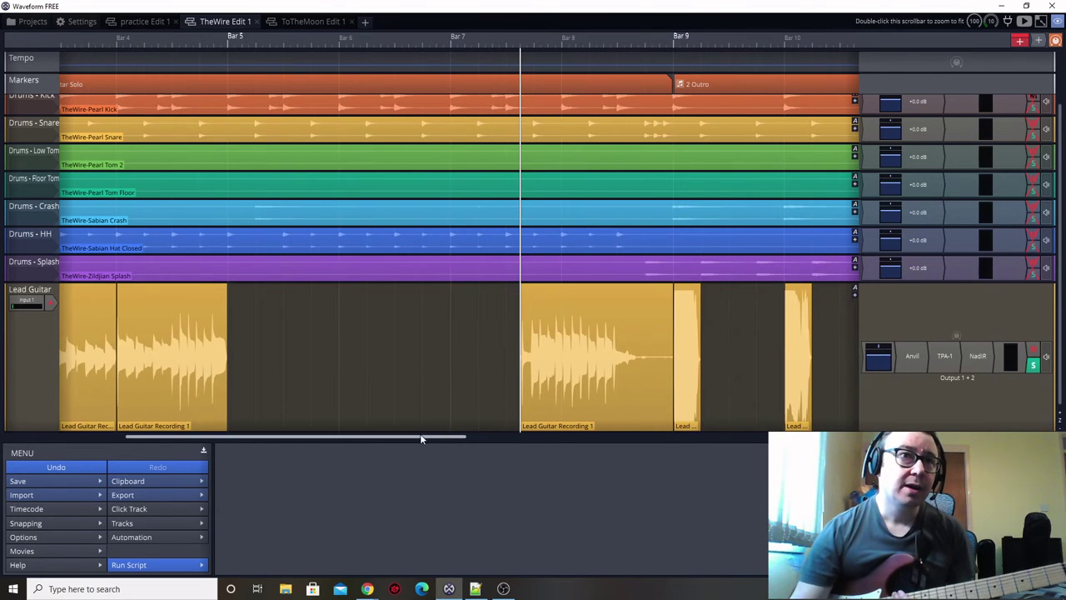
pyautogui.moveTo(420, 433); pyautogui.dragTo(240, 441)
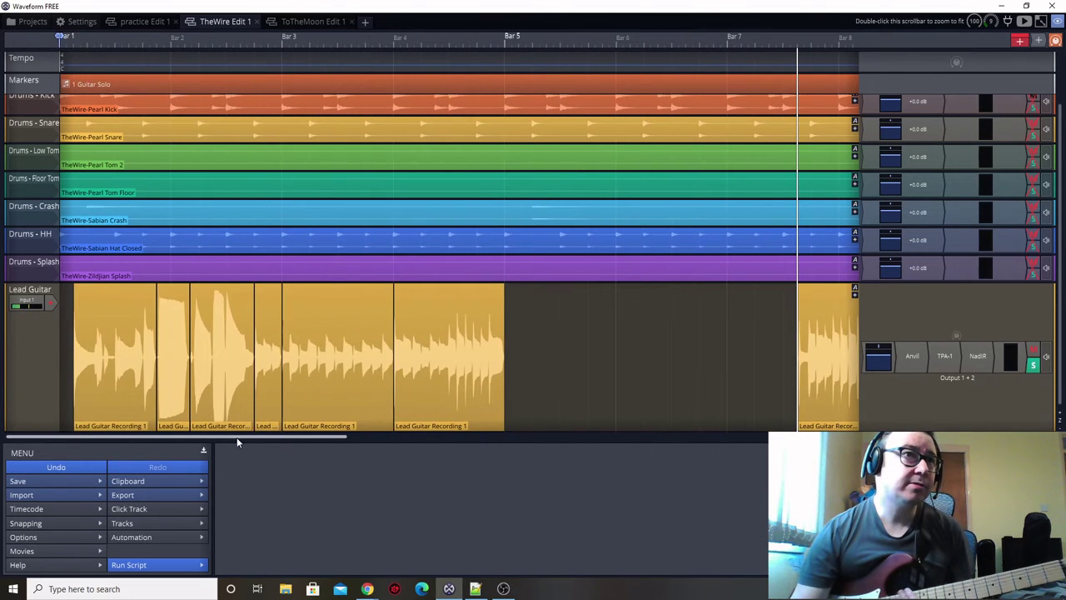
pyautogui.click(312, 289)
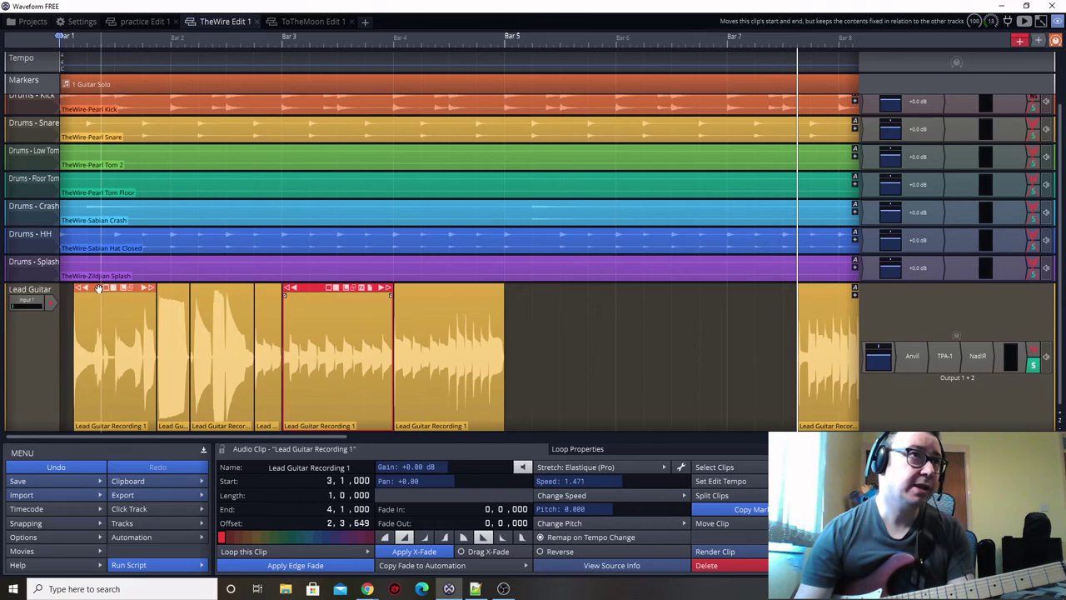
pyautogui.keyDown('shift'); pyautogui.click(96, 289); pyautogui.keyUp('shift')
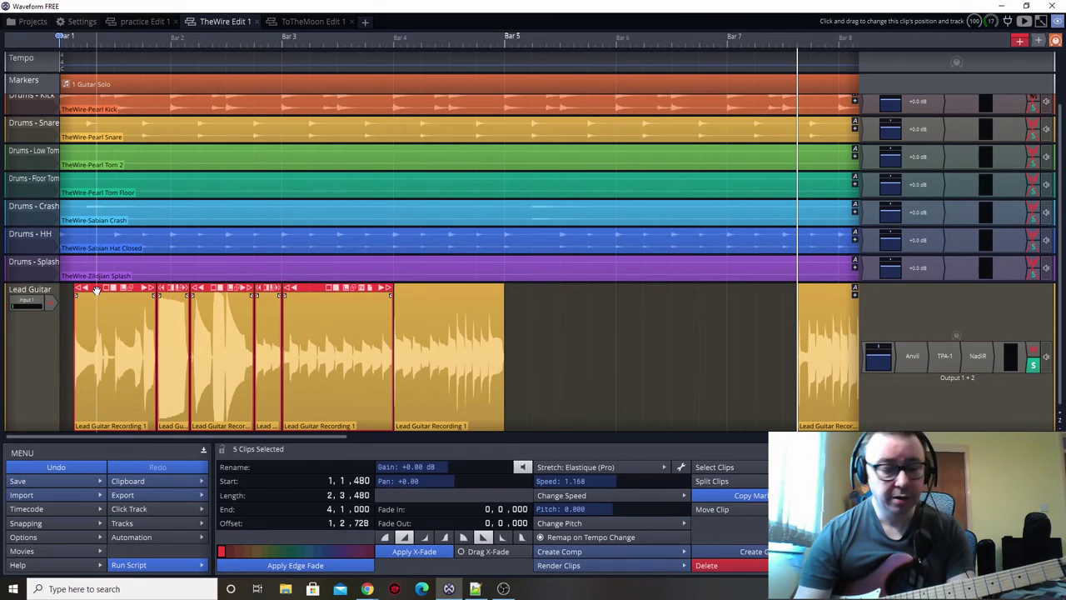
pyautogui.click(532, 347)
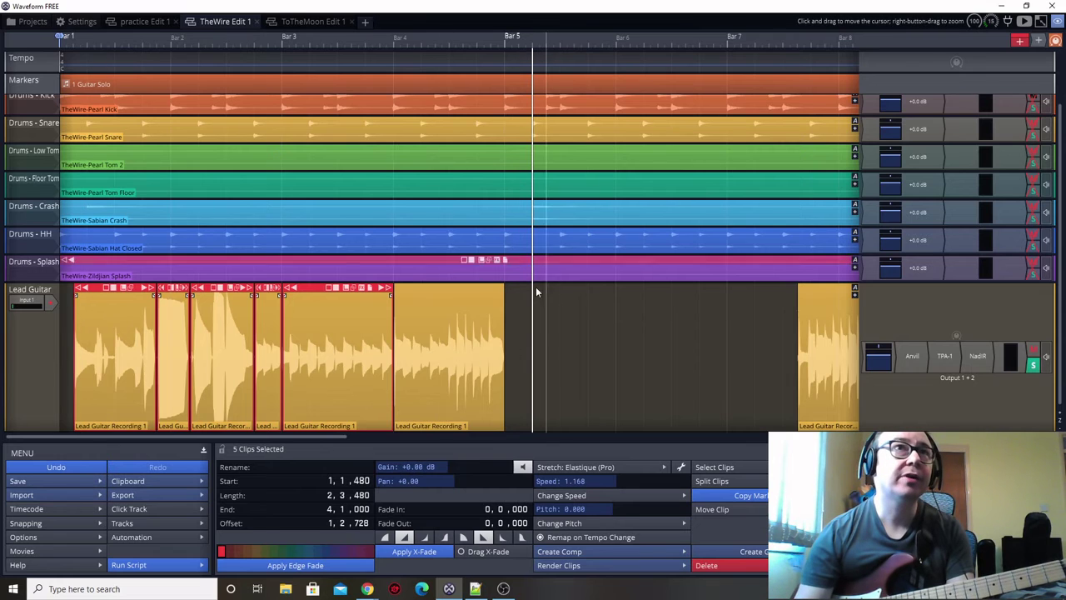
pyautogui.scroll(1, 505, 322)
pyautogui.scroll(1, 506, 321)
pyautogui.click(531, 352)
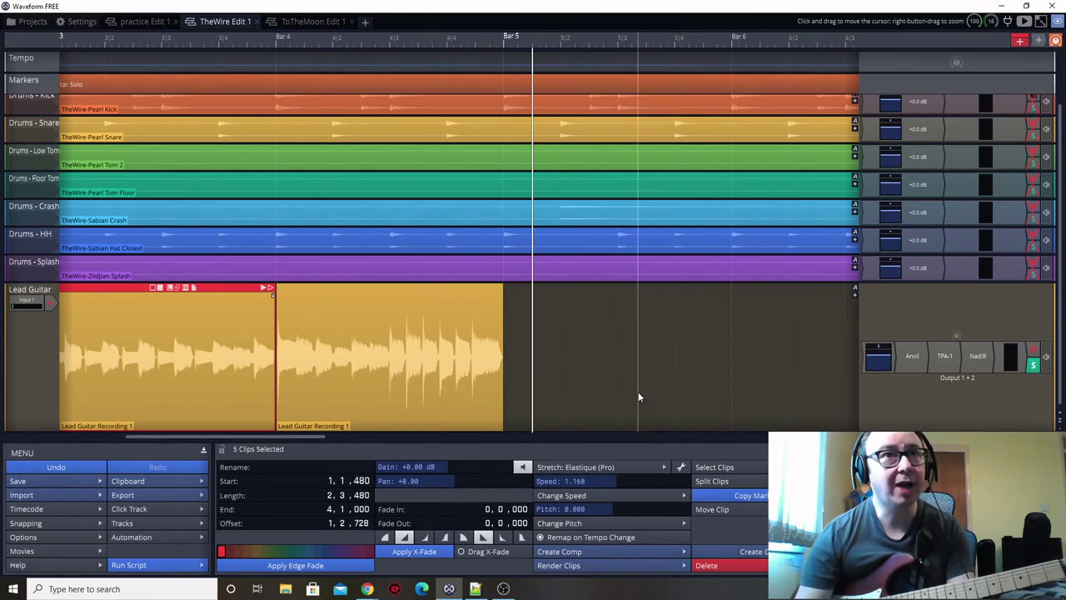
pyautogui.hotkey('ctrl', 'v')
pyautogui.scroll(-2, 585, 429)
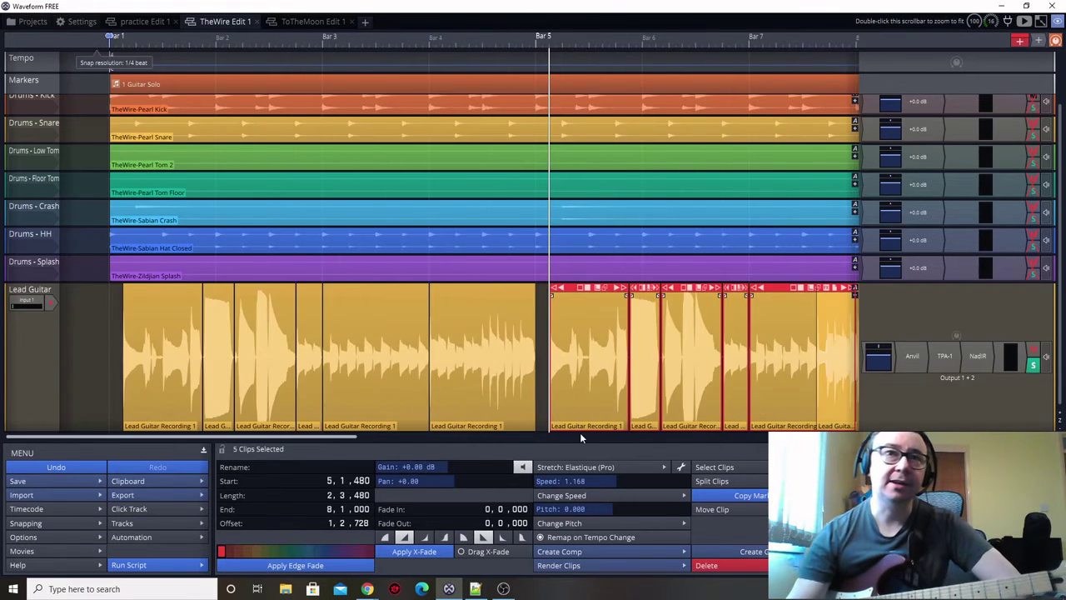
pyautogui.scroll(-1, 580, 432)
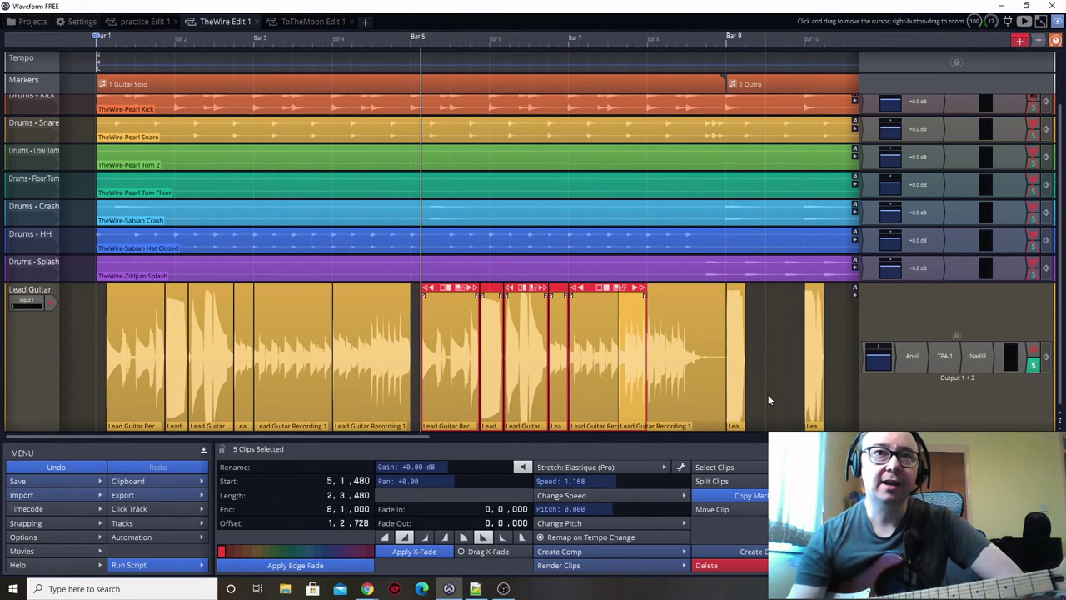
# Trim and move the last solo clip to span 7, 4, 480 to 9, 1, 000, then time-stretch its start to 8, 1, 000 and play it
pyautogui.moveTo(674, 302)
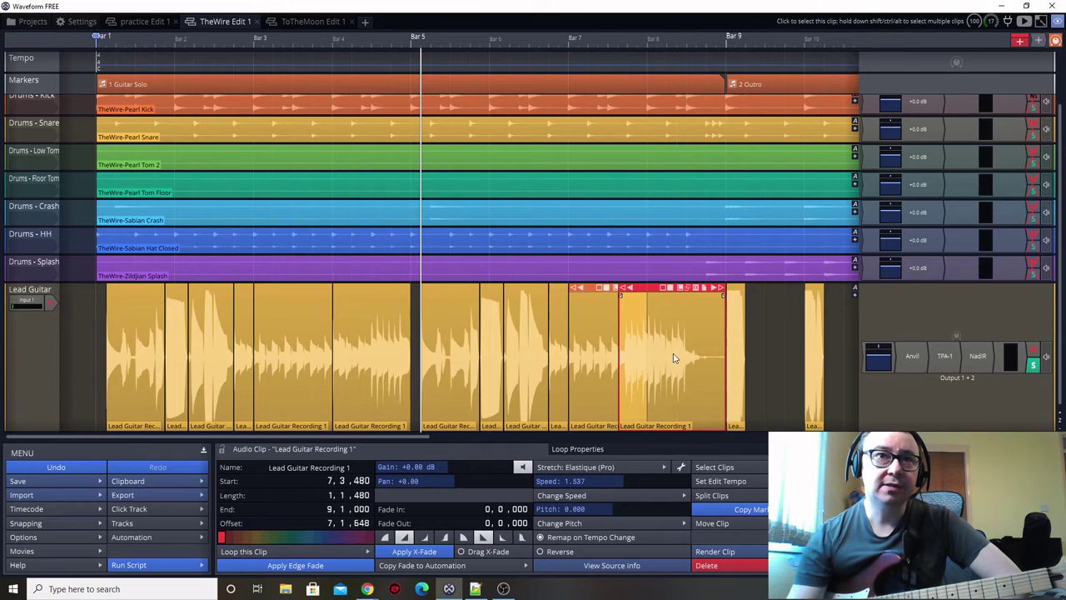
pyautogui.scroll(3, 676, 360)
pyautogui.scroll(1, 684, 365)
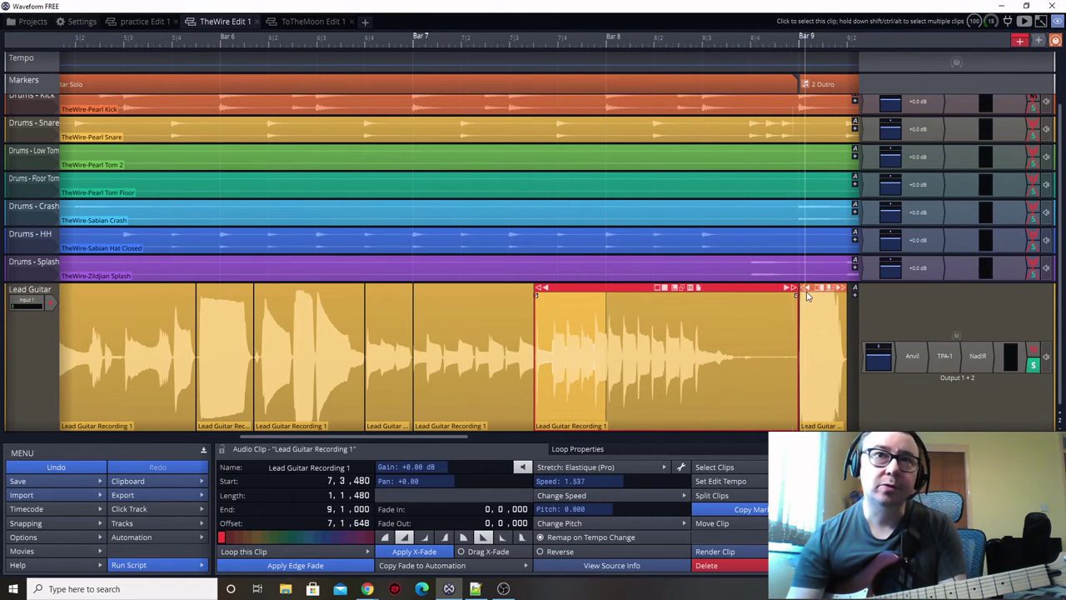
pyautogui.moveTo(781, 296); pyautogui.dragTo(733, 296)
pyautogui.moveTo(598, 291); pyautogui.dragTo(646, 291)
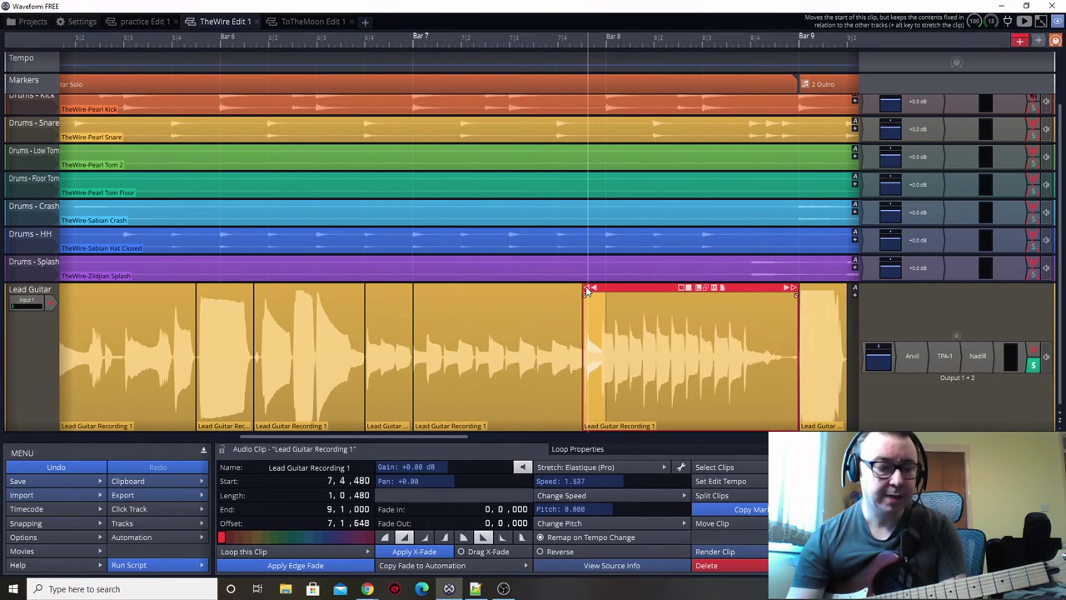
pyautogui.moveTo(587, 290); pyautogui.dragTo(613, 290)
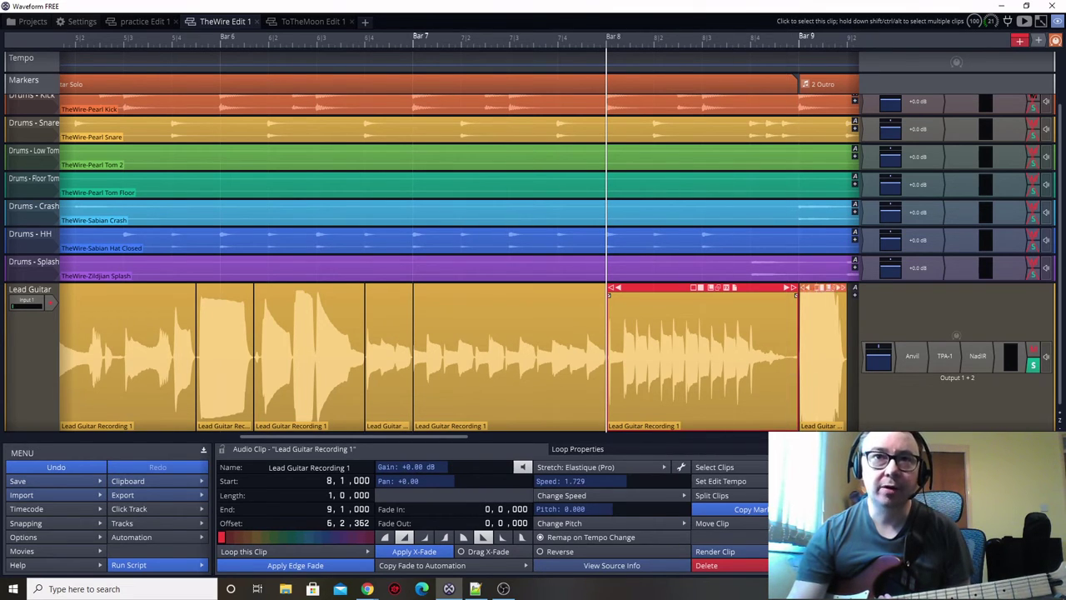
pyautogui.press('space')
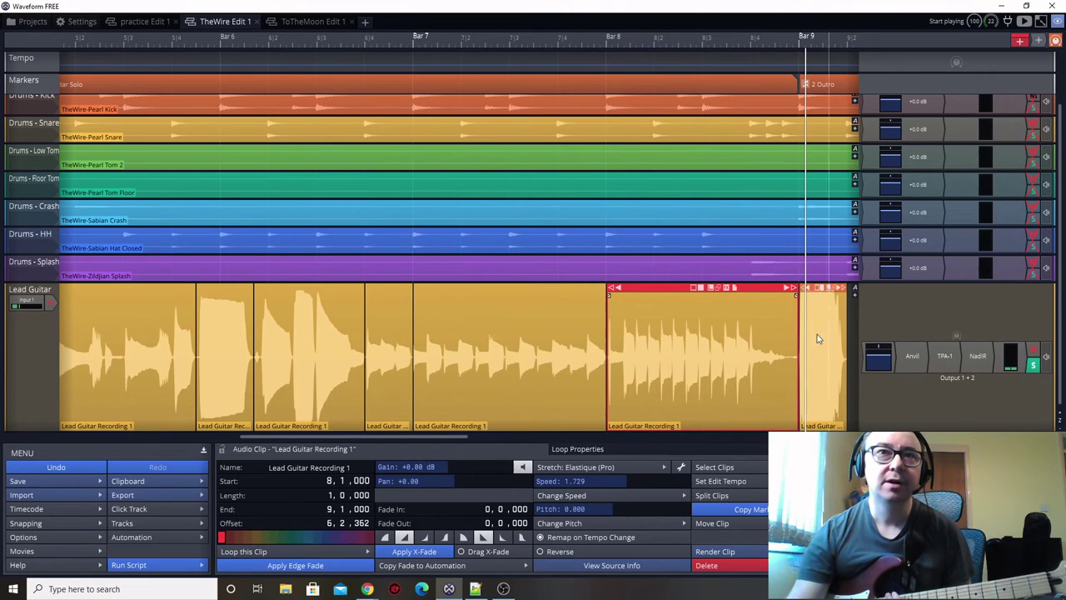
# Trim the end of the bar 8 solo clip to 8, 4, 660, then time-stretch that end to 9, 1, 000
pyautogui.scroll(3, 784, 336)
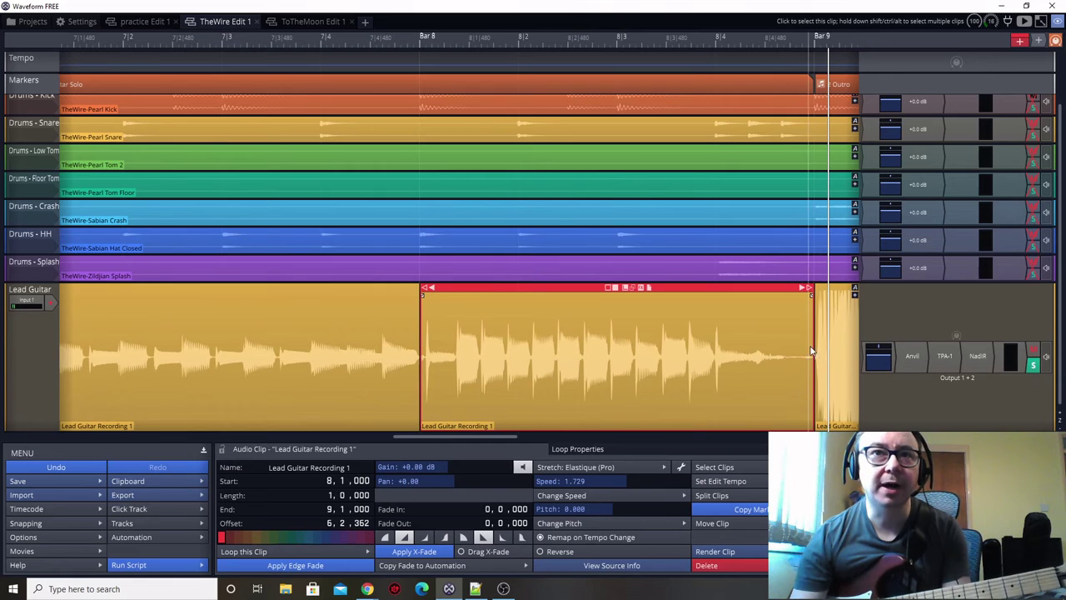
pyautogui.click(788, 343)
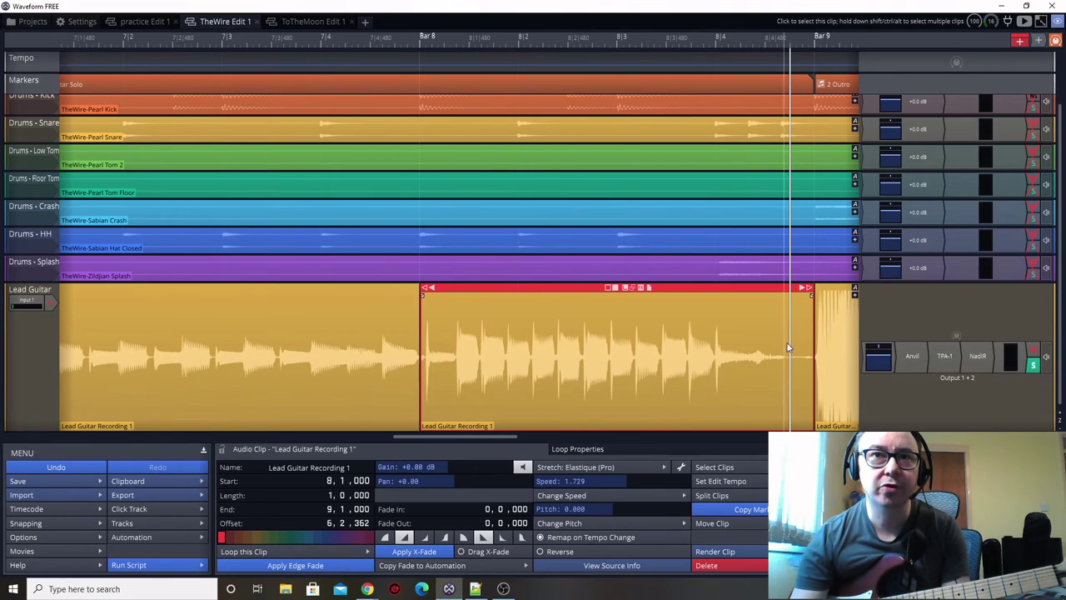
pyautogui.scroll(3, 786, 342)
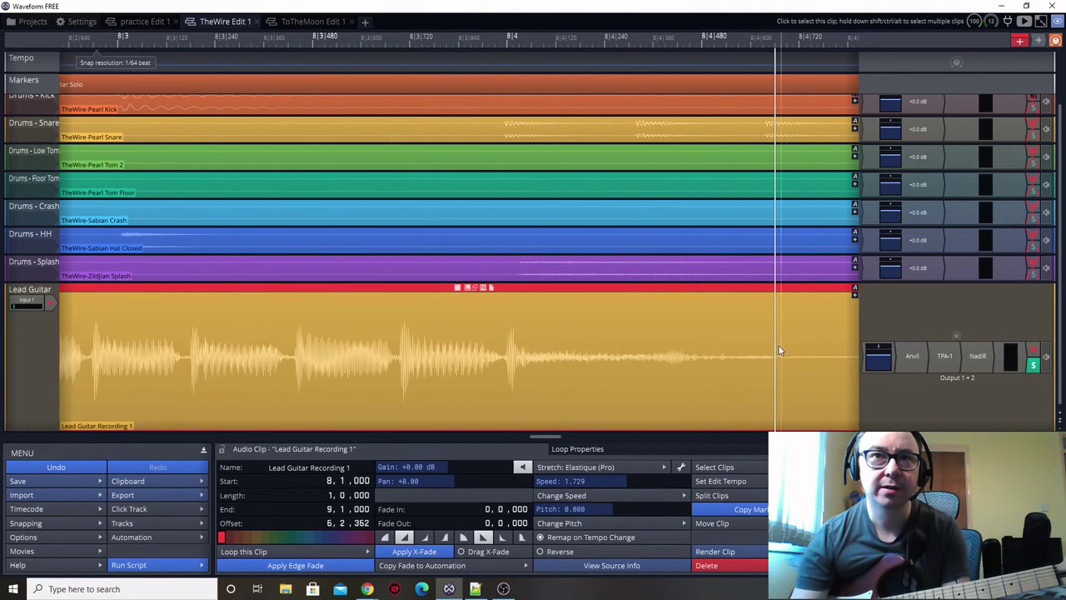
pyautogui.scroll(-4, 783, 348)
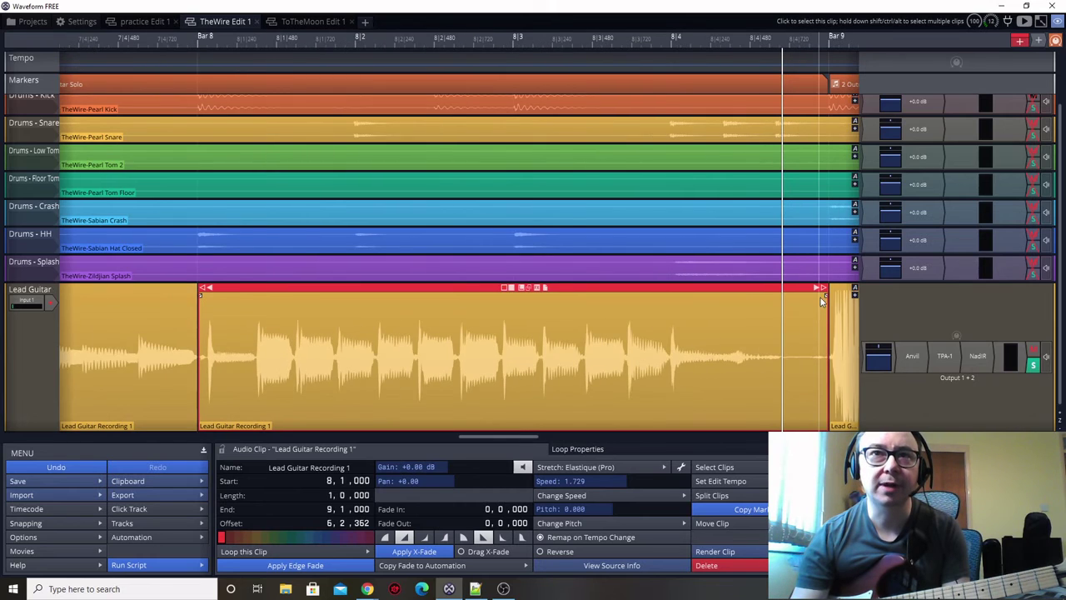
pyautogui.moveTo(825, 292); pyautogui.dragTo(777, 290)
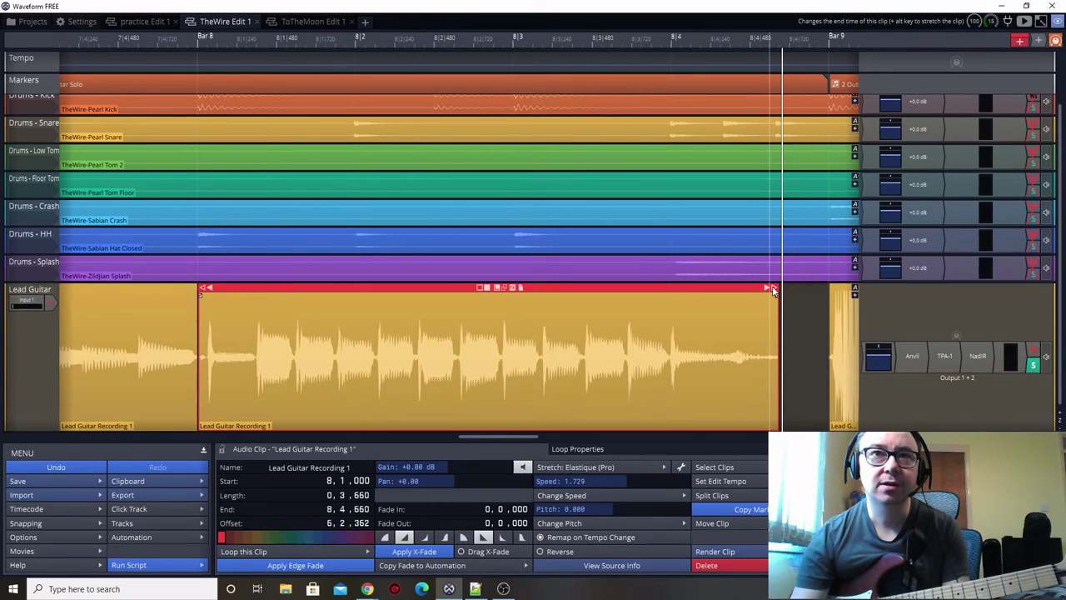
pyautogui.moveTo(785, 288); pyautogui.dragTo(833, 289)
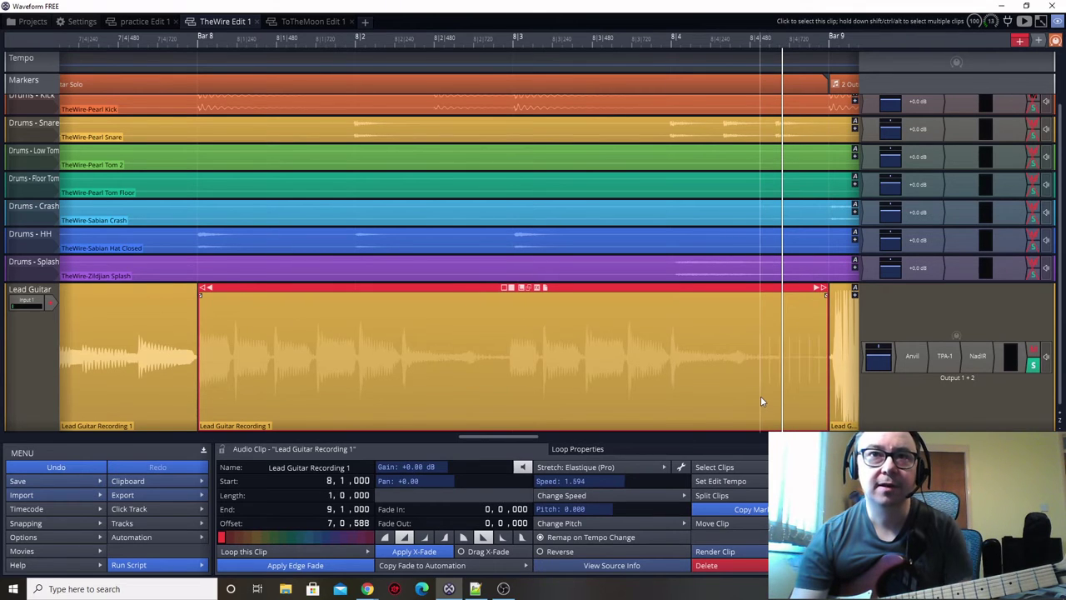
# Play the stretched solo clip from the start of bar 8 into bar 9
pyautogui.scroll(-3, 760, 396)
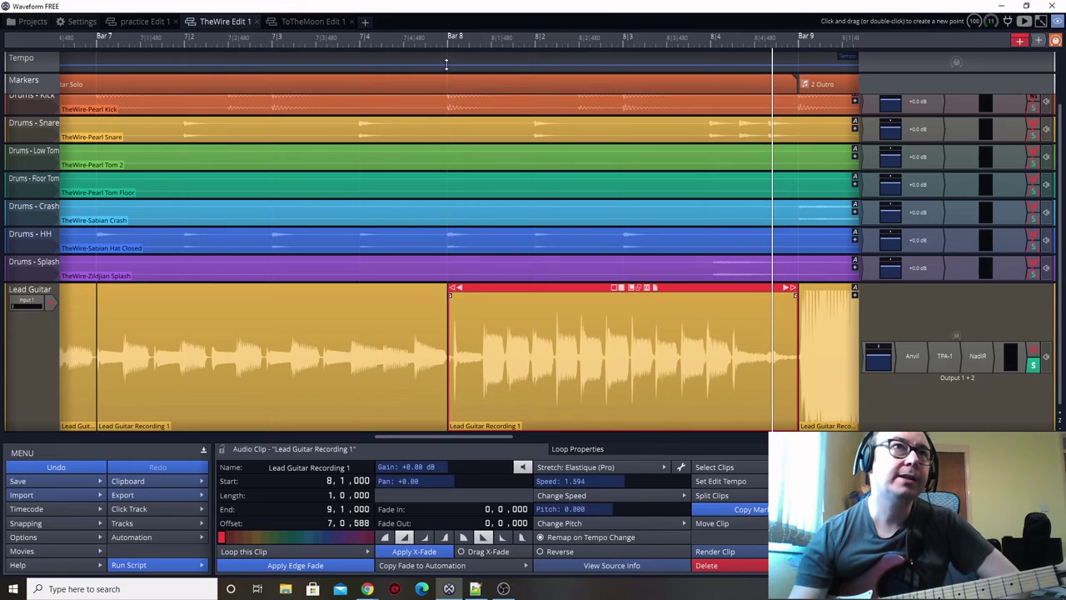
pyautogui.click(449, 56)
pyautogui.press('space')
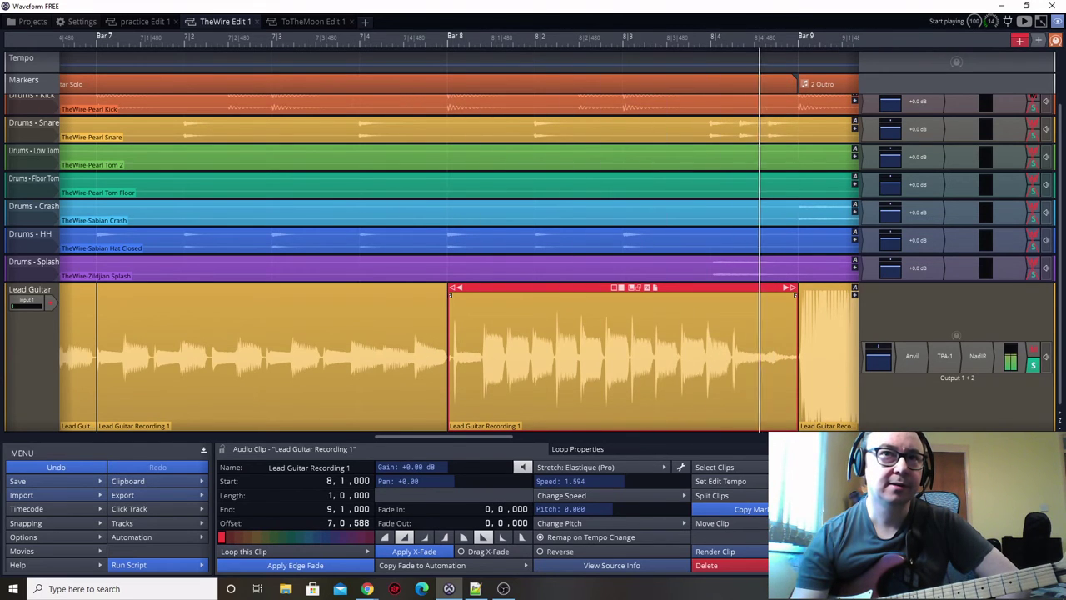
pyautogui.scroll(-3, 565, 340)
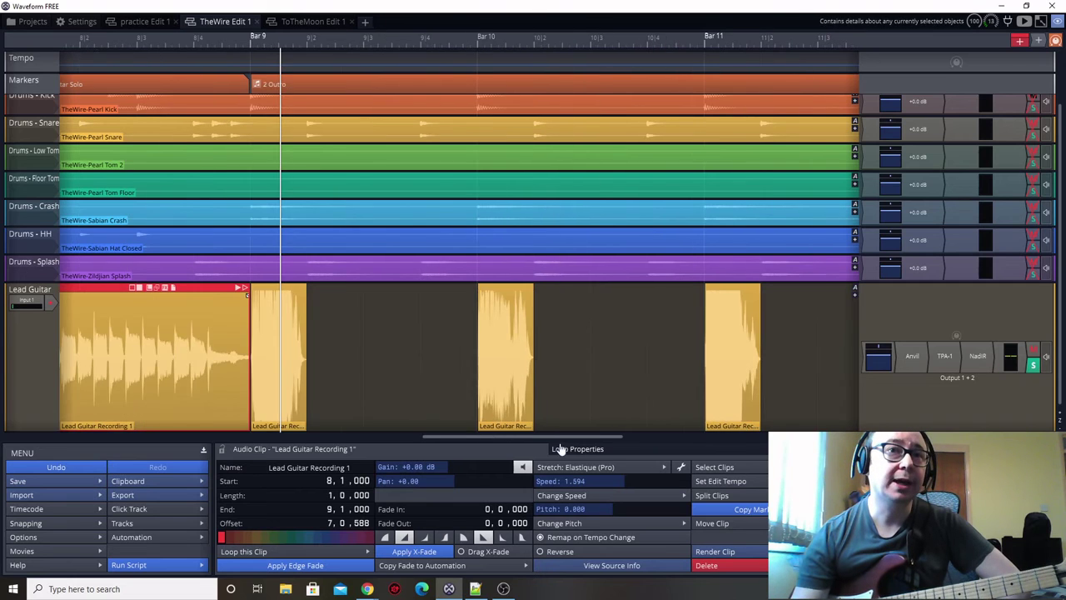
pyautogui.scroll(-5, 477, 441)
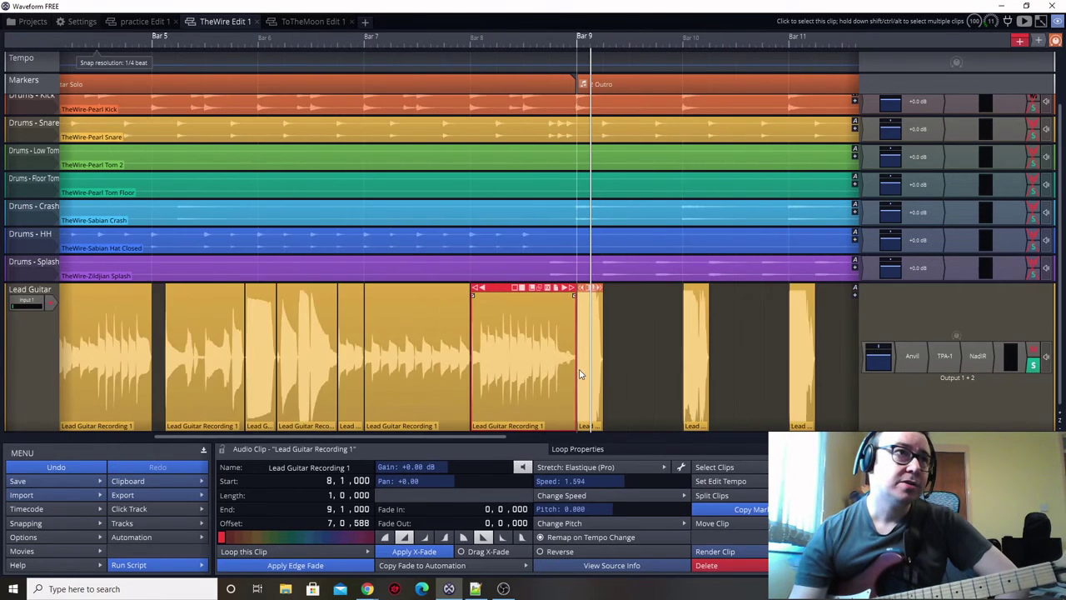
# Move the Lead Guitar track above the Rhythm Guitar track and shrink it to the height of the other tracks
pyautogui.scroll(-3, 554, 391)
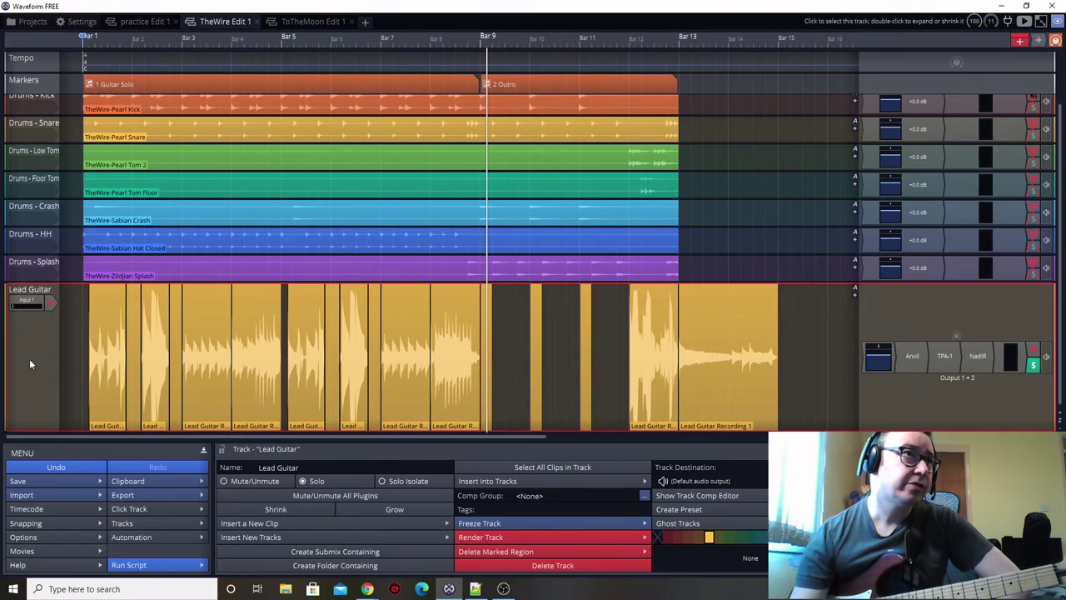
pyautogui.click(32, 358)
pyautogui.moveTo(36, 360); pyautogui.dragTo(31, 110)
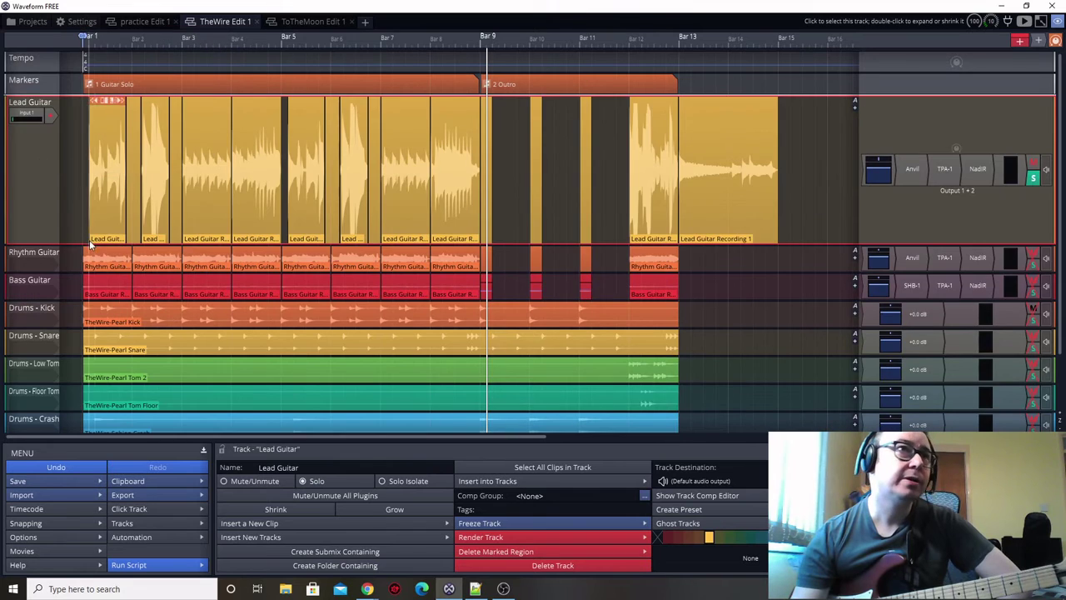
pyautogui.doubleClick(41, 178)
pyautogui.scroll(3, 193, 257)
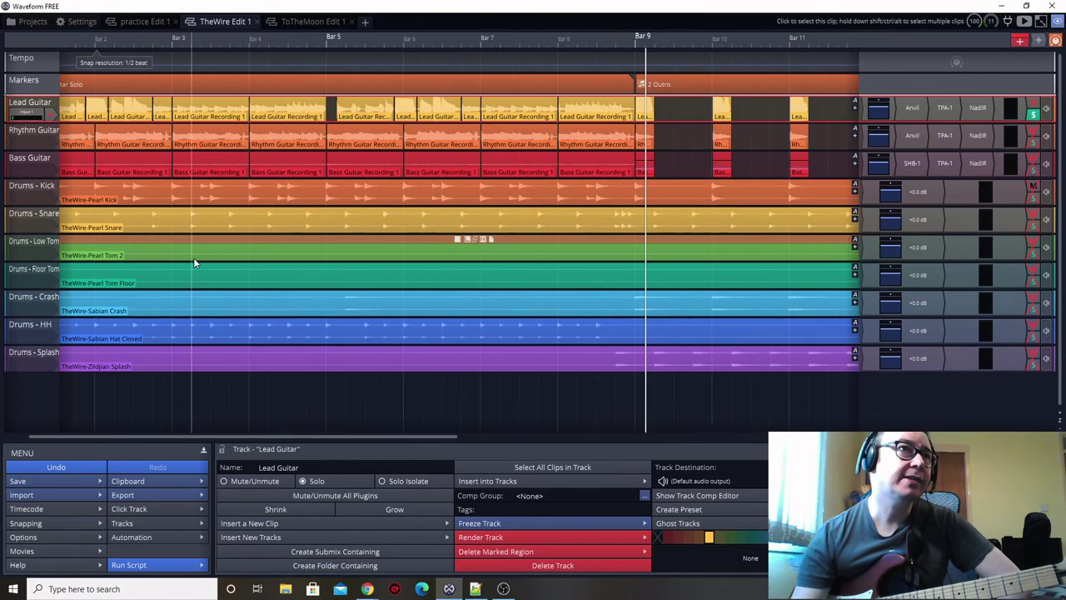
pyautogui.scroll(-4, 193, 258)
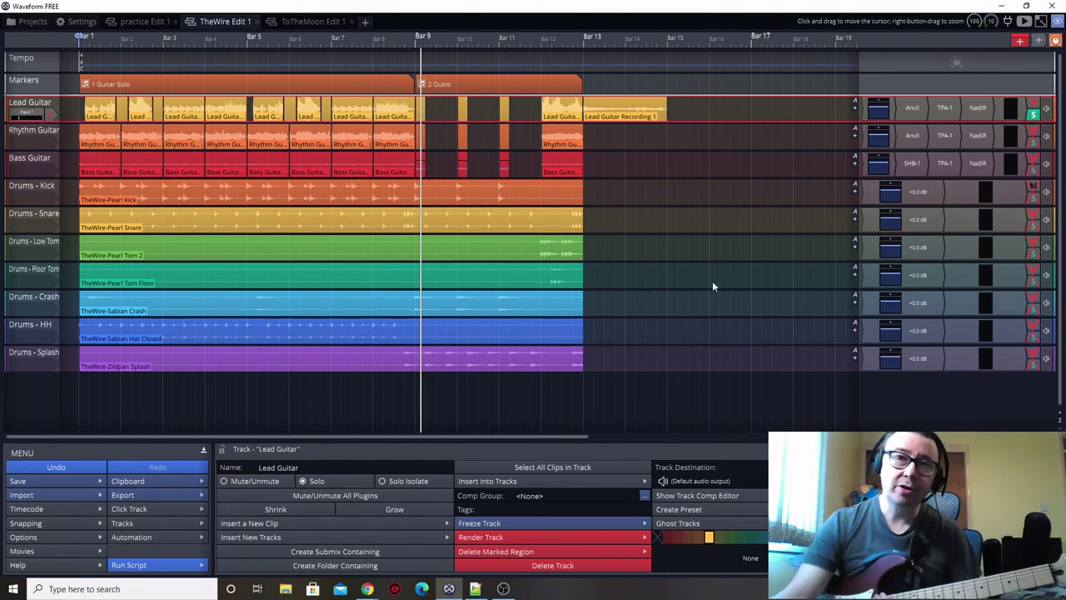
# Play the full mix from the start of the guitar solo past the final lead guitar clip
pyautogui.press('Home')
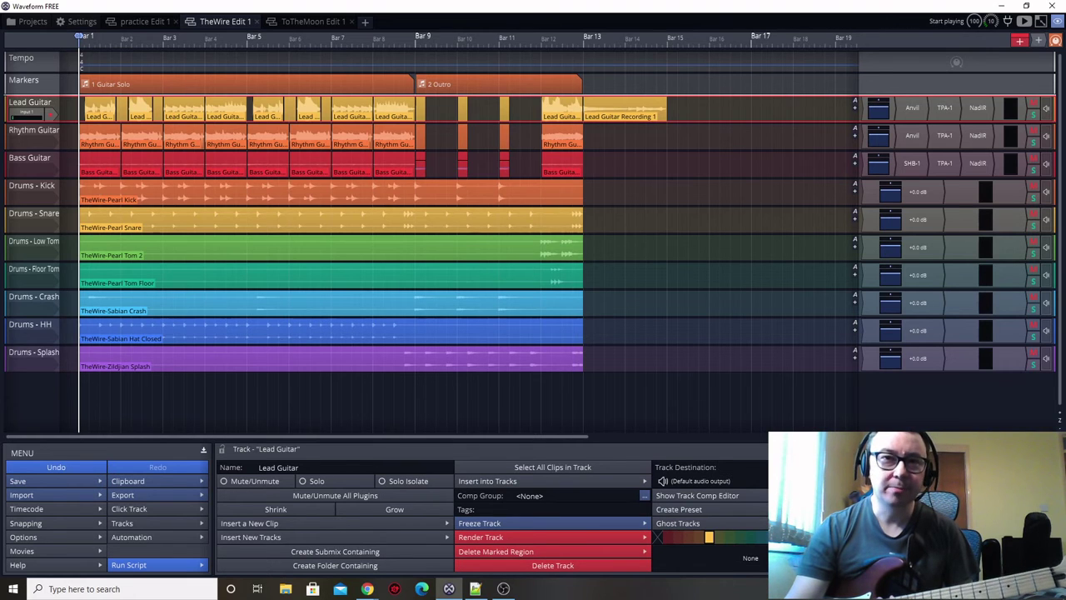
pyautogui.press('space')
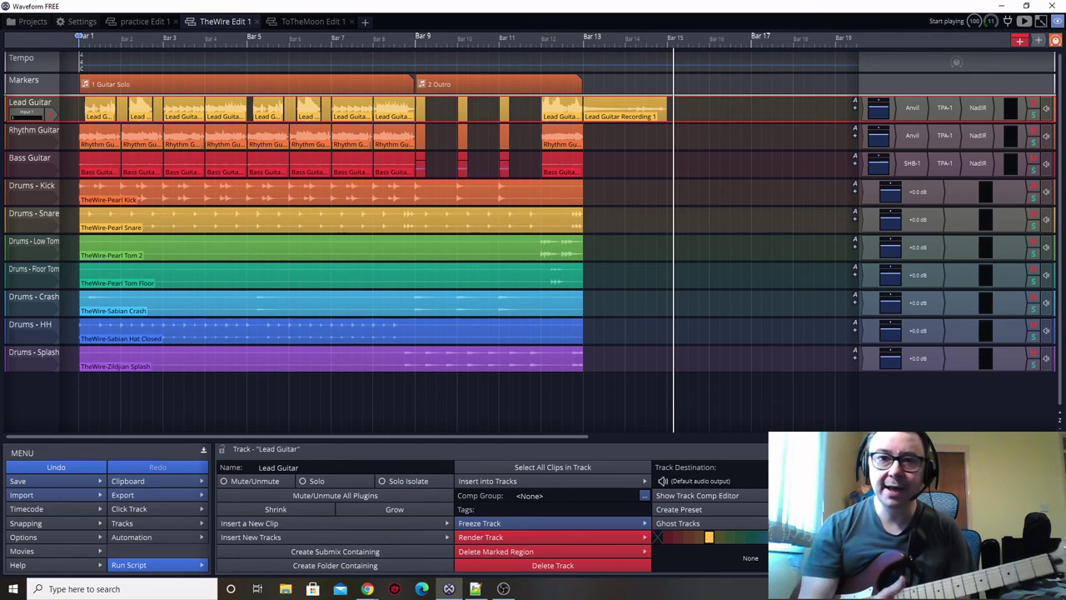
# Check the TPA-1 power amp on the Lead Guitar track while playing the mix from the start into bar 2, then close the plugin
pyautogui.doubleClick(943, 108)
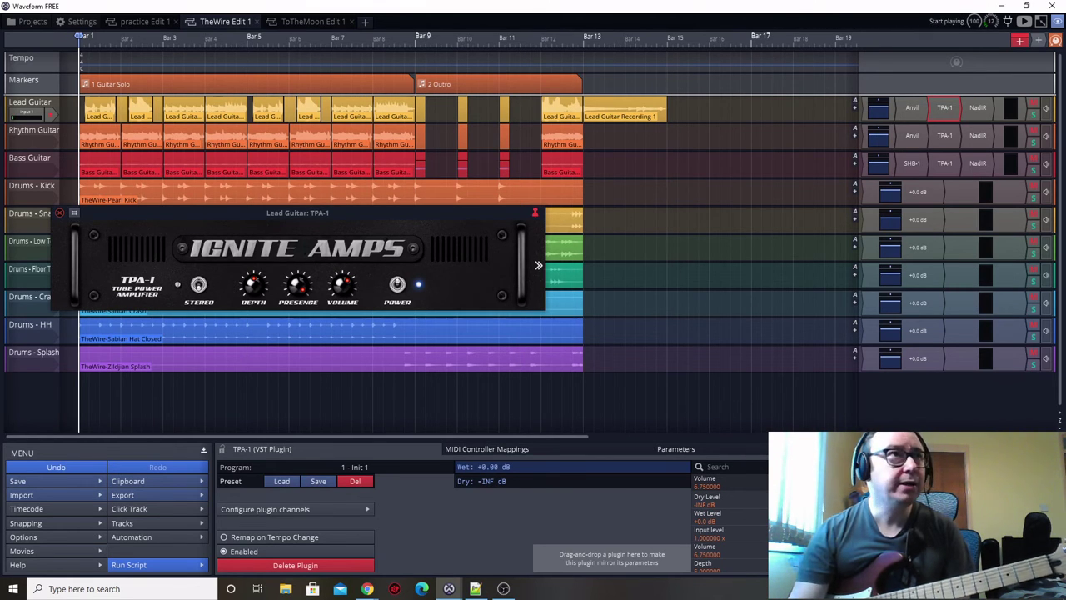
pyautogui.press('space')
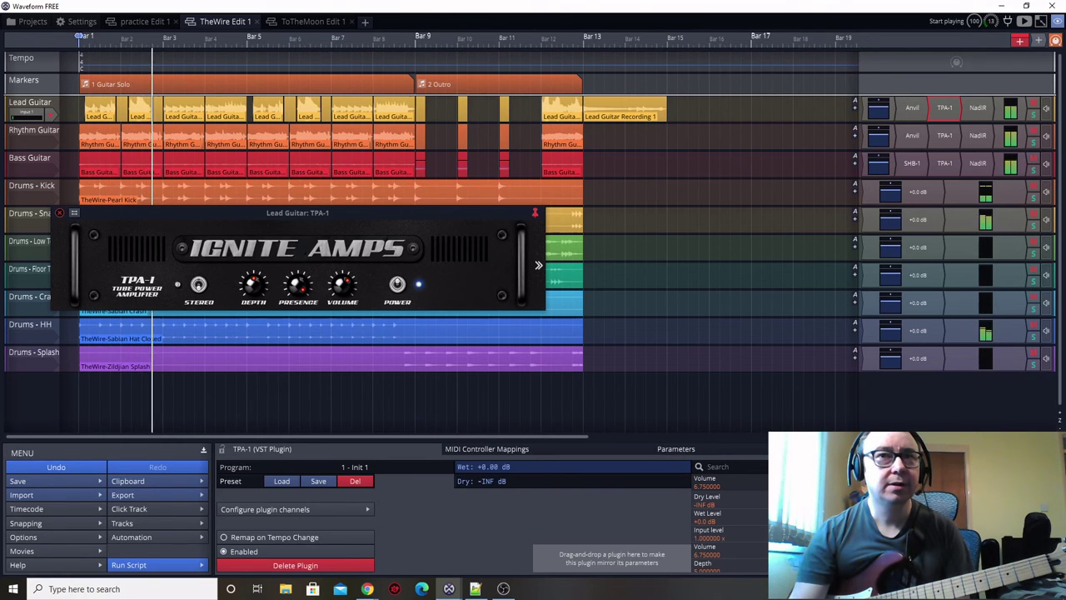
pyautogui.click(59, 215)
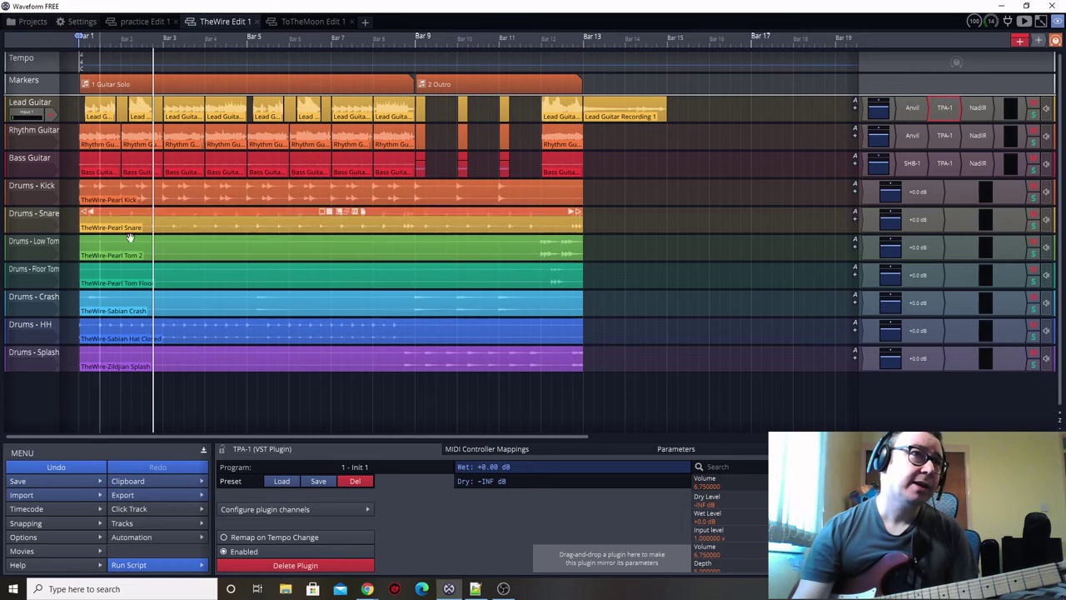
# Add the OrilRiver reverb to the master output chain and load its Large Room preset
pyautogui.click(992, 21)
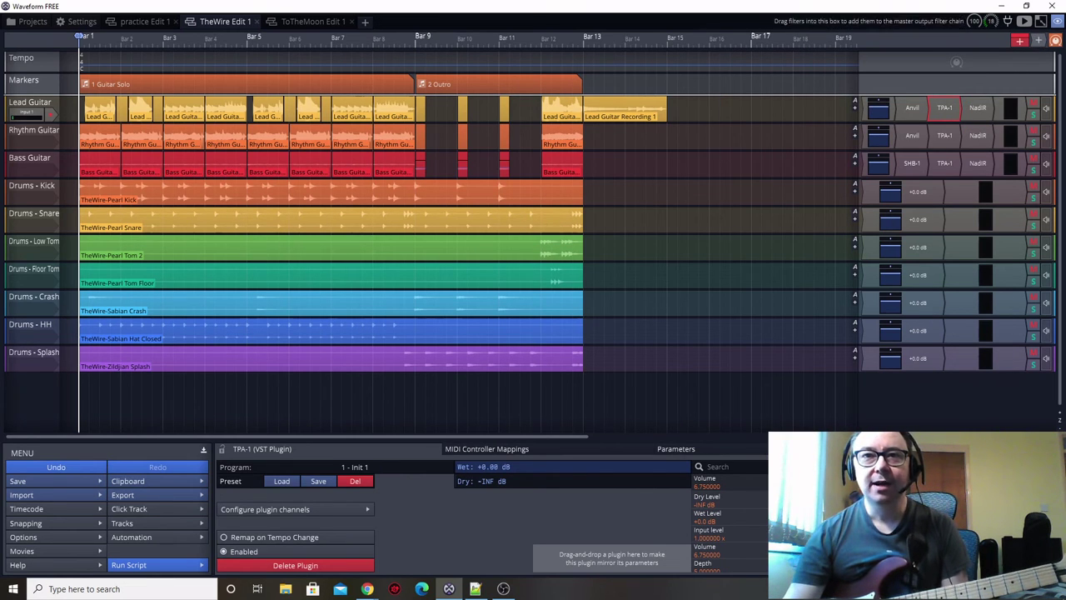
pyautogui.rightClick(941, 224)
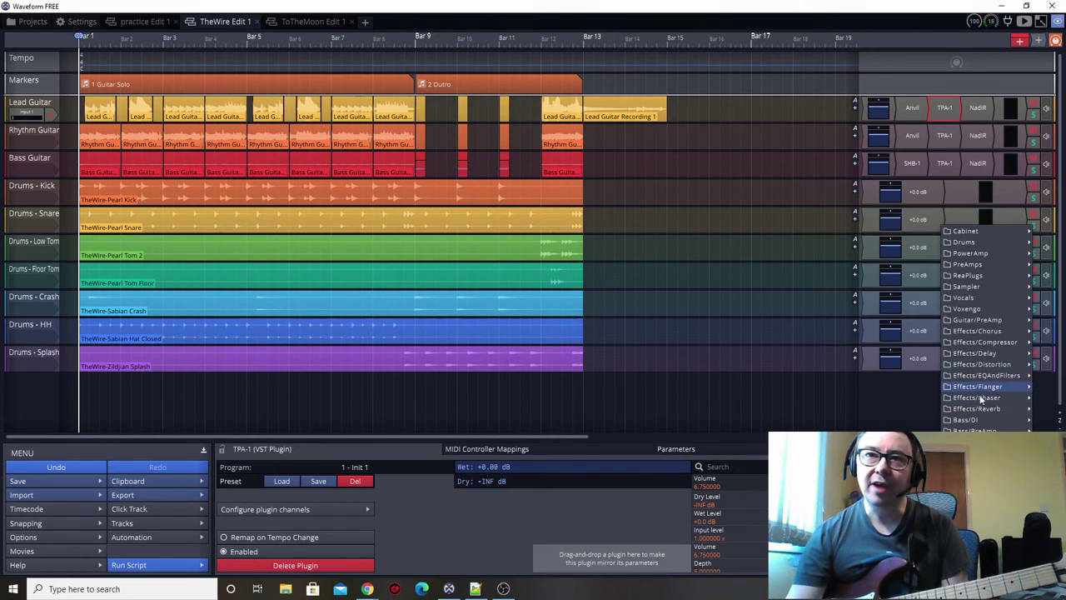
pyautogui.click(909, 413)
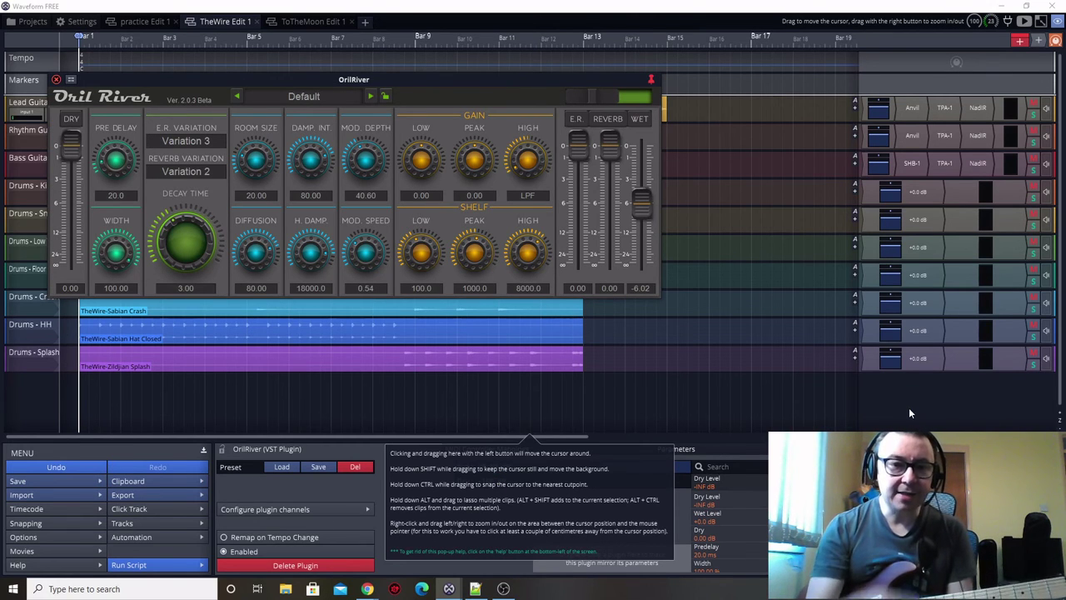
pyautogui.click(291, 97)
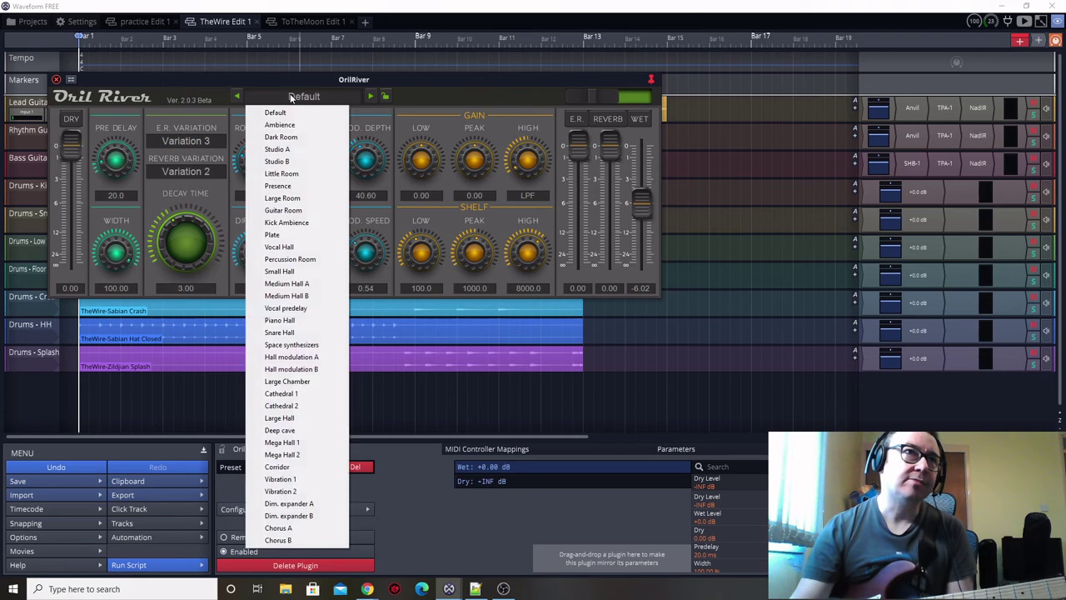
pyautogui.click(275, 200)
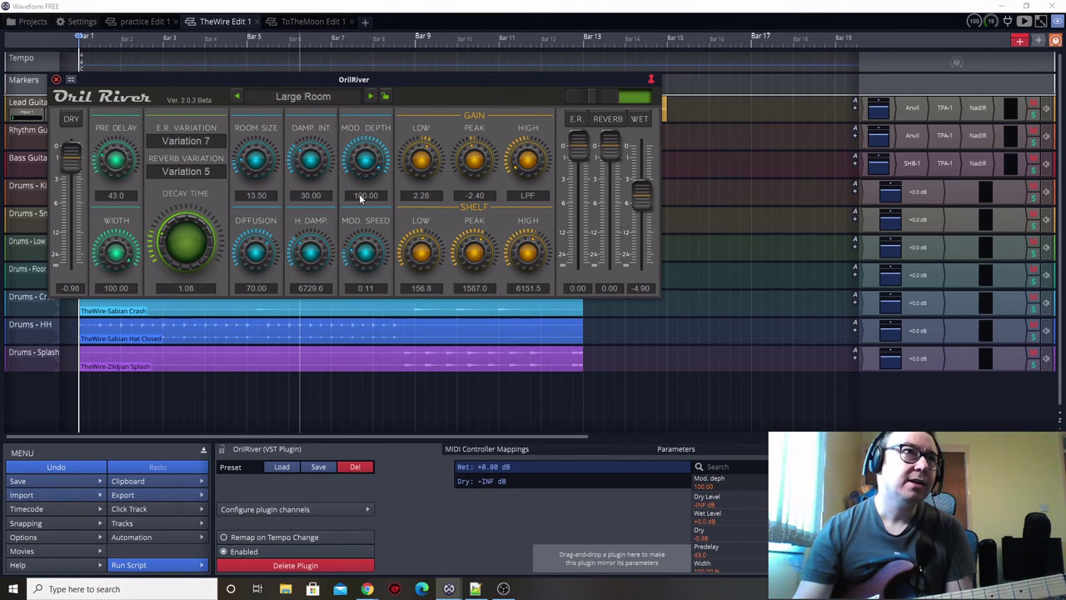
pyautogui.click(56, 80)
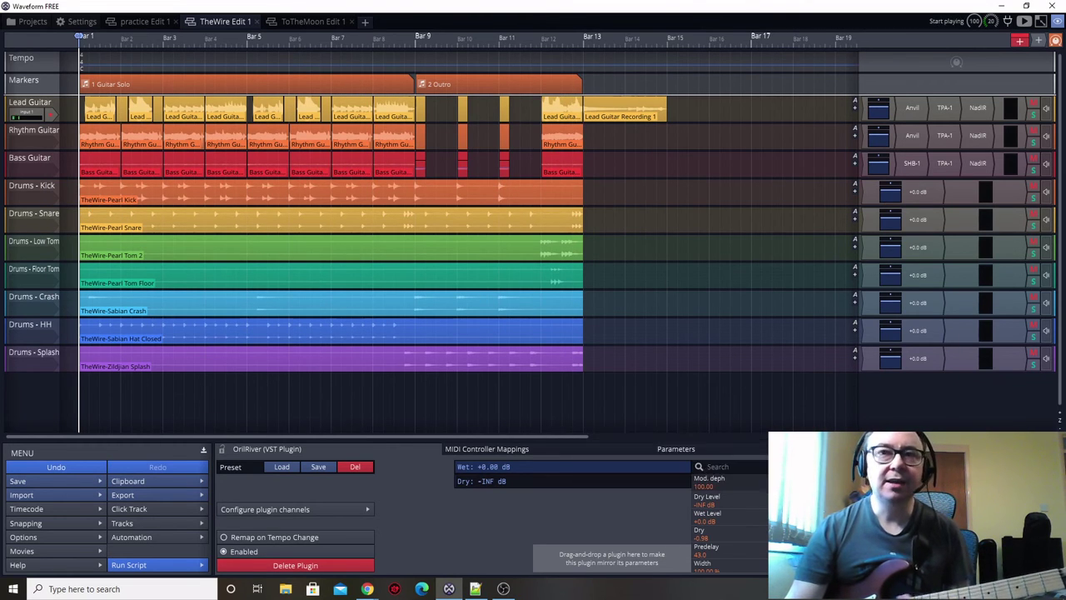
# Play the entire mix from the start with the master reverb applied, stopping just after bar 15
pyautogui.press('space')
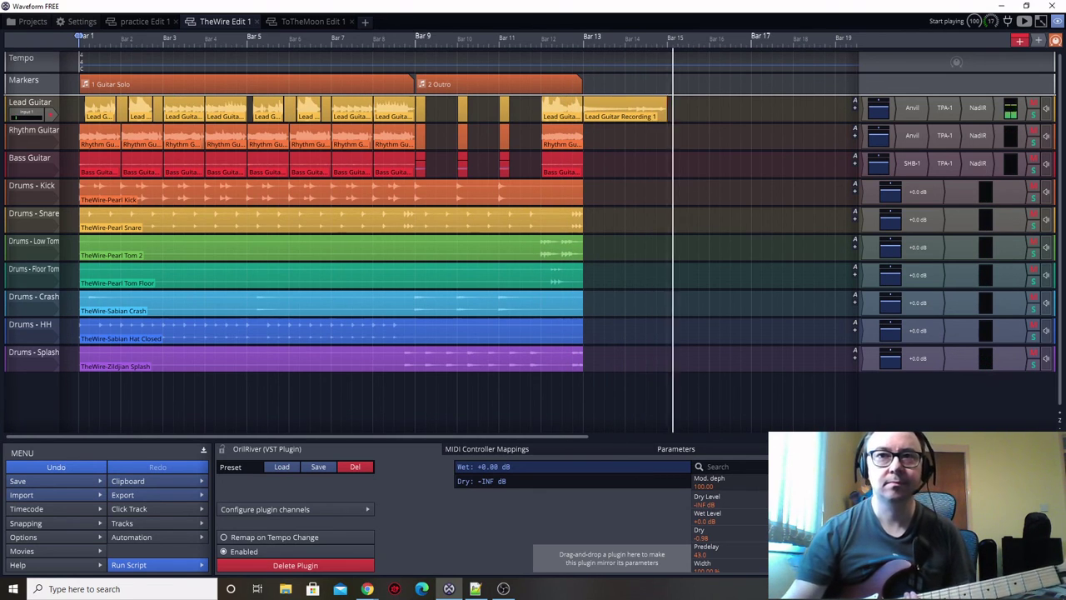
pyautogui.press('space')
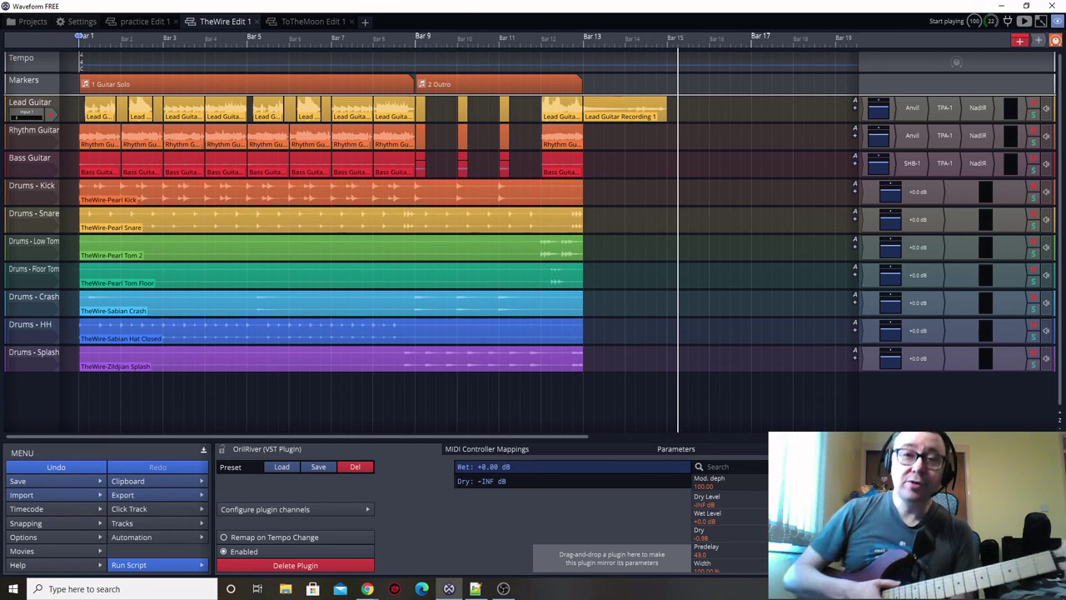